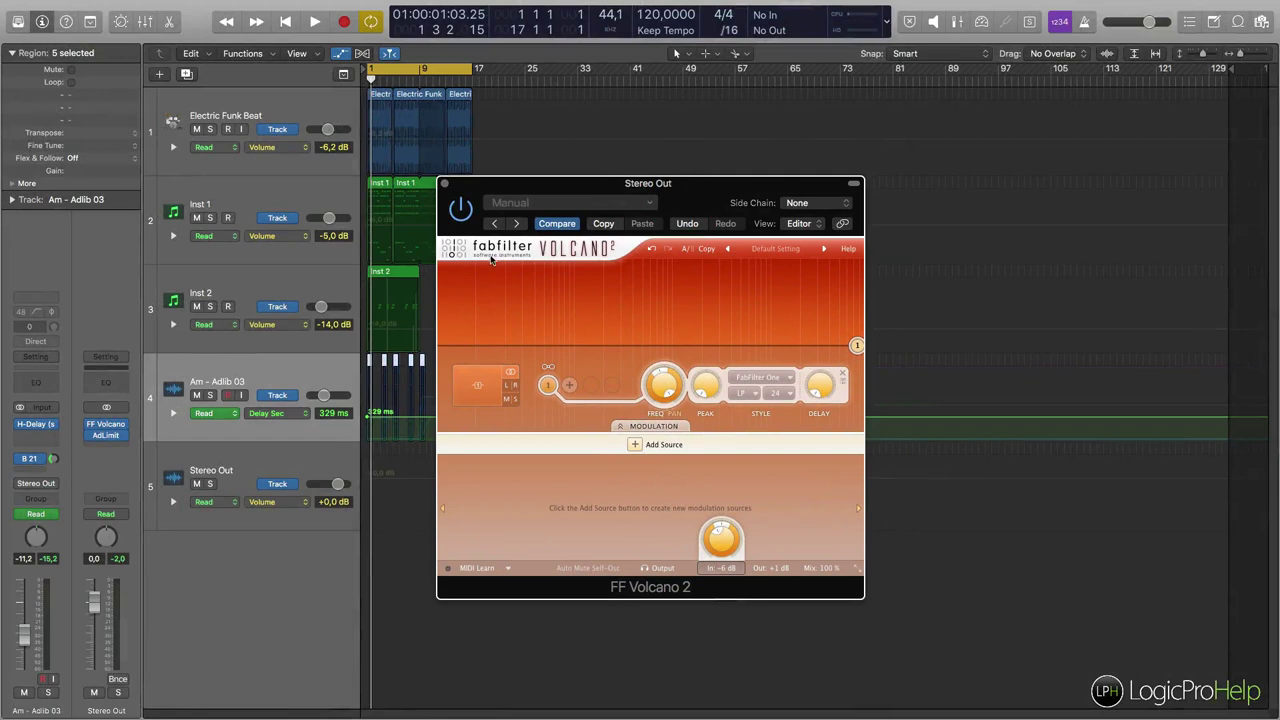
Step: Try the HP and BP responses on filter 1 at shifted cutoffs, and return the filter to LP
mouse_move(629, 185)
left_mouse_down()
mouse_move(620, 193)
mouse_move(643, 197)
left_mouse_up()
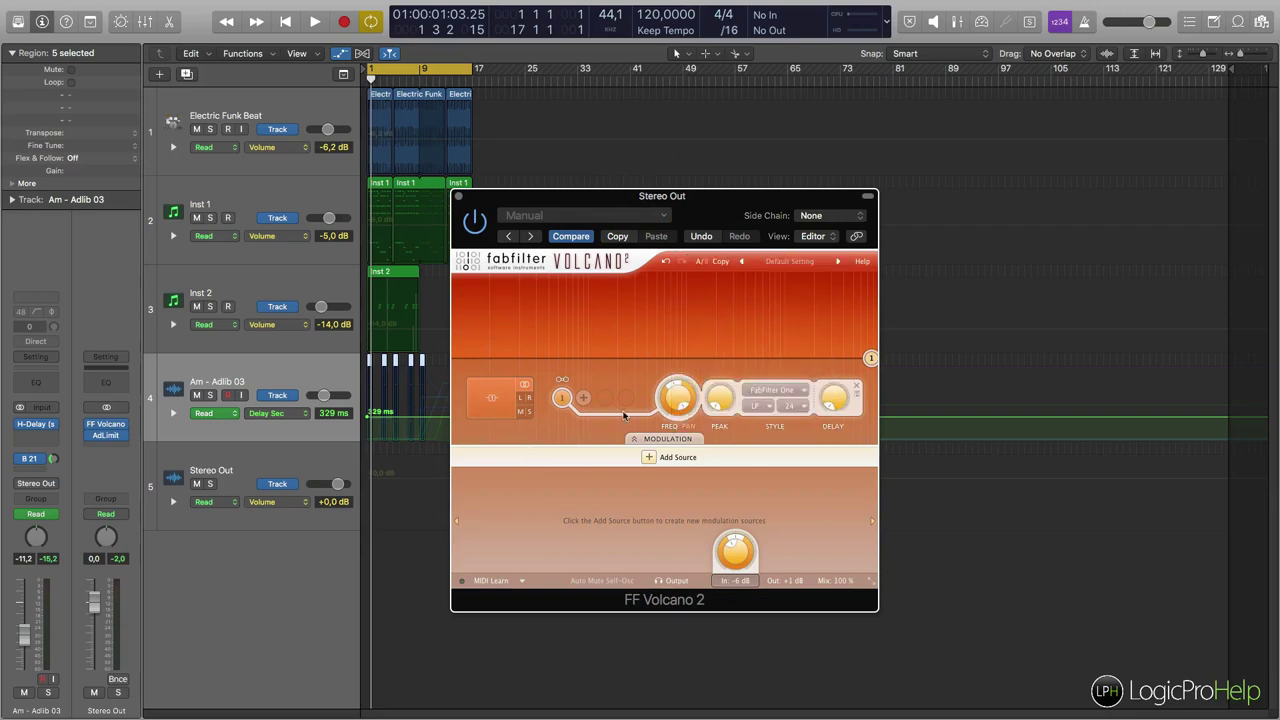
left_click_drag(858, 346, 820, 353)
left_click_drag(817, 360, 766, 338)
left_click(758, 404)
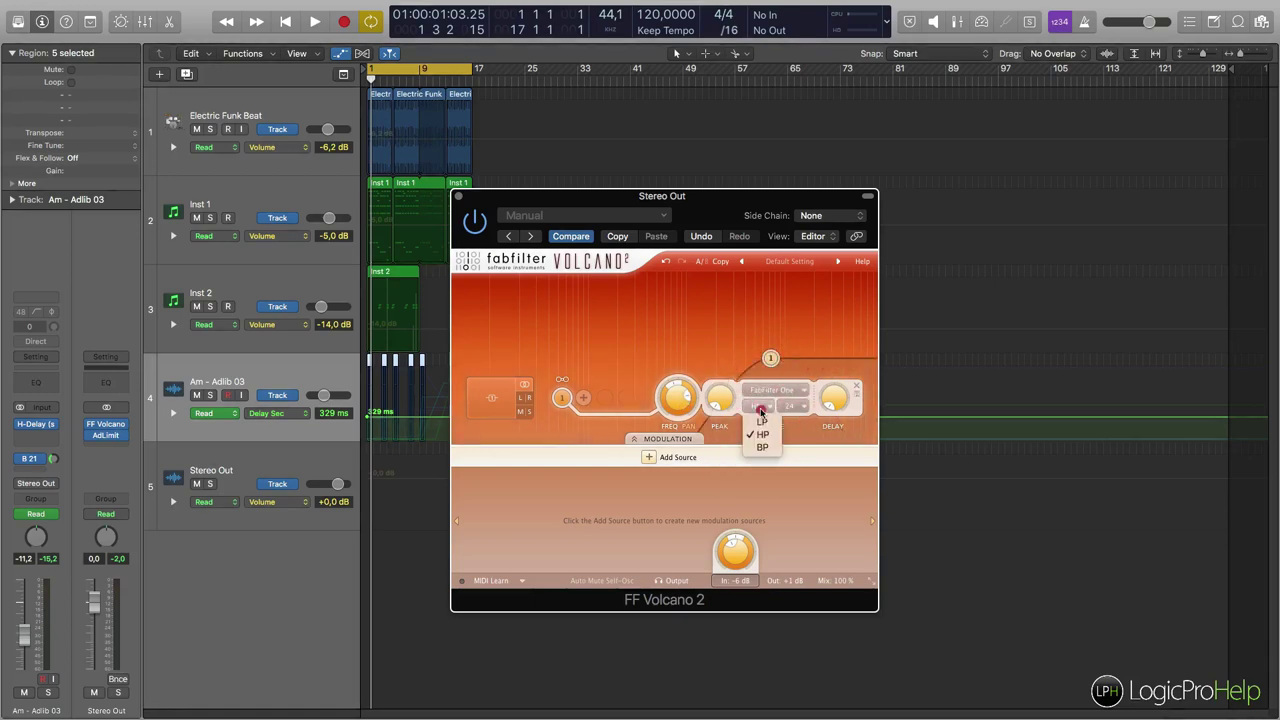
left_click(760, 446)
left_click_drag(755, 358, 786, 358)
left_click(766, 405)
left_click(761, 422)
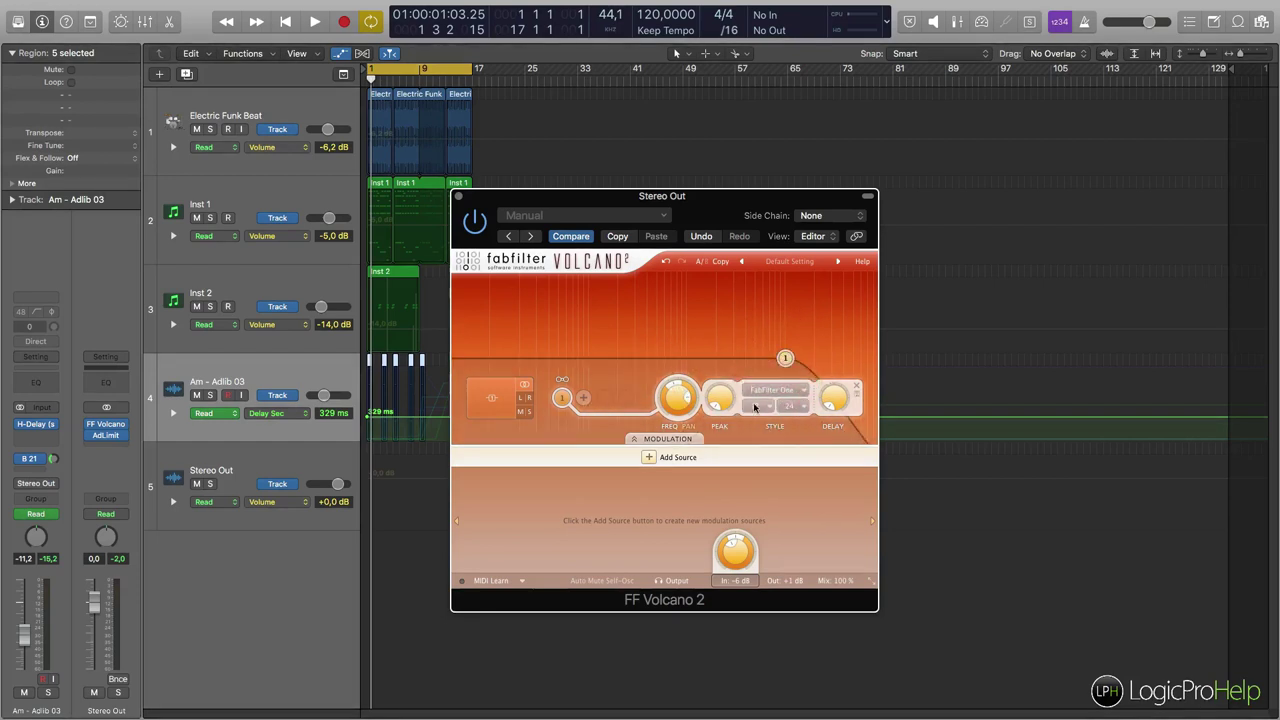
Step: Sweep filter 1's cutoff and peak across the filter display, ending with the low-pass cutoff fully open
left_click_drag(810, 360, 728, 370)
left_click_drag(746, 205, 746, 193)
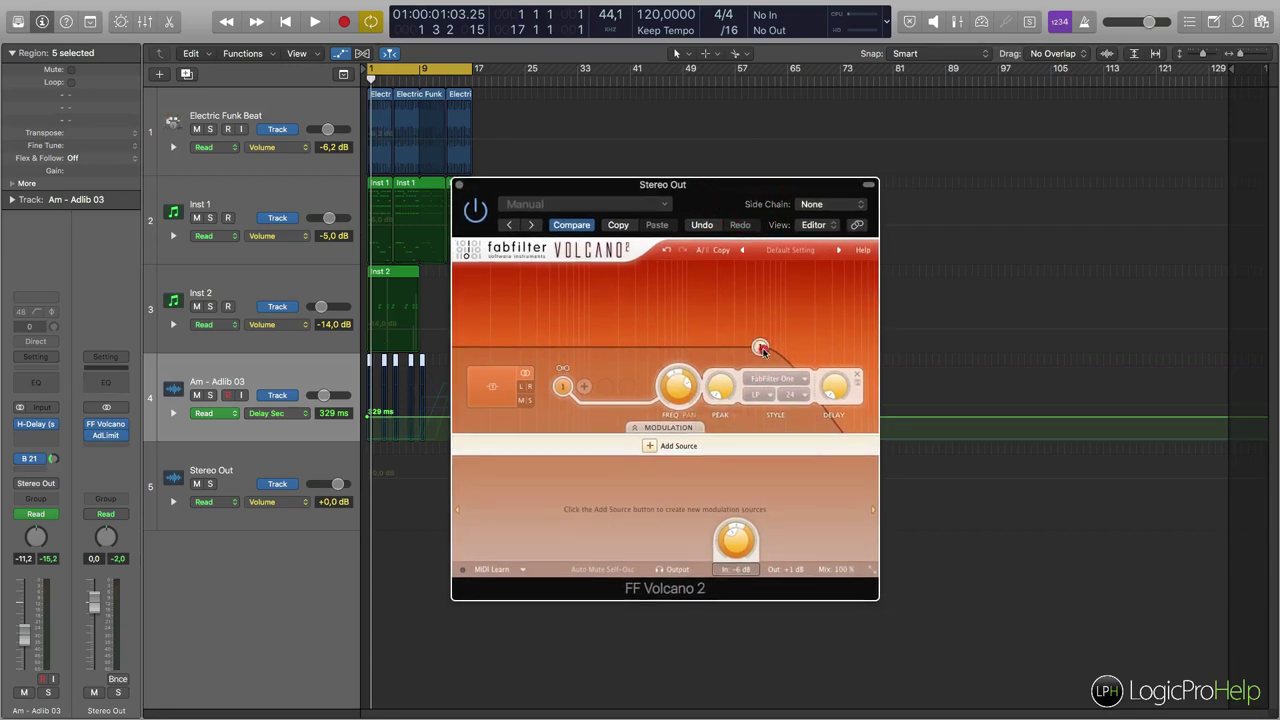
left_click_drag(769, 347, 628, 329)
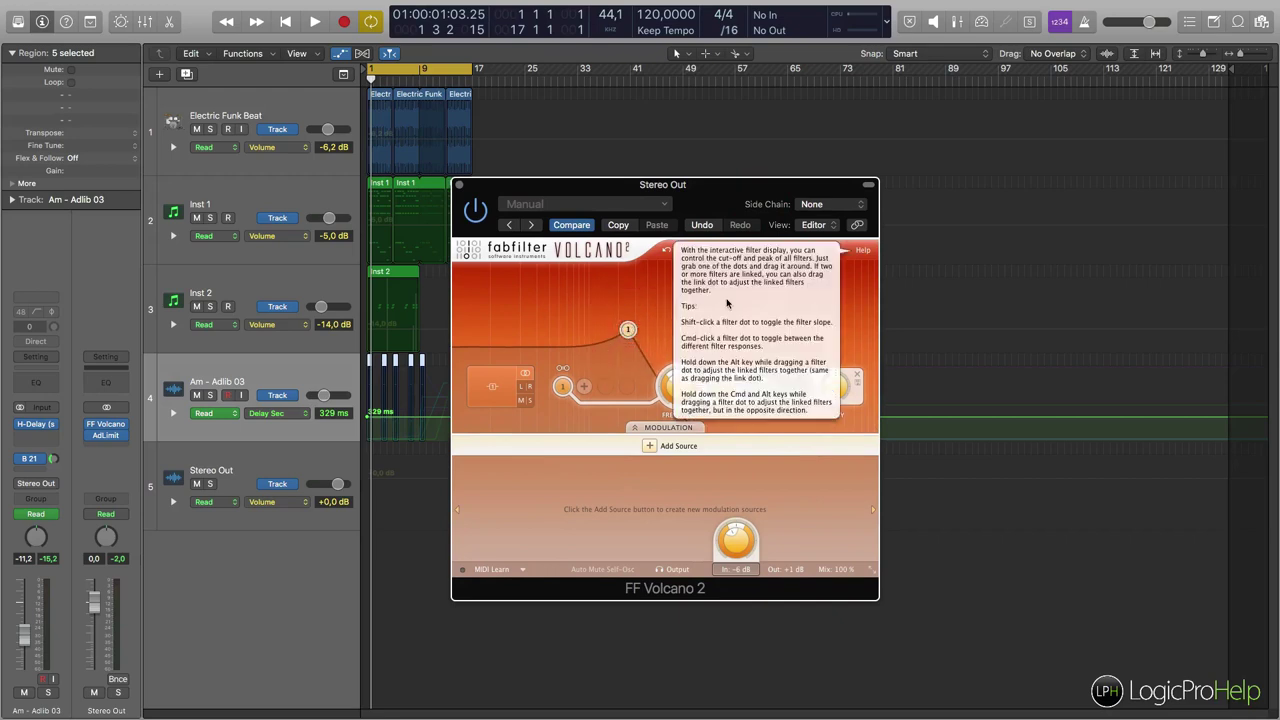
left_click_drag(630, 331, 818, 338)
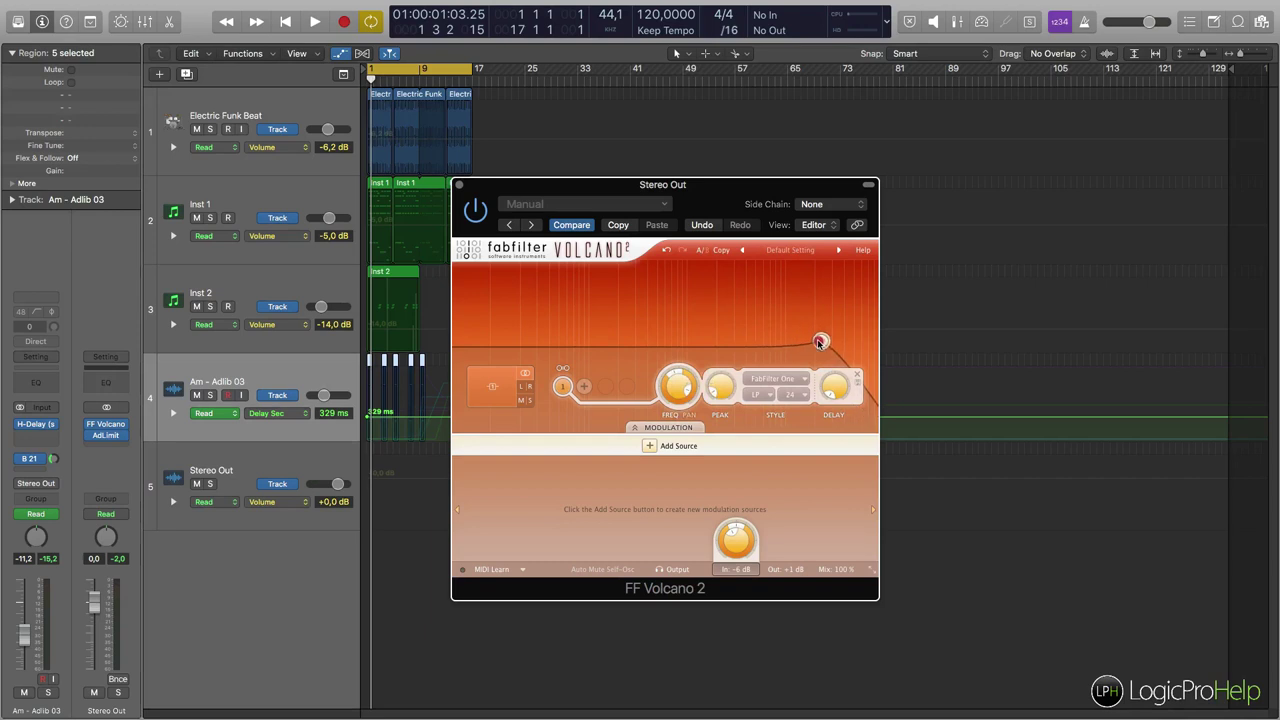
left_click_drag(714, 354, 801, 353)
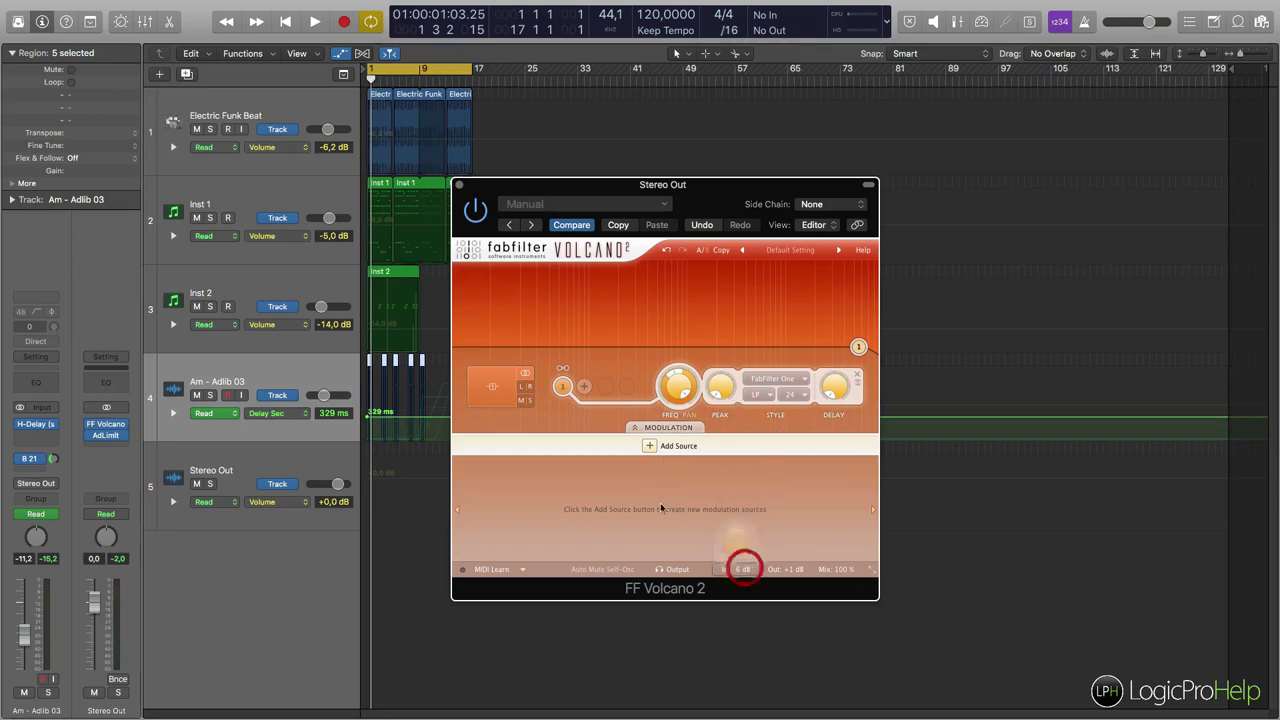
Step: Add an XLFO modulation source and assign it to filter 1's frequency
left_click(648, 445)
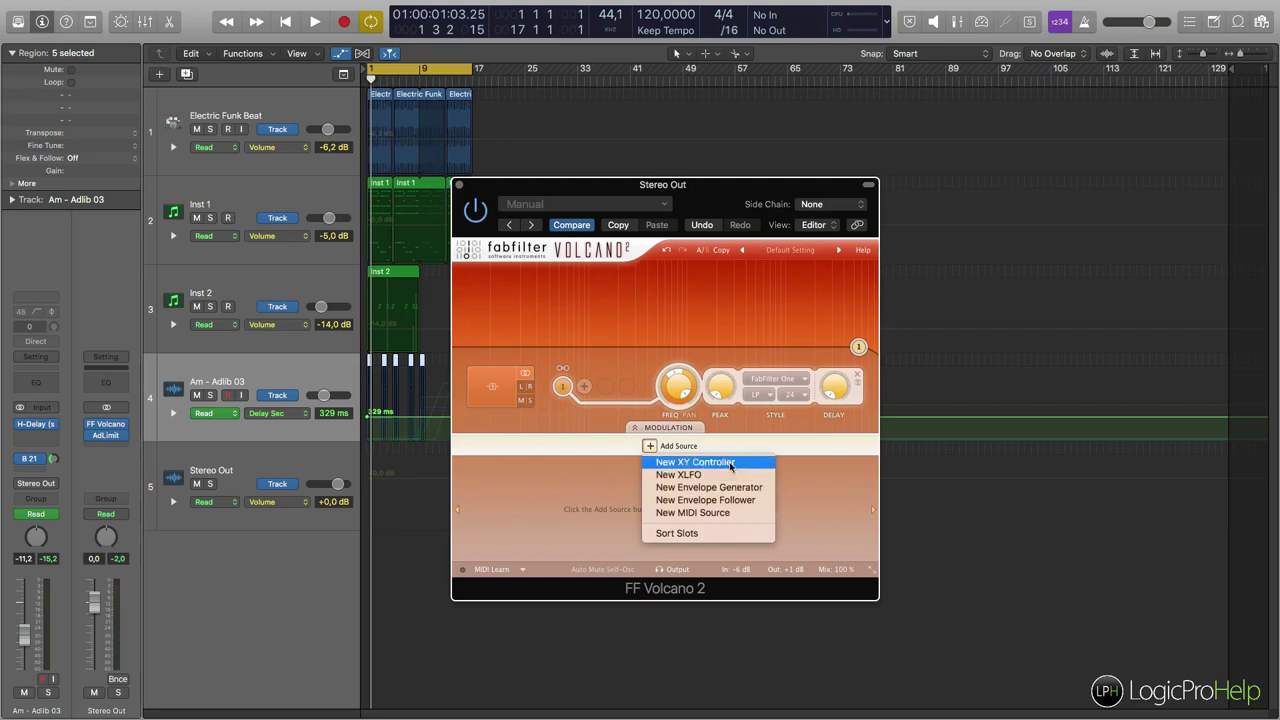
left_click(684, 476)
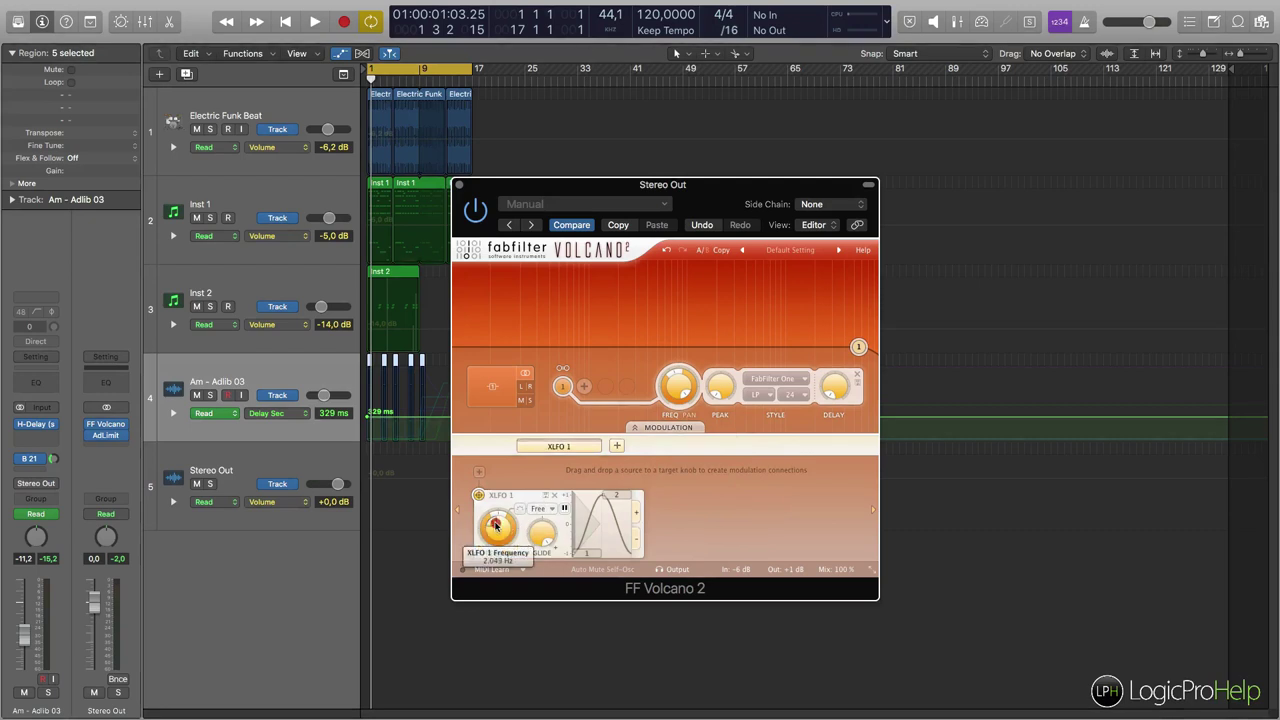
left_click_drag(480, 496, 680, 386)
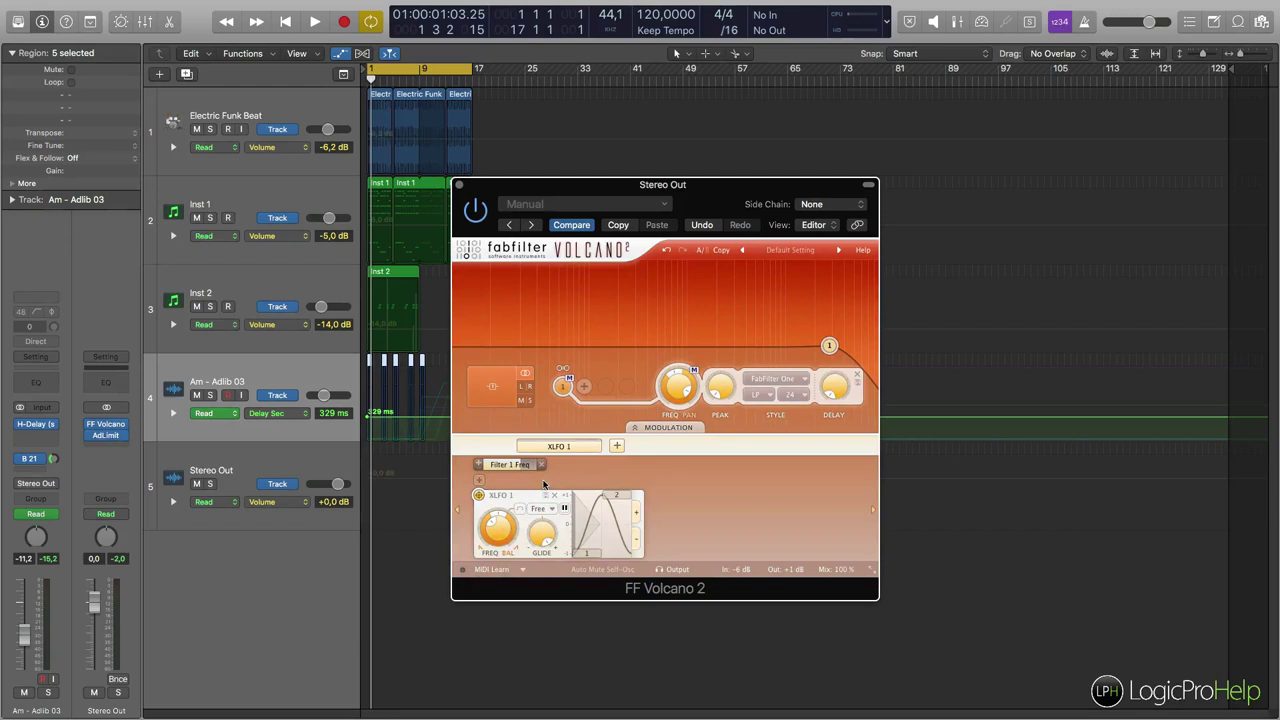
Step: During playback, lower filter 1's cutoff, adjust the XLFO modulation depth and set the XLFO frequency to about 0.473 Hz
key("space")
left_click_drag(501, 540, 543, 493)
left_click_drag(828, 345, 730, 347)
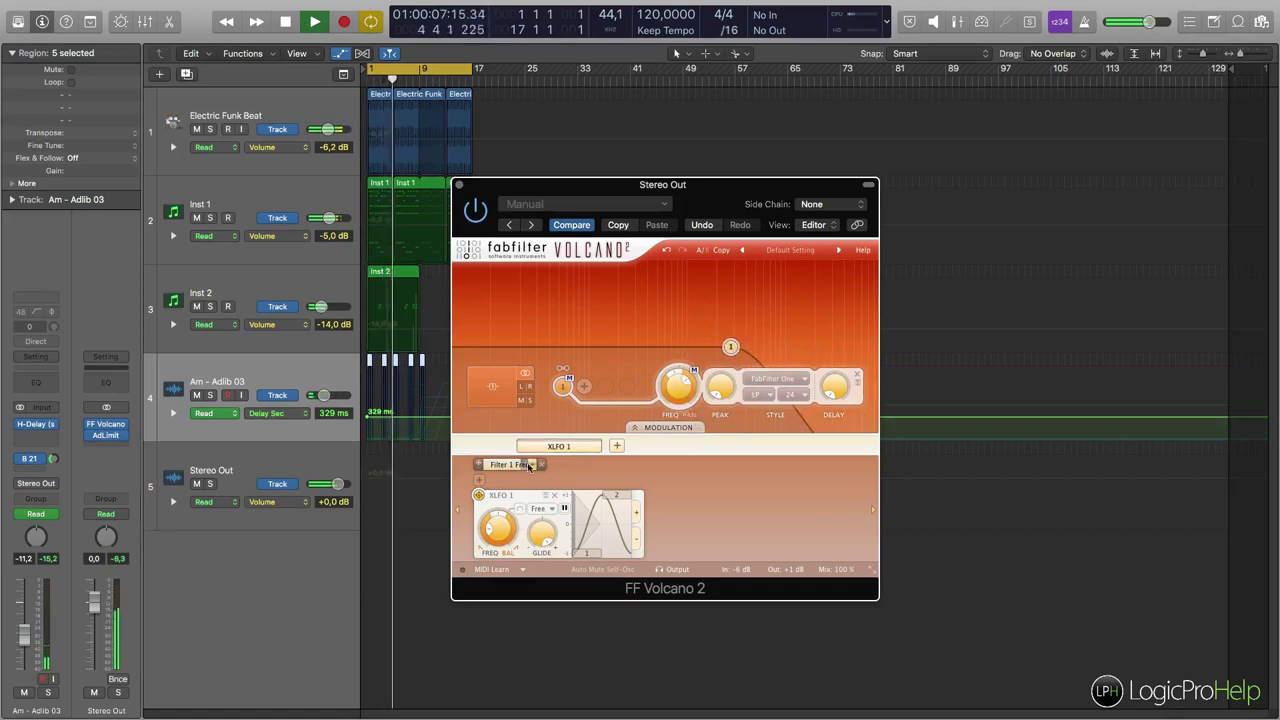
left_click_drag(526, 466, 531, 466)
left_click_drag(501, 530, 502, 536)
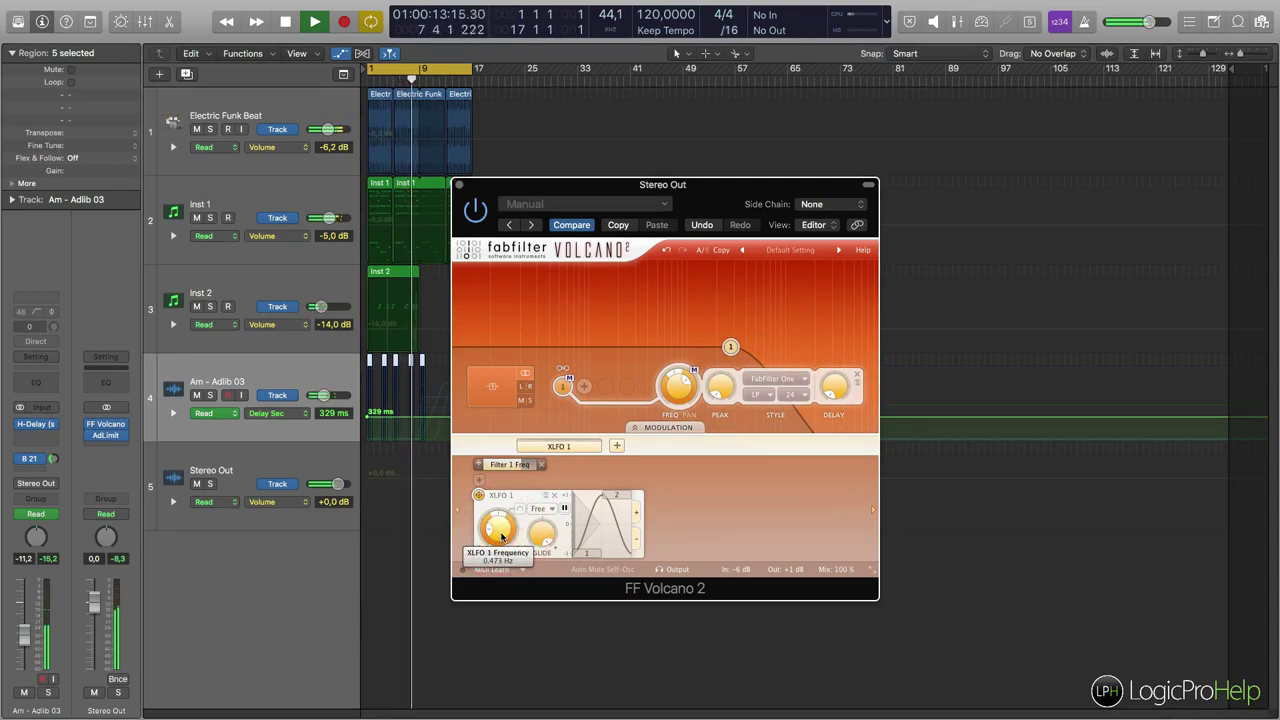
key("space")
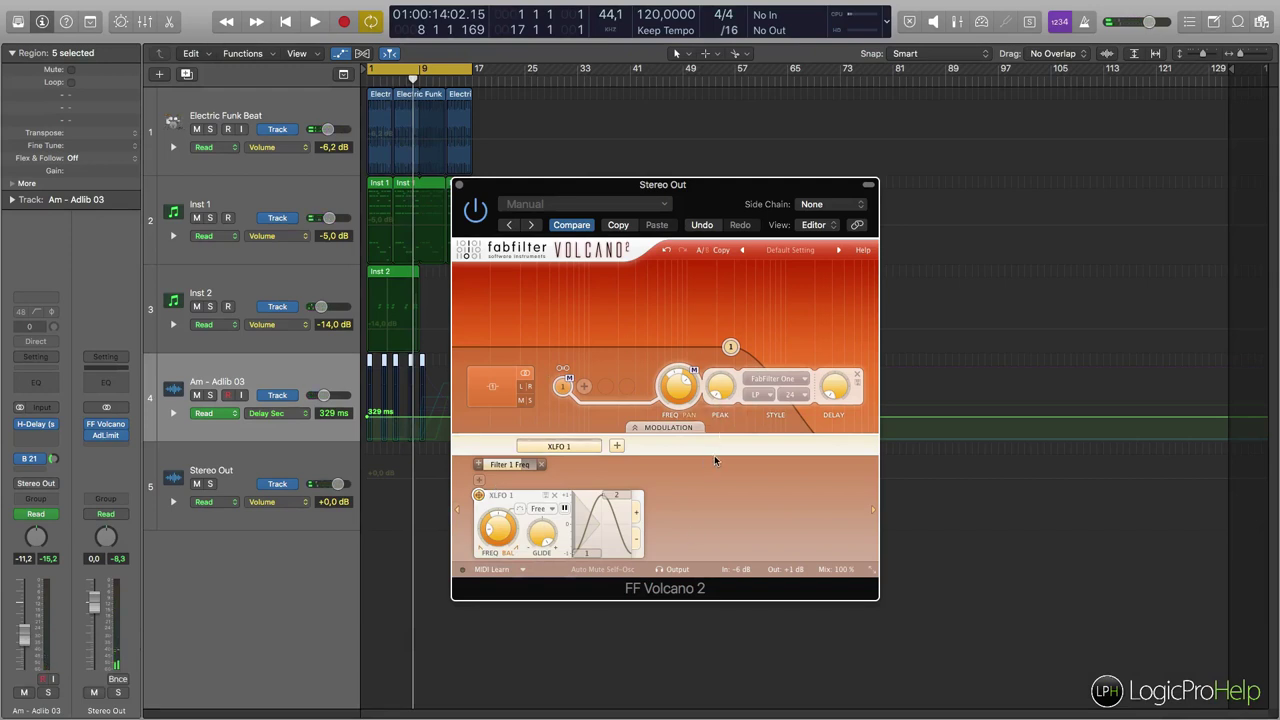
Step: Remove the XLFO's connection to filter 1's frequency and delete the XLFO source
left_click(541, 467)
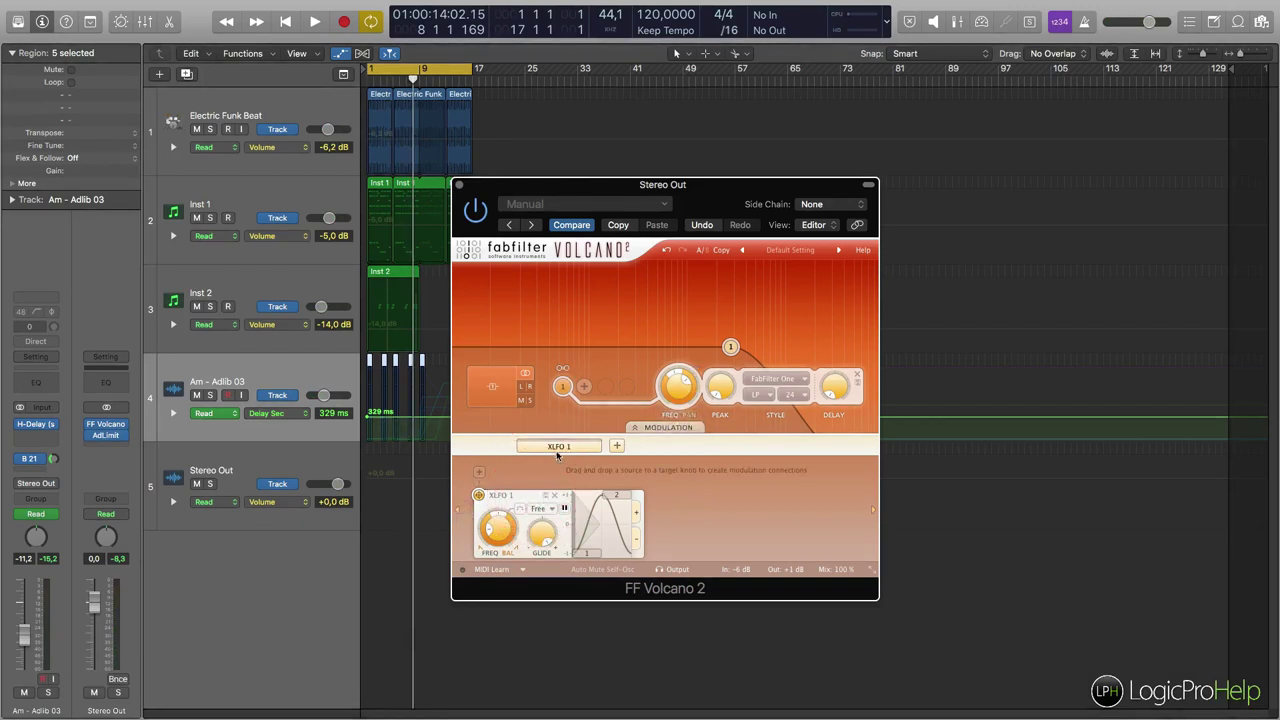
left_click(659, 430)
left_click(659, 430)
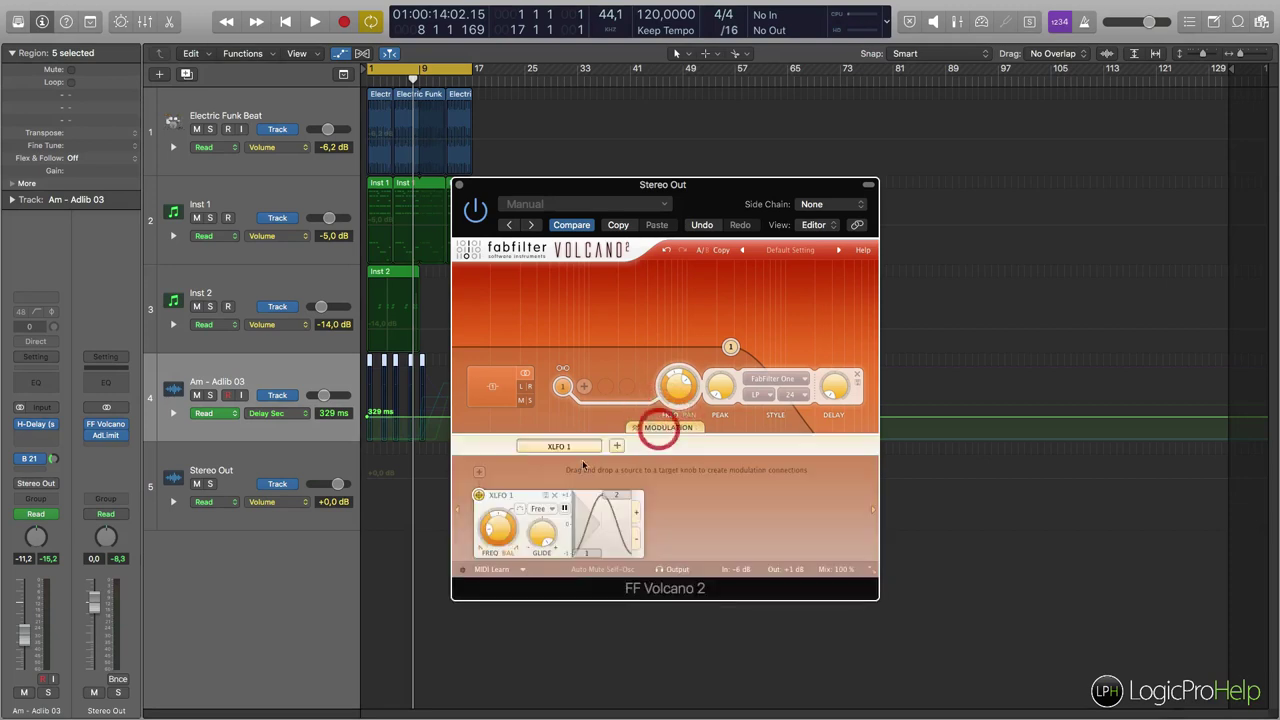
left_click(463, 511)
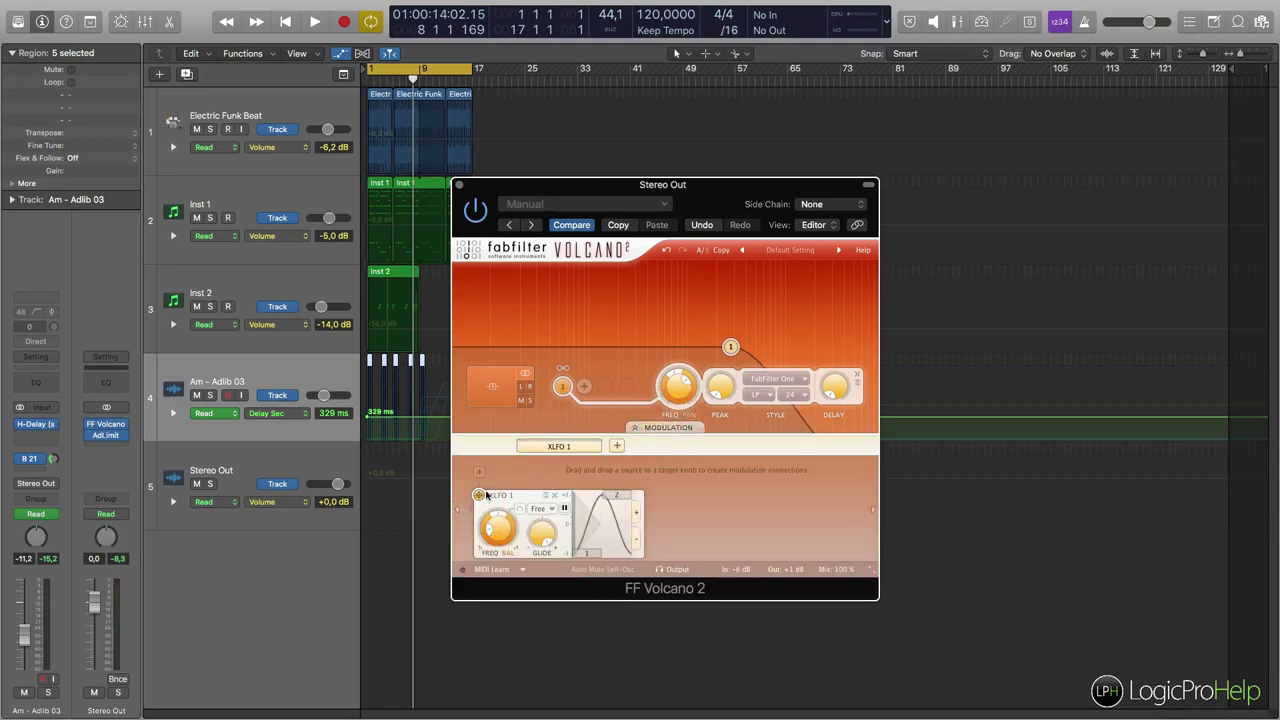
left_click(534, 495)
left_click(480, 499)
left_click(511, 496)
left_click(557, 496)
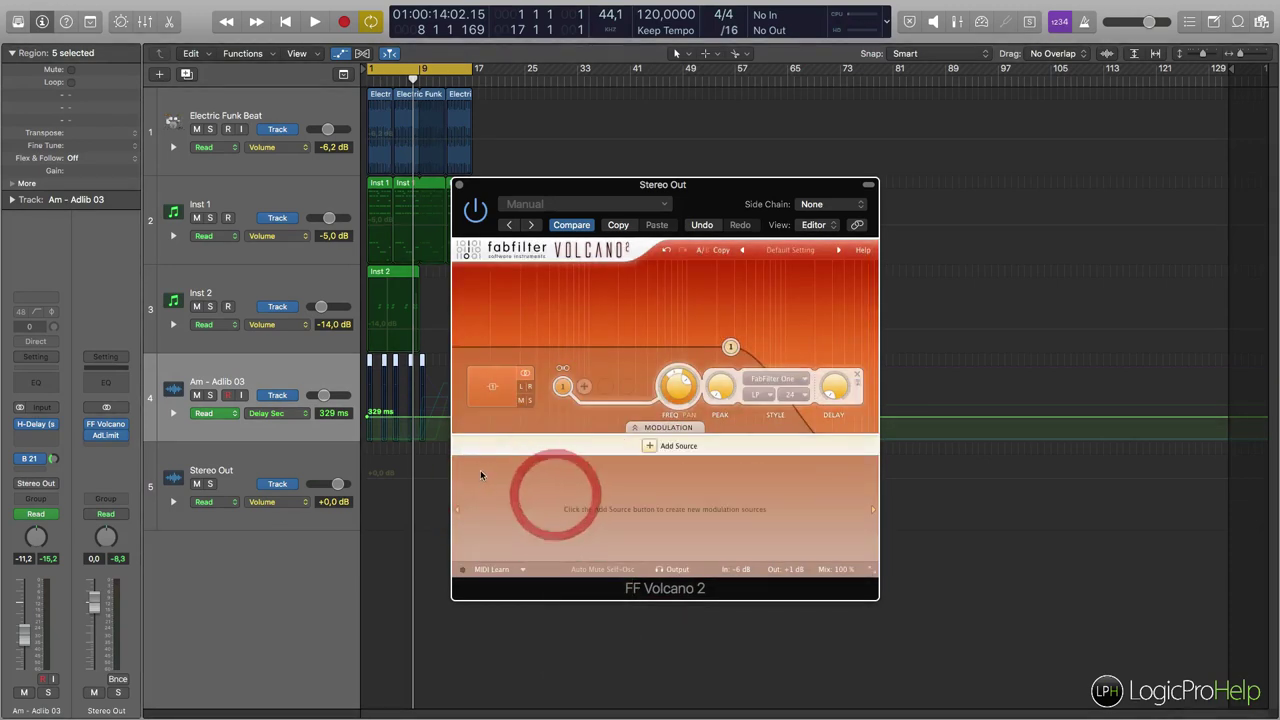
Step: Add an XY controller, assigning its X axis to filter 1's frequency and its Y axis to filter 1's peak
left_click(649, 446)
left_click(685, 462)
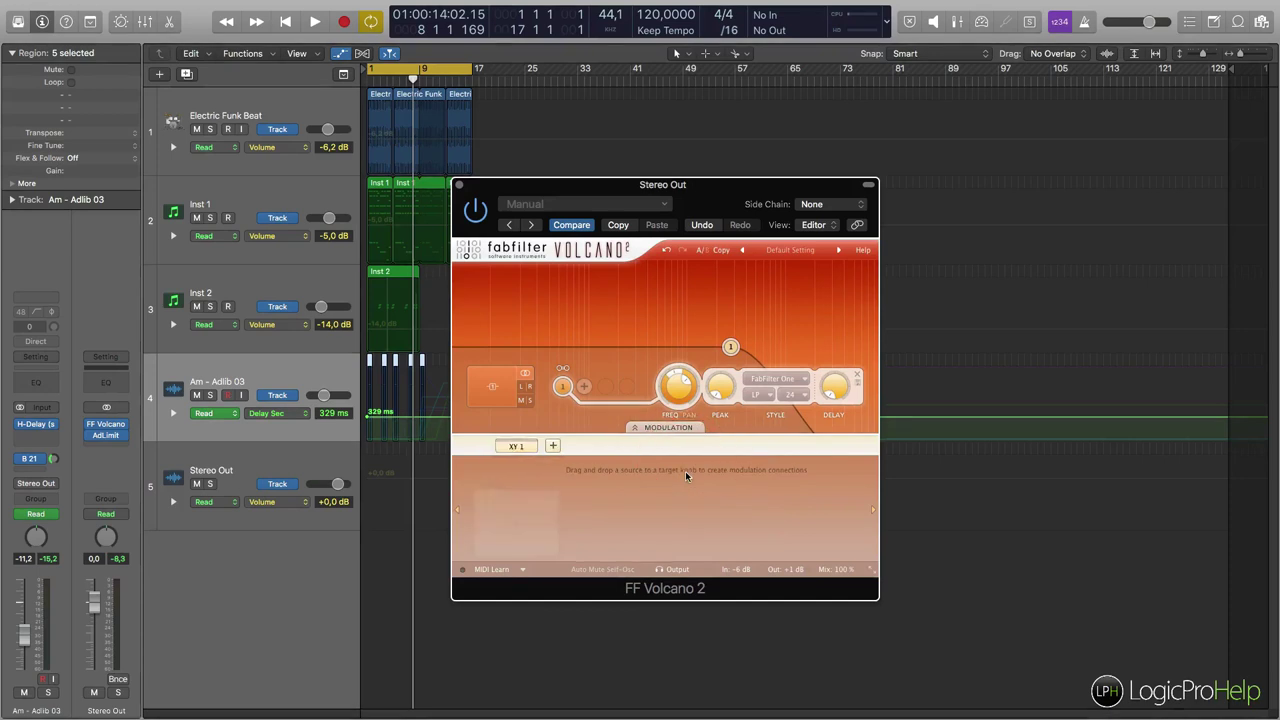
left_click_drag(491, 495, 677, 388)
left_click_drag(487, 499, 726, 388)
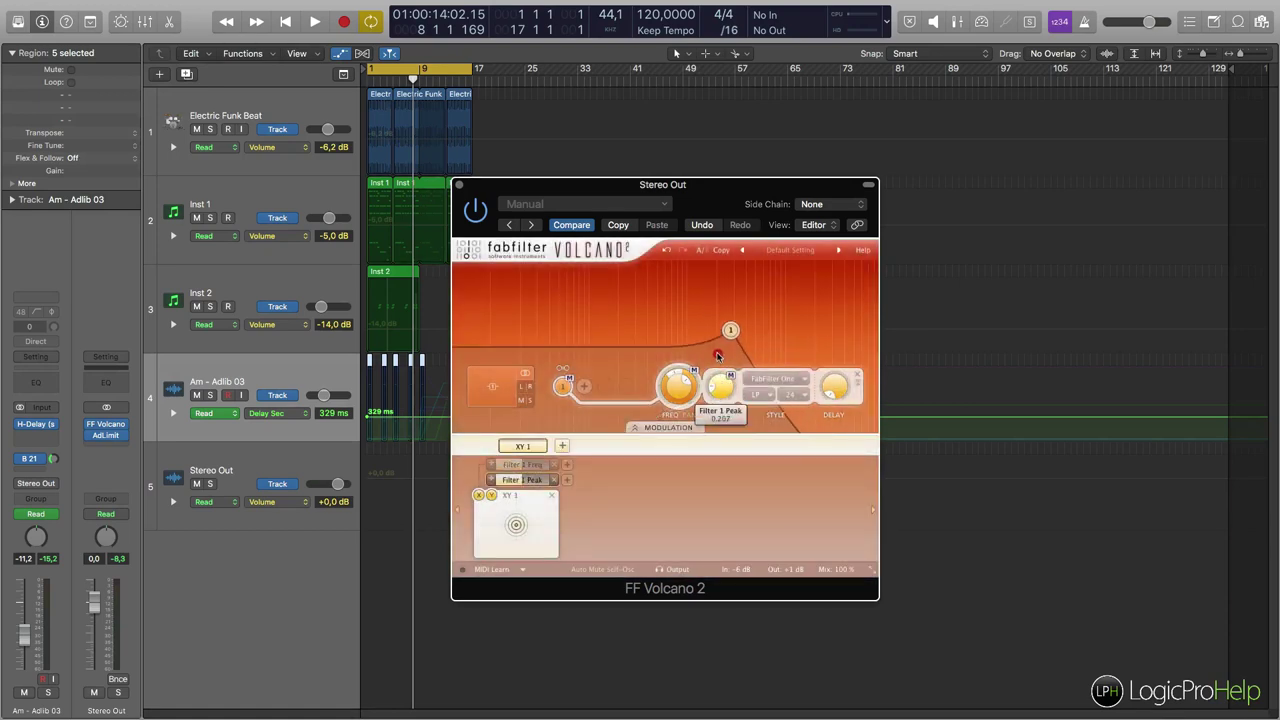
Step: Adjust the XY controller's modulation depths for filter 1's frequency and peak, and audition the pad during playback
mouse_move(489, 497)
left_mouse_down()
mouse_move(527, 513)
mouse_move(486, 502)
left_mouse_up()
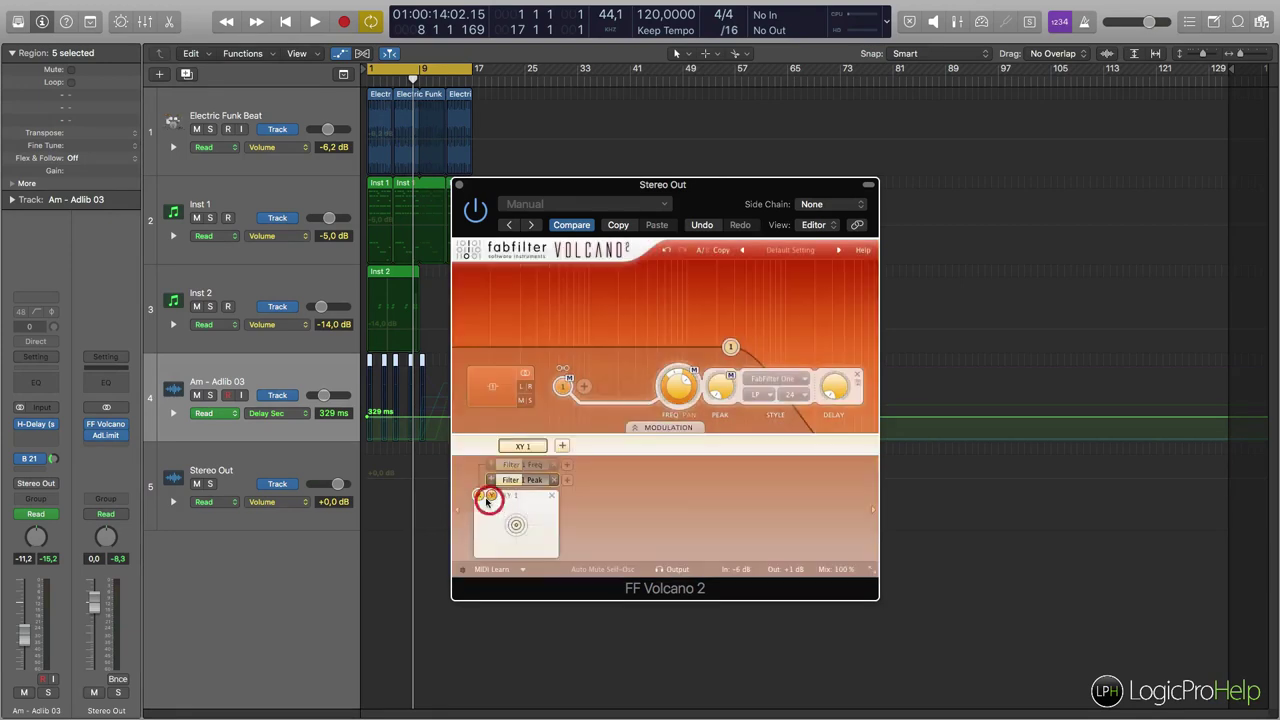
left_click(551, 483)
left_click_drag(562, 467, 558, 465)
left_click_drag(515, 525, 515, 526)
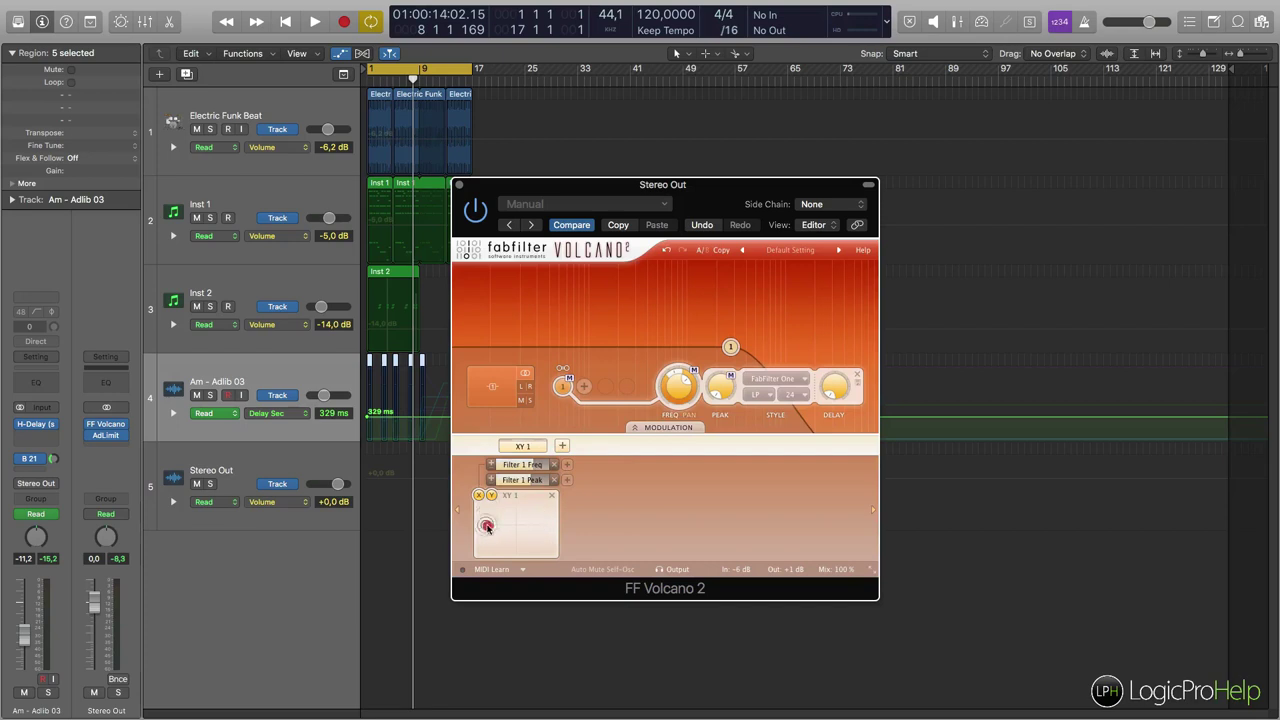
mouse_move(515, 526)
left_mouse_down()
mouse_move(494, 515)
mouse_move(508, 524)
mouse_move(546, 510)
mouse_move(548, 548)
mouse_move(496, 534)
mouse_move(488, 500)
mouse_move(533, 498)
mouse_move(488, 540)
mouse_move(536, 509)
mouse_move(502, 512)
mouse_move(528, 524)
left_mouse_up()
key("space")
key("space")
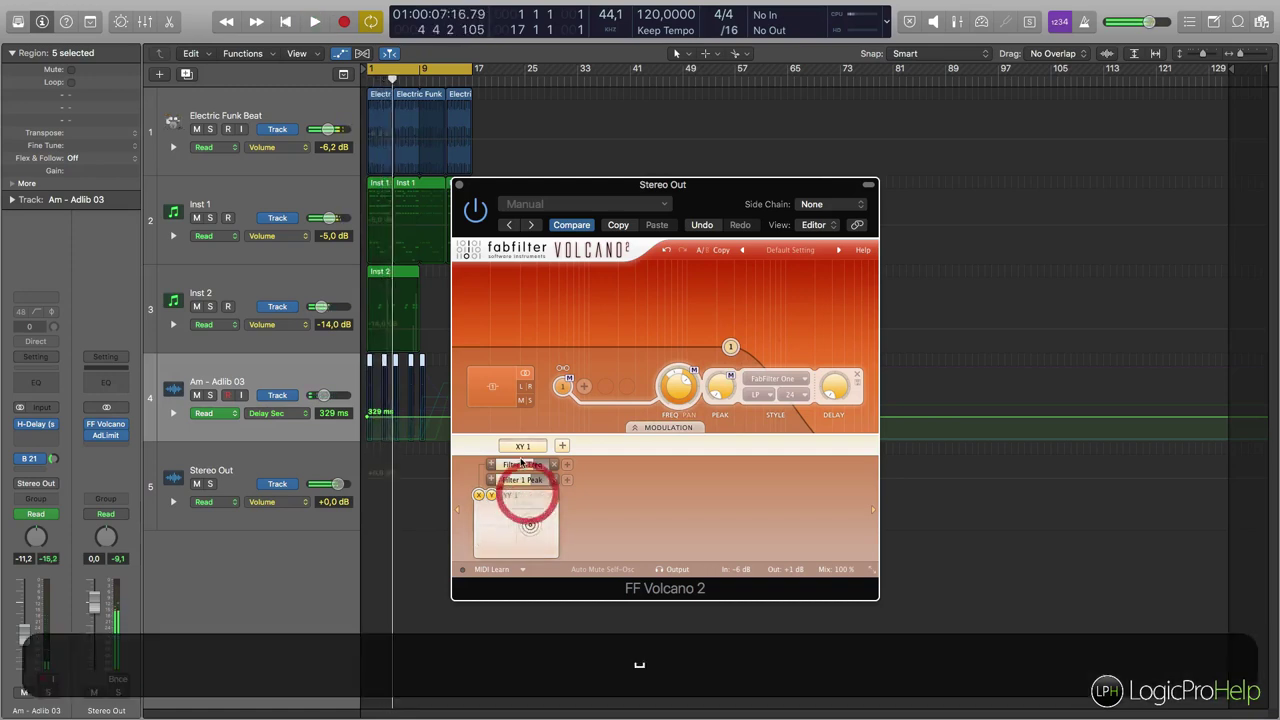
Step: Set the Stereo Out track's automation mode to Latch
left_click(283, 503)
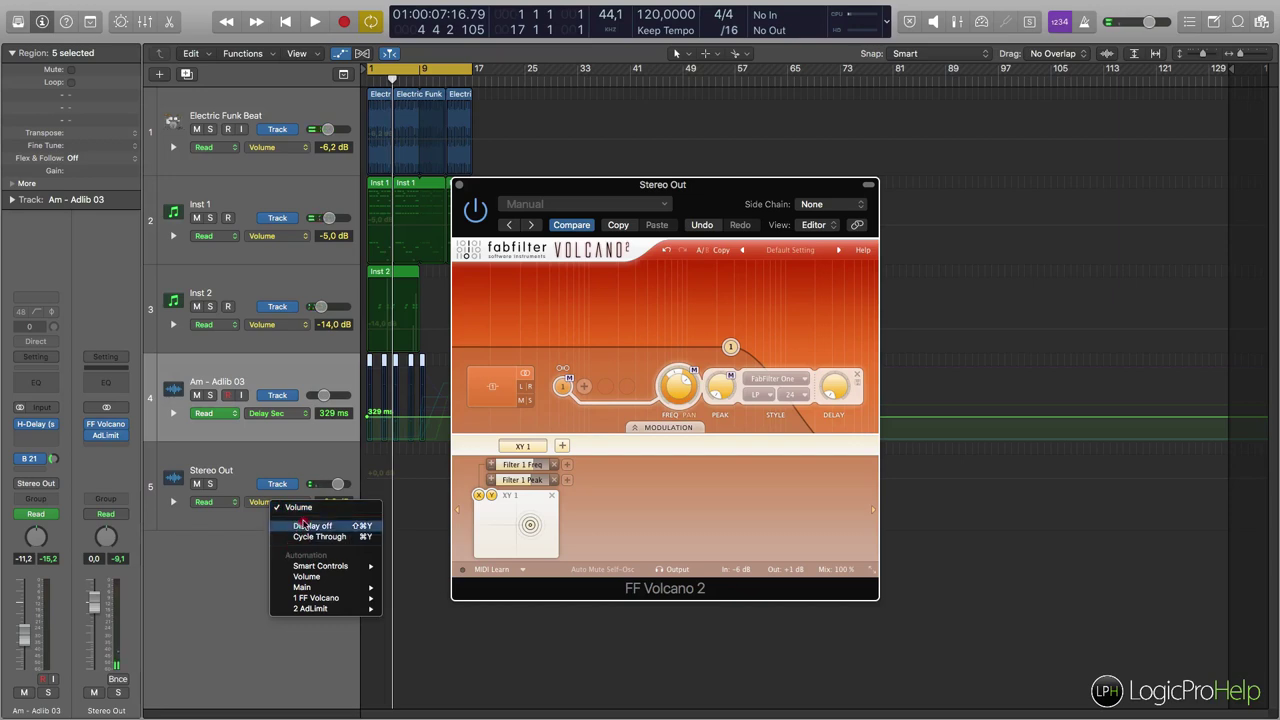
left_click(265, 463)
left_click(208, 501)
left_click(205, 521)
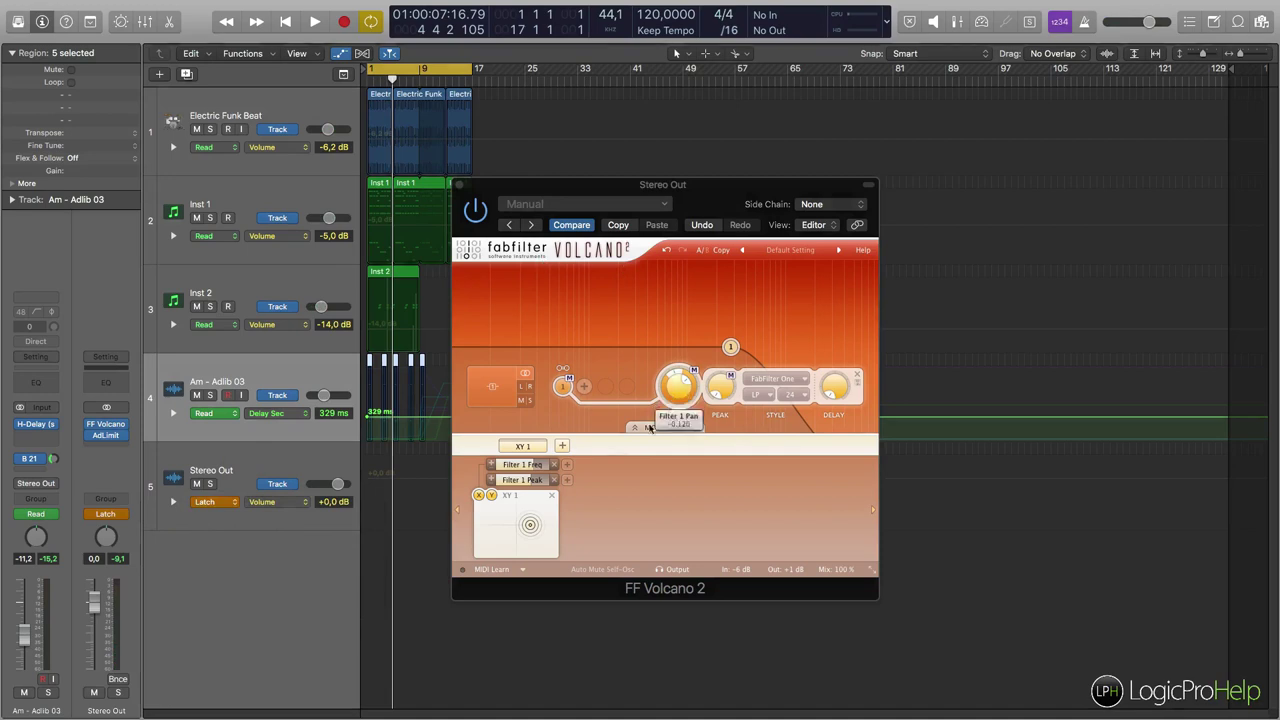
Step: Record XY 1 pad movements as automation on the Stereo Out track during playback, and return the track to Read mode
key("space")
mouse_move(531, 523)
left_mouse_down()
mouse_move(517, 510)
mouse_move(486, 521)
mouse_move(518, 533)
mouse_move(543, 501)
mouse_move(544, 546)
mouse_move(484, 547)
mouse_move(487, 520)
mouse_move(553, 494)
left_mouse_up()
key("space")
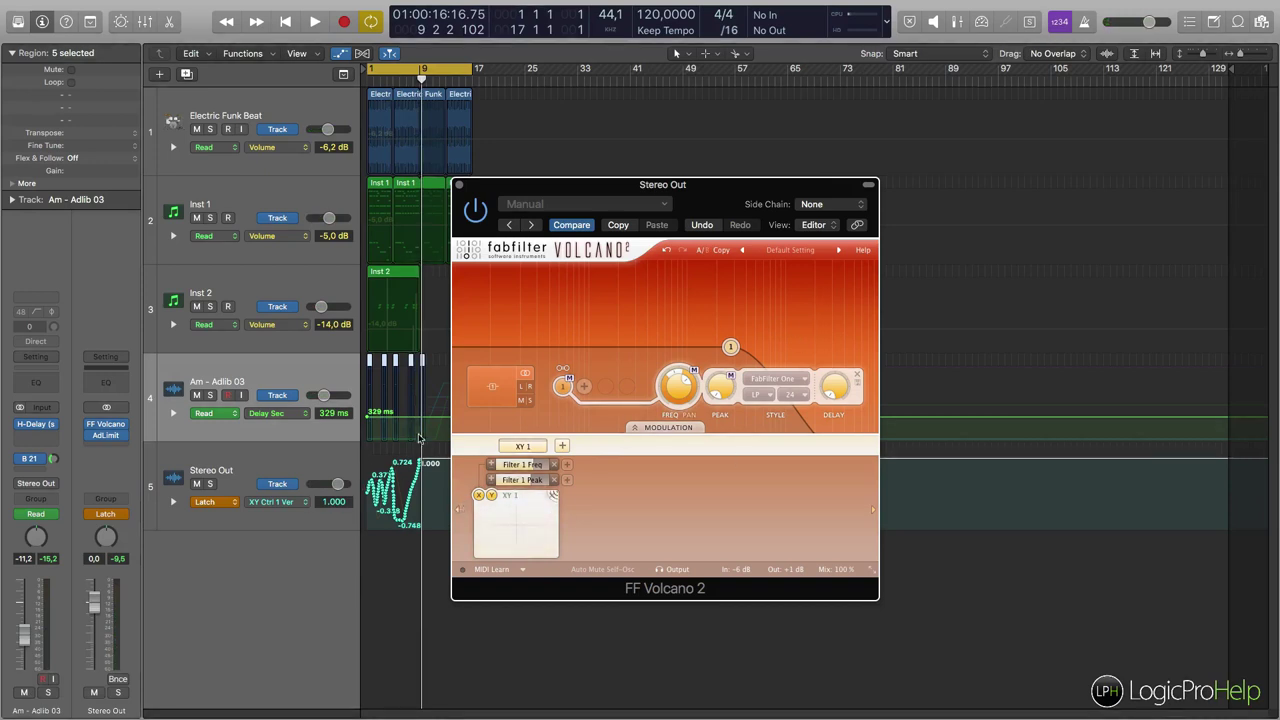
left_click(215, 503)
left_click(214, 480)
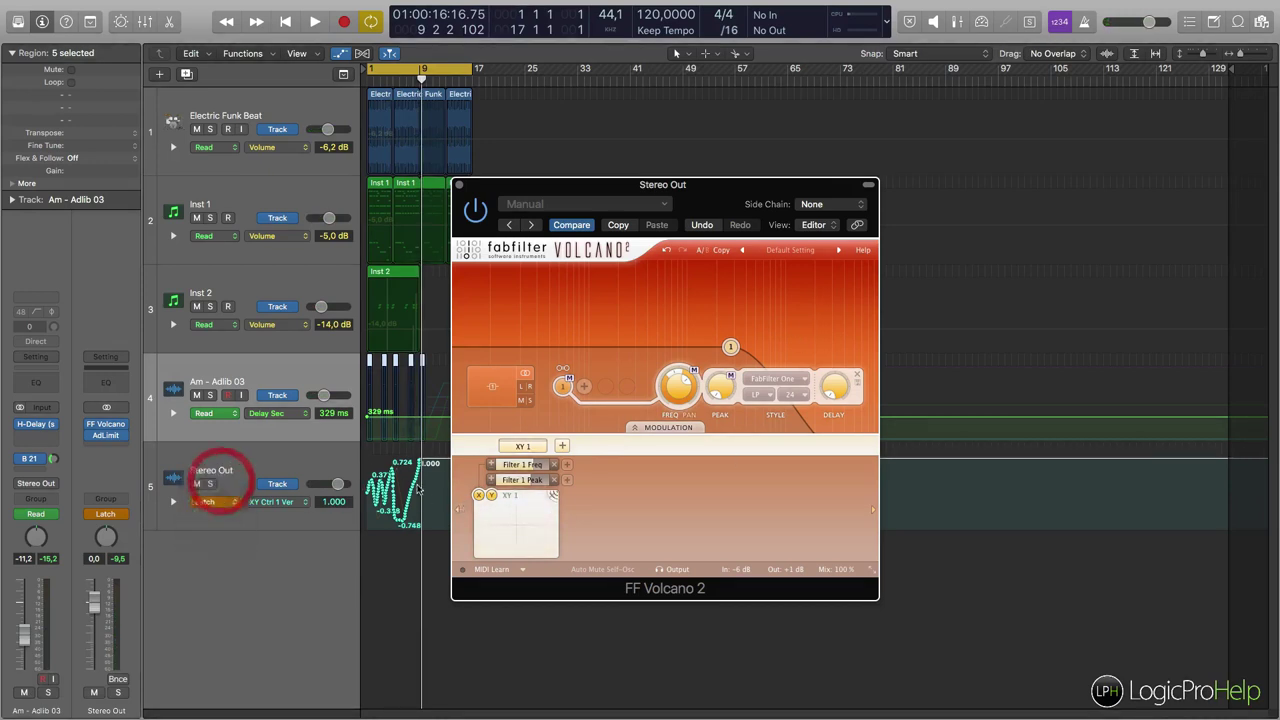
Step: Move the plug-in window clear of the tracks and play back the recorded XY automation on Stereo Out
left_click_drag(615, 185, 767, 186)
key("space")
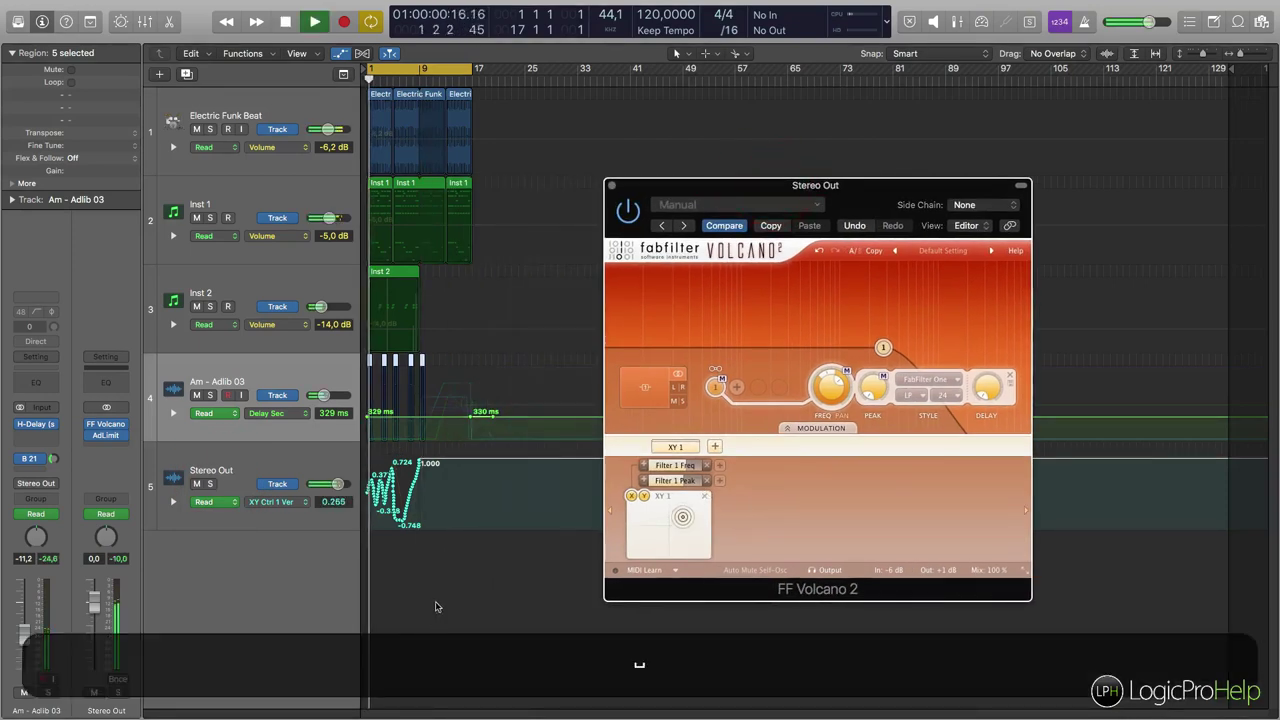
left_click_drag(432, 618, 397, 541)
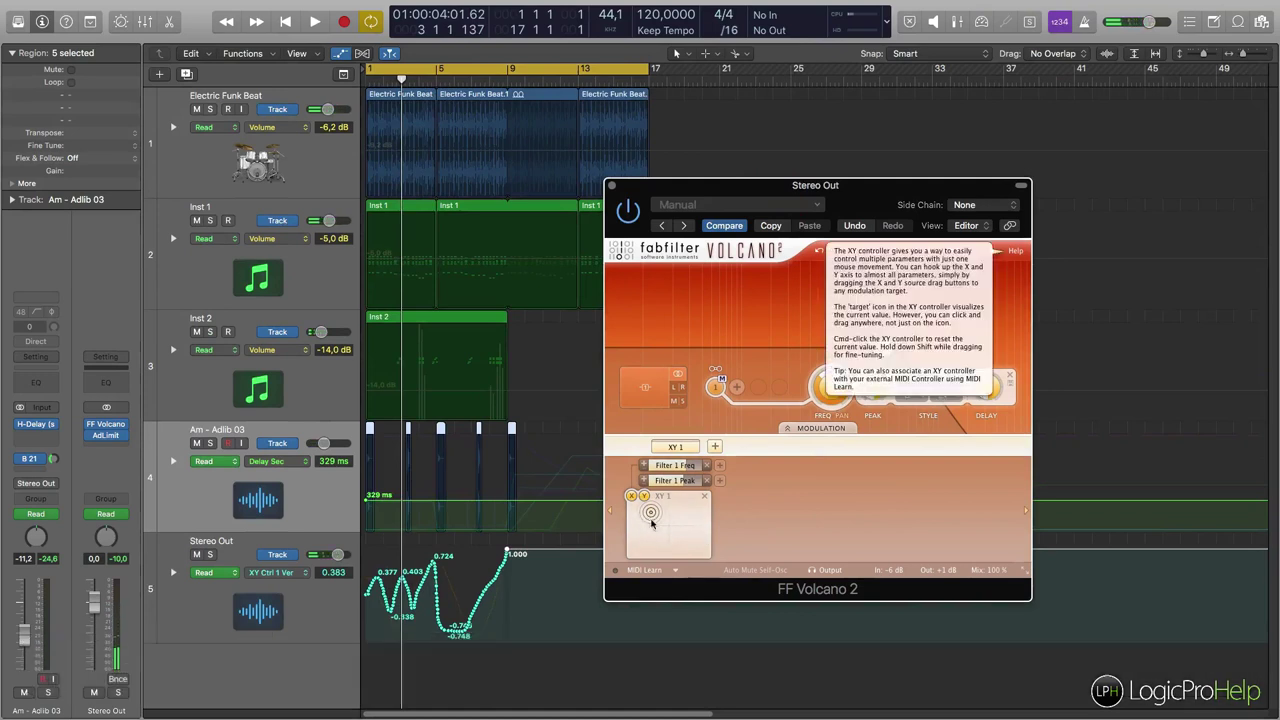
Step: Try changing filter 1's delay during playback, and reset the delay
mouse_move(836, 390)
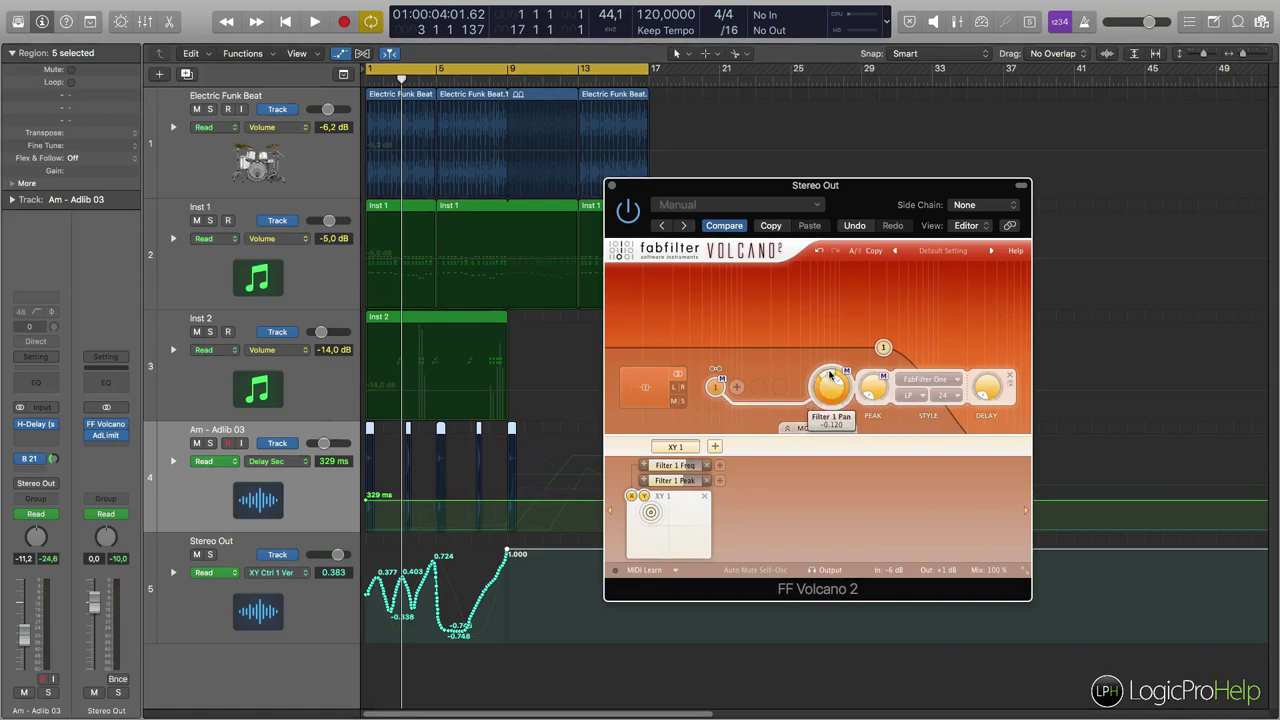
mouse_move(988, 393)
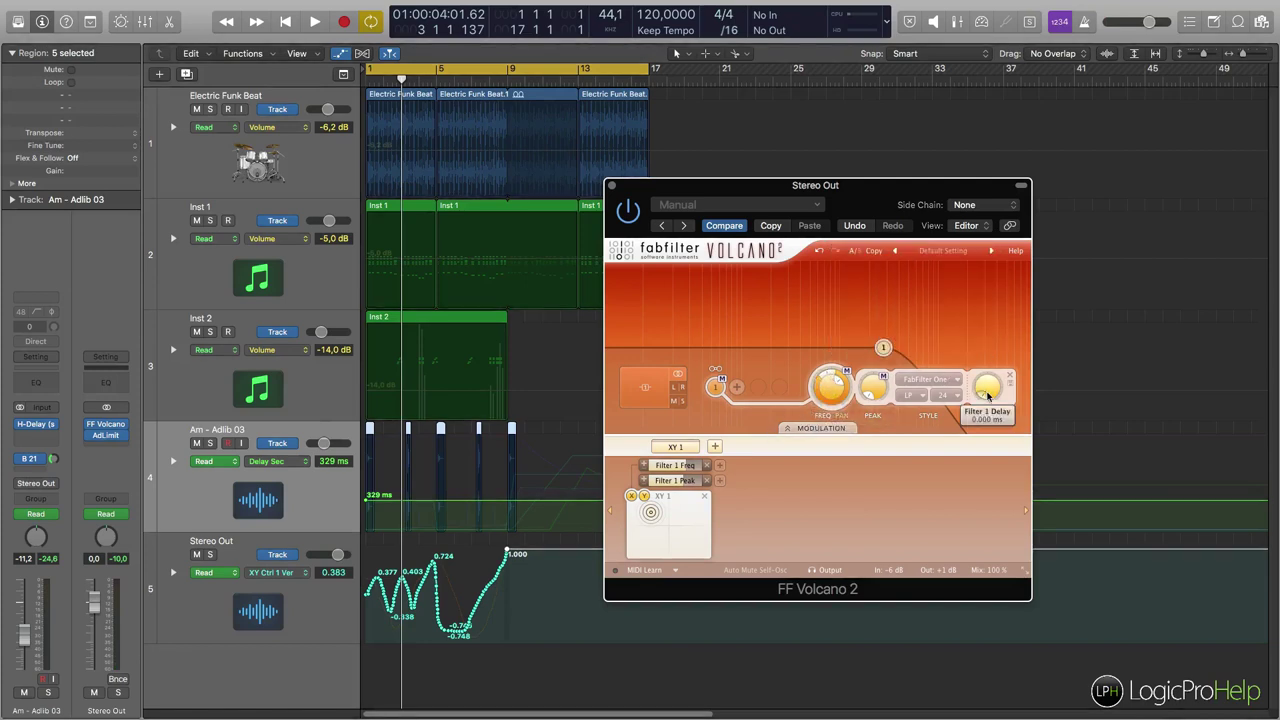
key("space")
left_click_drag(988, 395, 991, 477)
key("space")
left_click(988, 394)
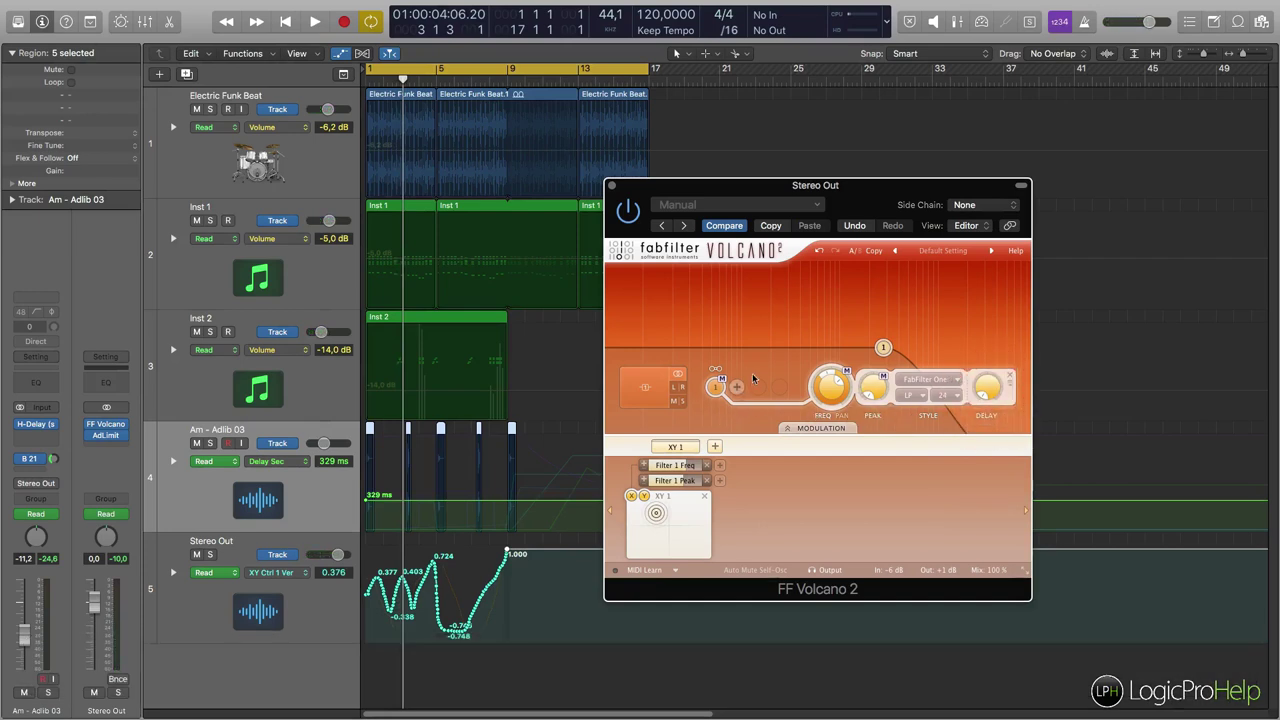
Step: Add a second filter, switch the two filters' routing to parallel, and select filter 2
left_click(735, 389)
left_click(655, 388)
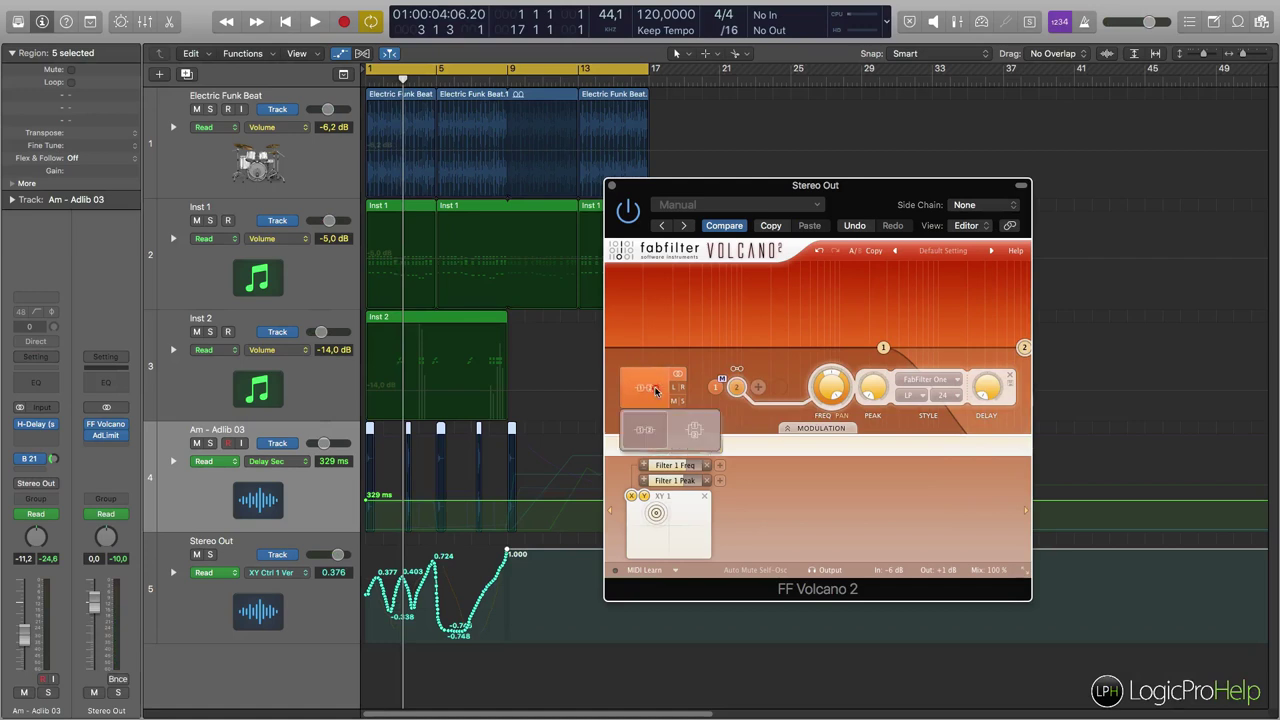
left_click(694, 430)
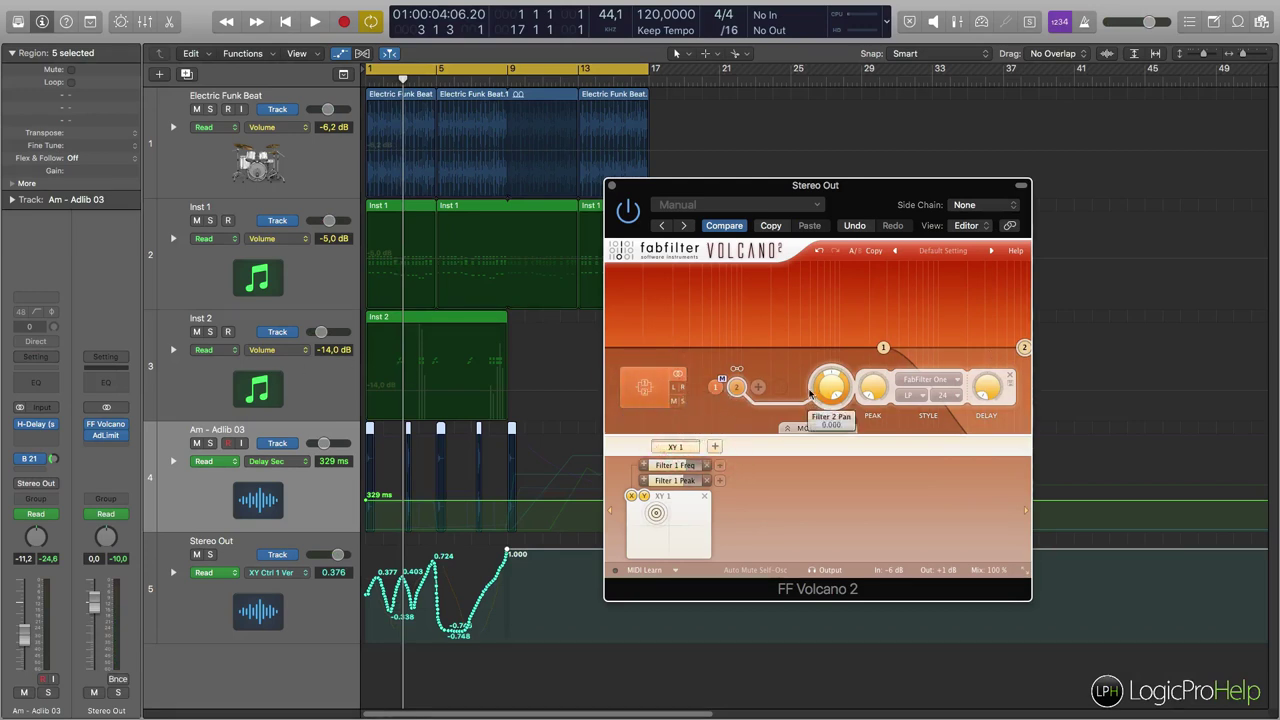
left_click(716, 389)
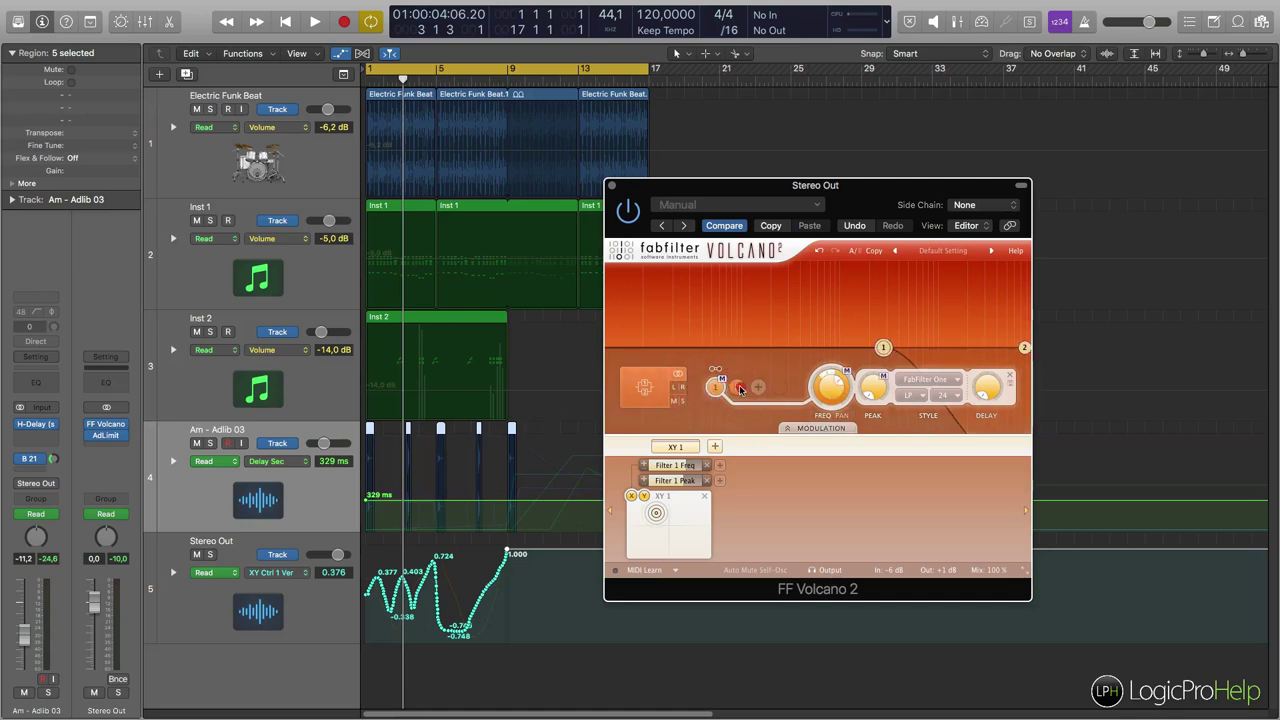
left_click(739, 389)
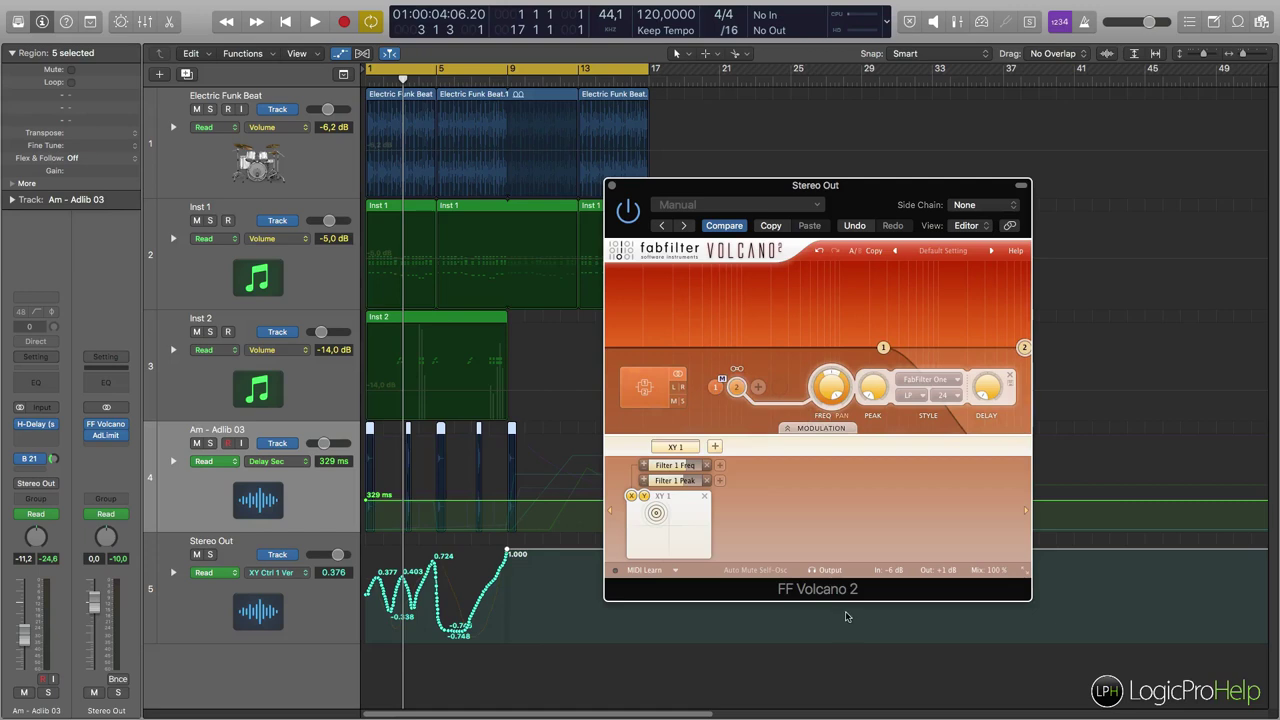
Step: Lower filter 2's low-pass frequency during playback, and switch between filters 1 and 2 to compare them
key("space")
left_click_drag(1017, 347, 983, 347)
key("space")
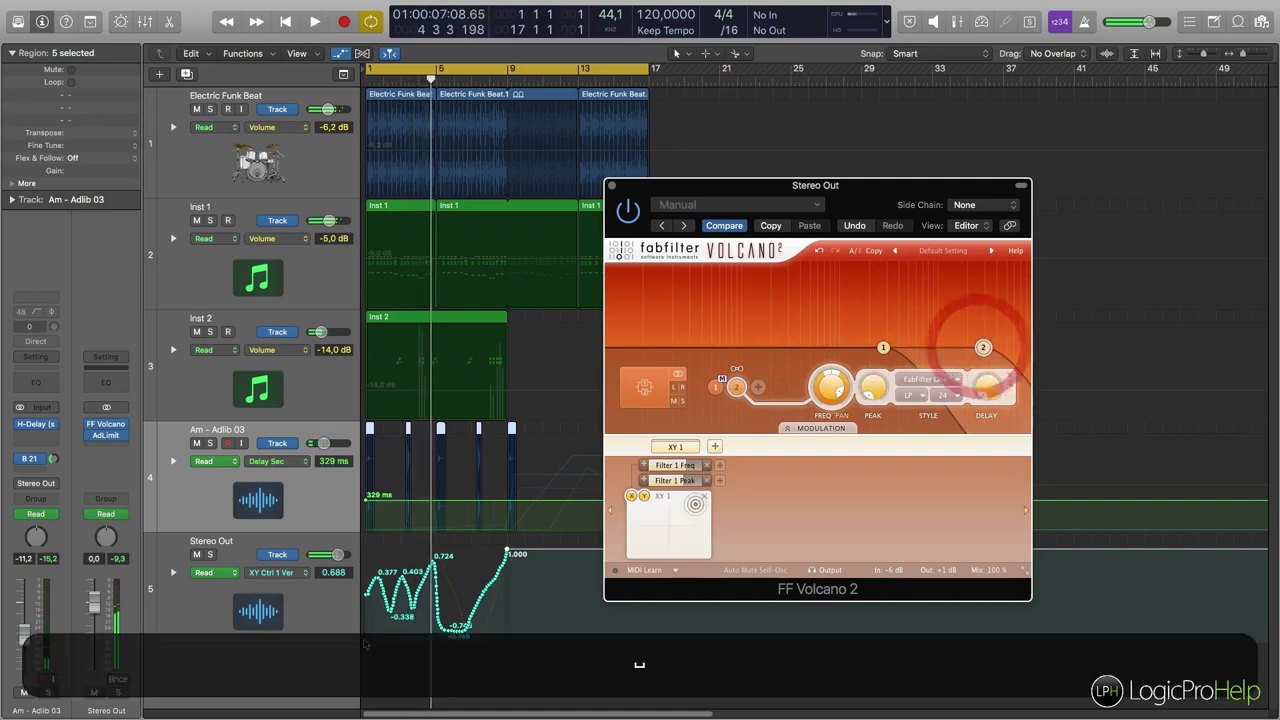
left_click(717, 388)
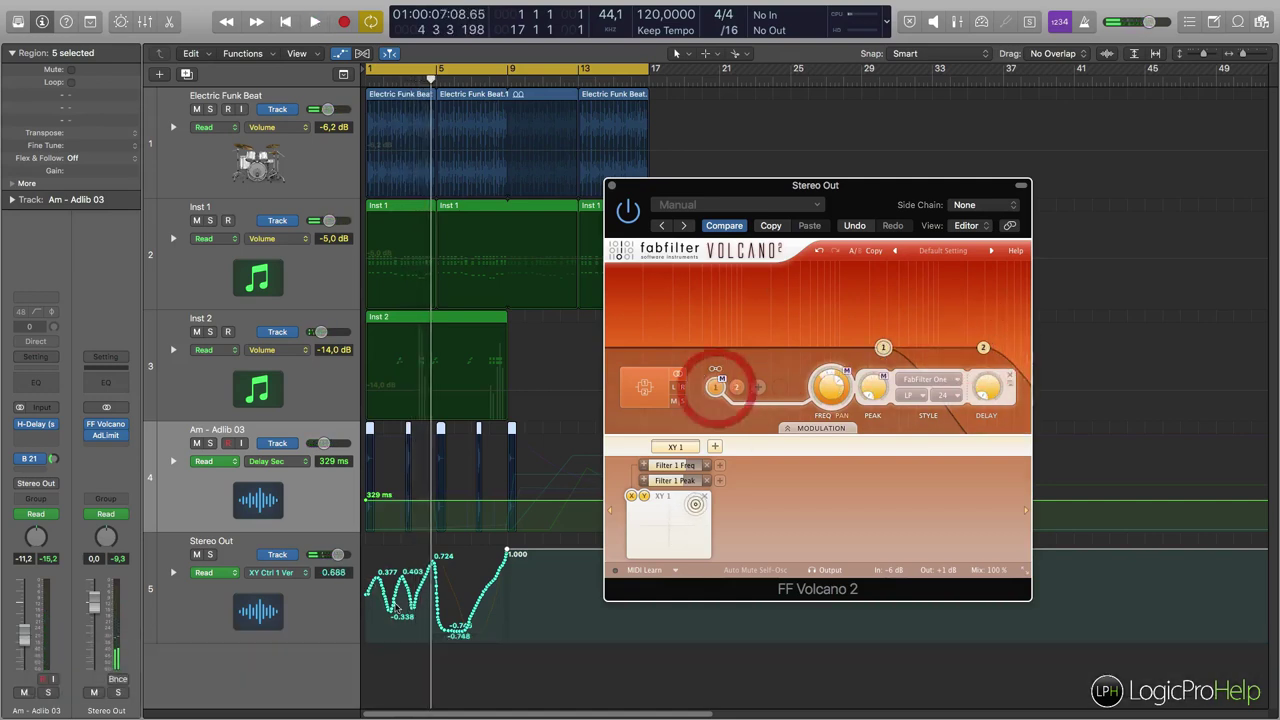
left_click(739, 387)
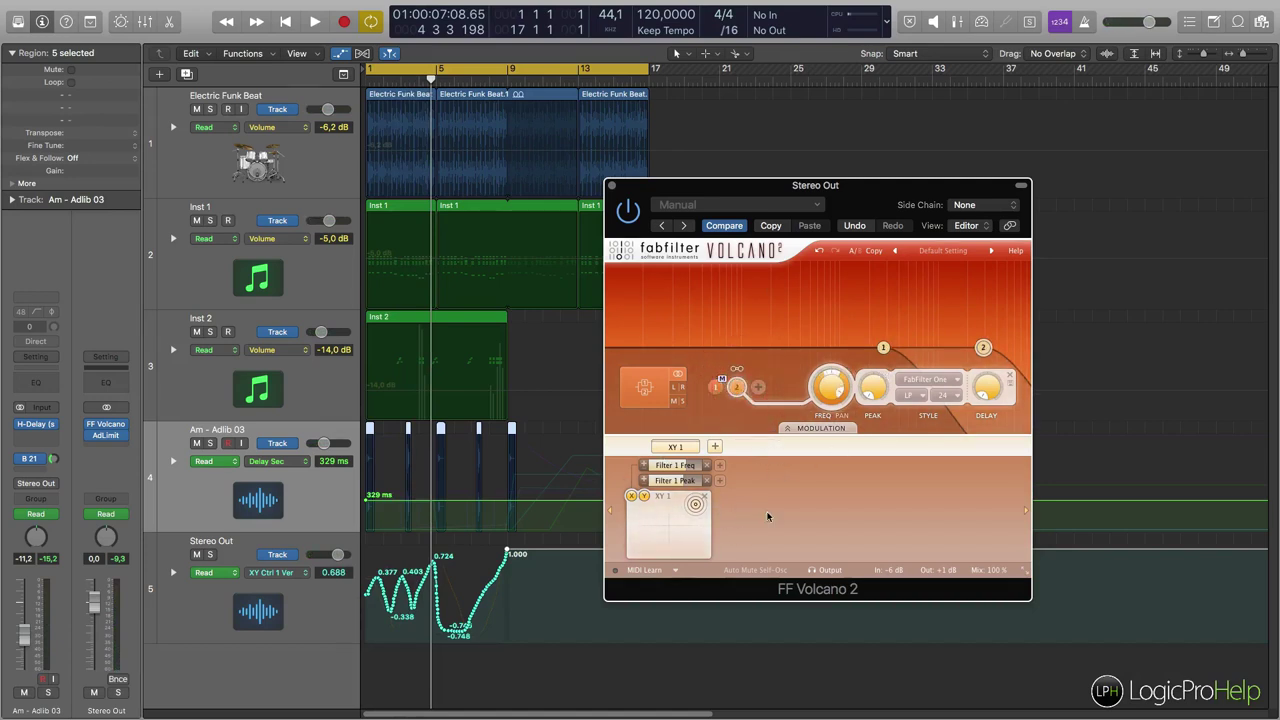
Step: Change filter 2 to a high-pass (HP) response, and lower its frequency with a slight peak while auditioning it
left_click(910, 396)
left_click(909, 424)
key("space")
left_click_drag(980, 355, 792, 357)
key("space")
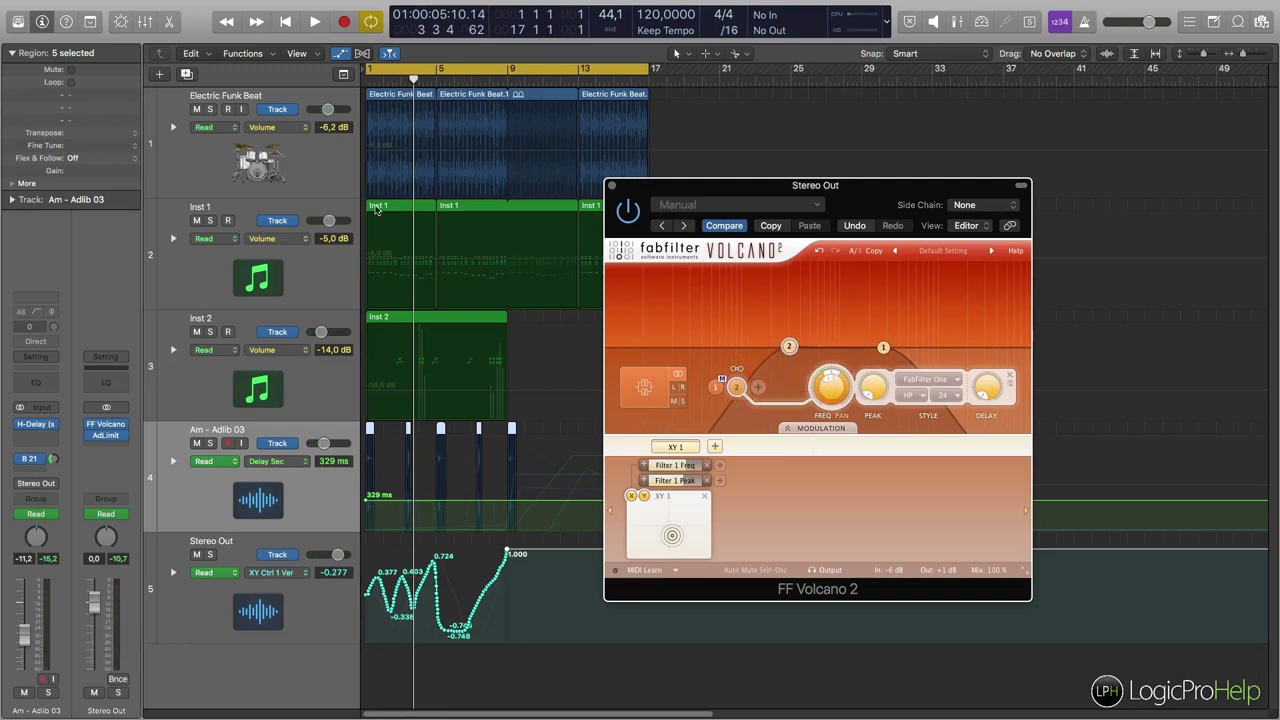
left_click_drag(783, 350, 739, 334)
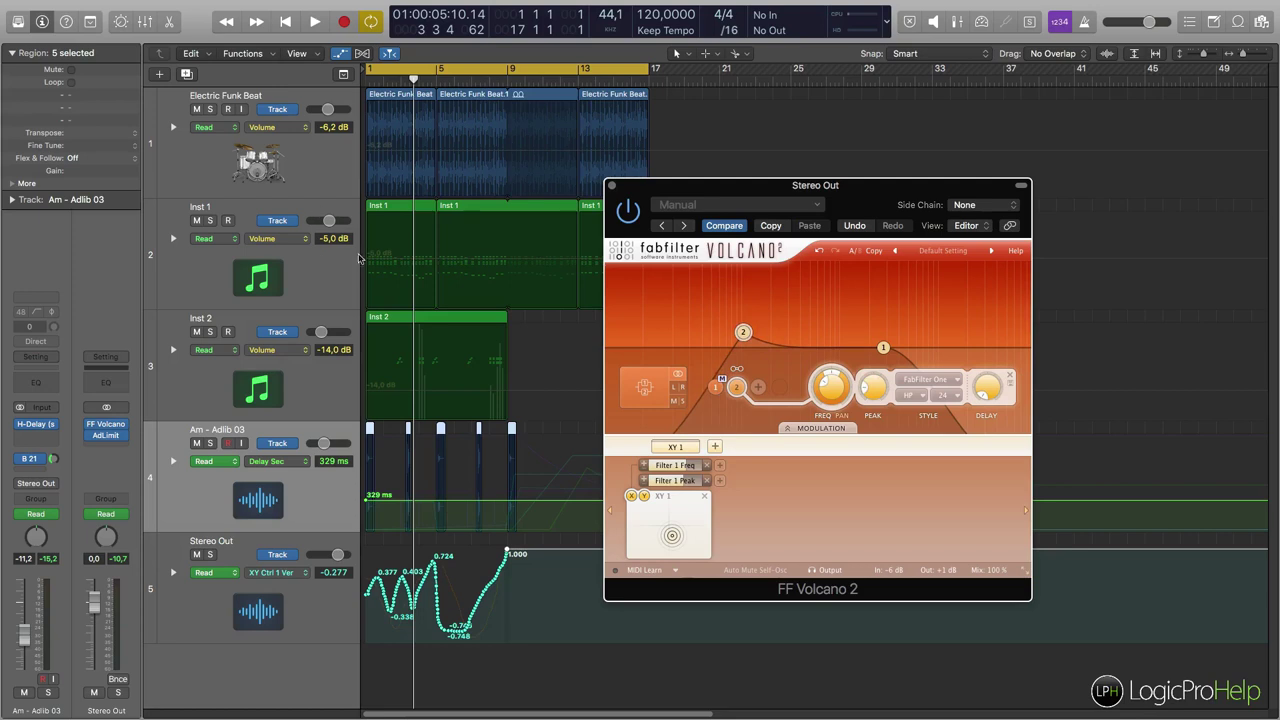
mouse_move(746, 331)
left_mouse_down()
mouse_move(759, 335)
mouse_move(700, 336)
mouse_move(738, 330)
mouse_move(705, 345)
mouse_move(815, 360)
mouse_move(690, 360)
mouse_move(736, 338)
left_mouse_up()
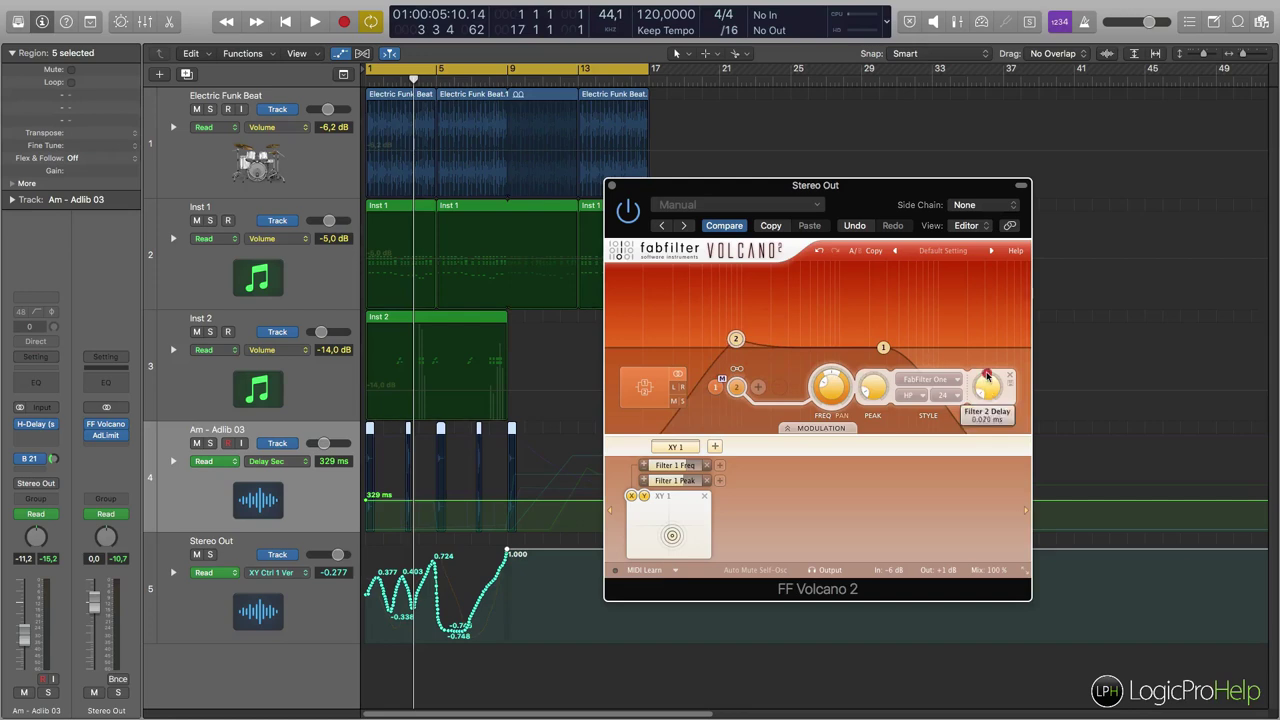
Step: Raise filter 2's delay to about 25 ms and listen to the result during playback
left_click_drag(999, 312, 1001, 304)
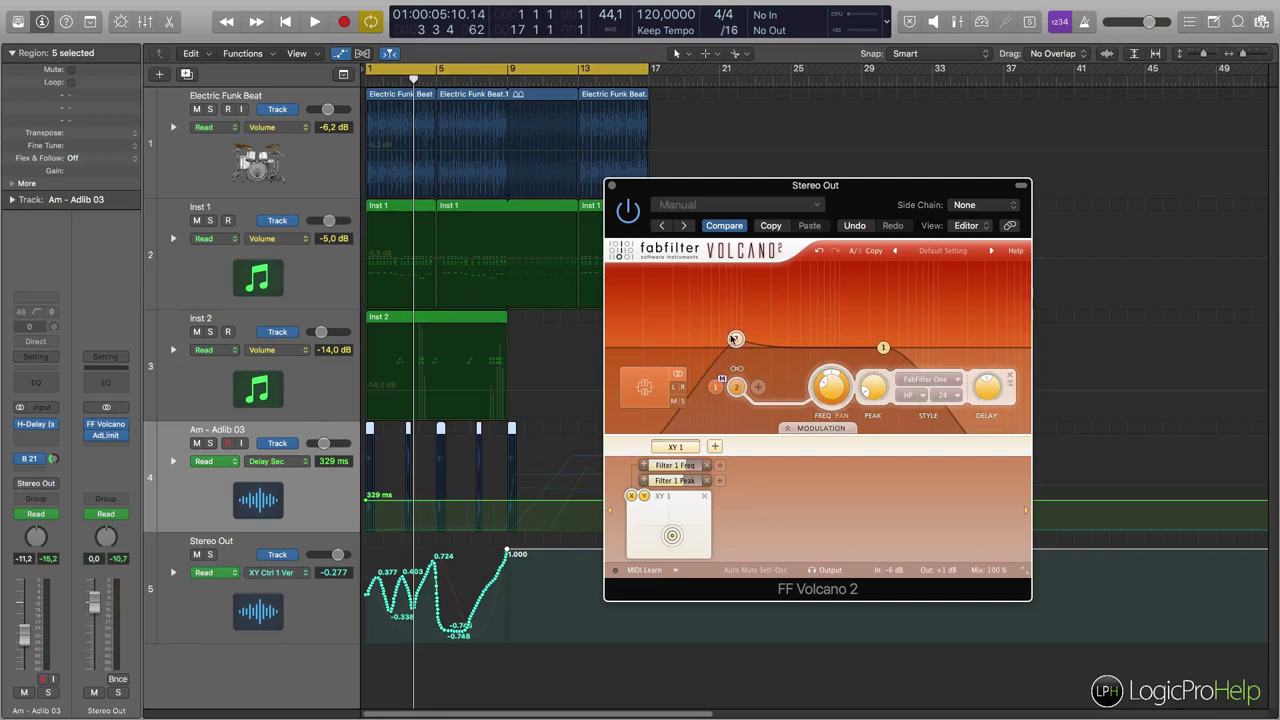
key("space")
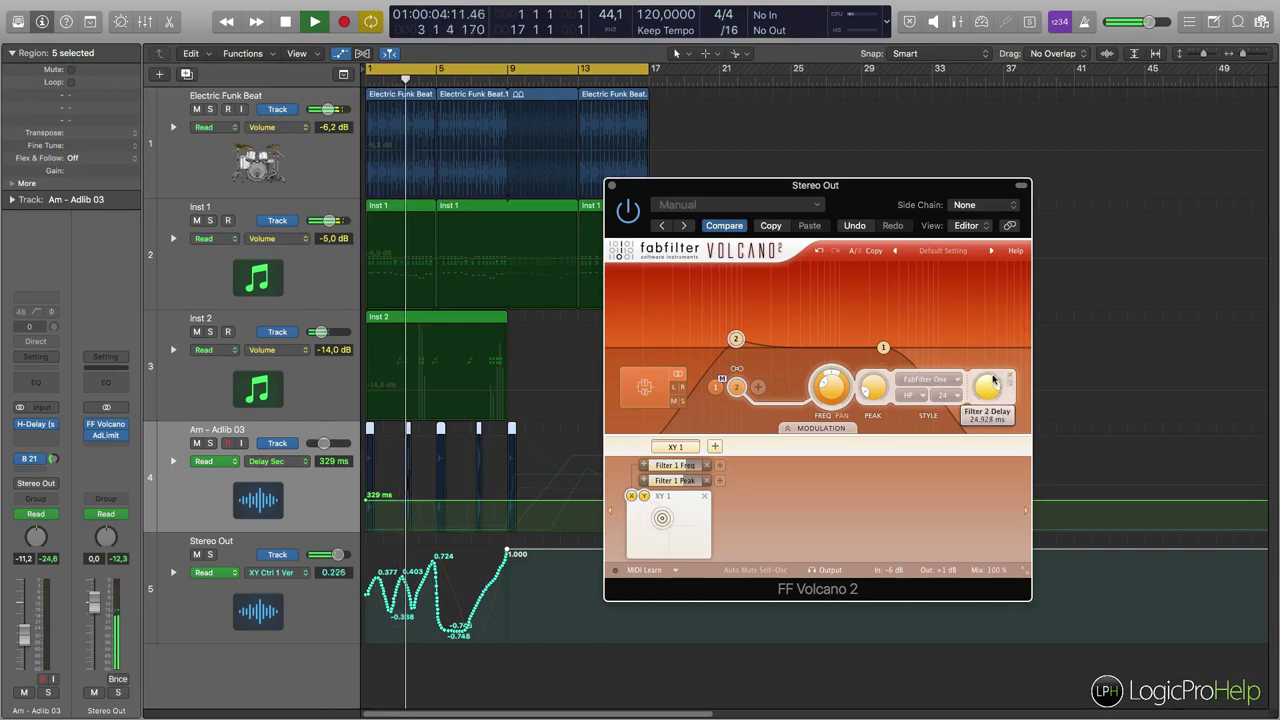
left_click(1006, 385)
key("space")
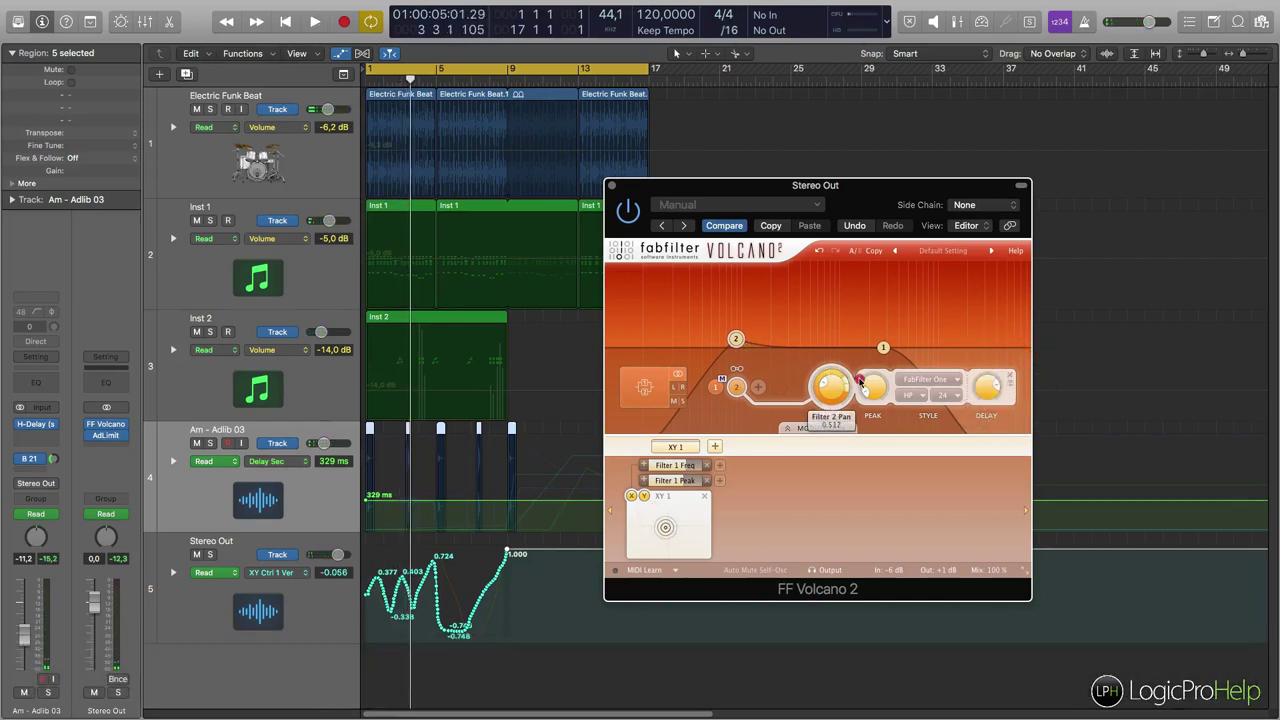
Step: Pan filter 2 to the right and filter 1 to the left
left_click_drag(857, 445, 851, 443)
left_click(716, 387)
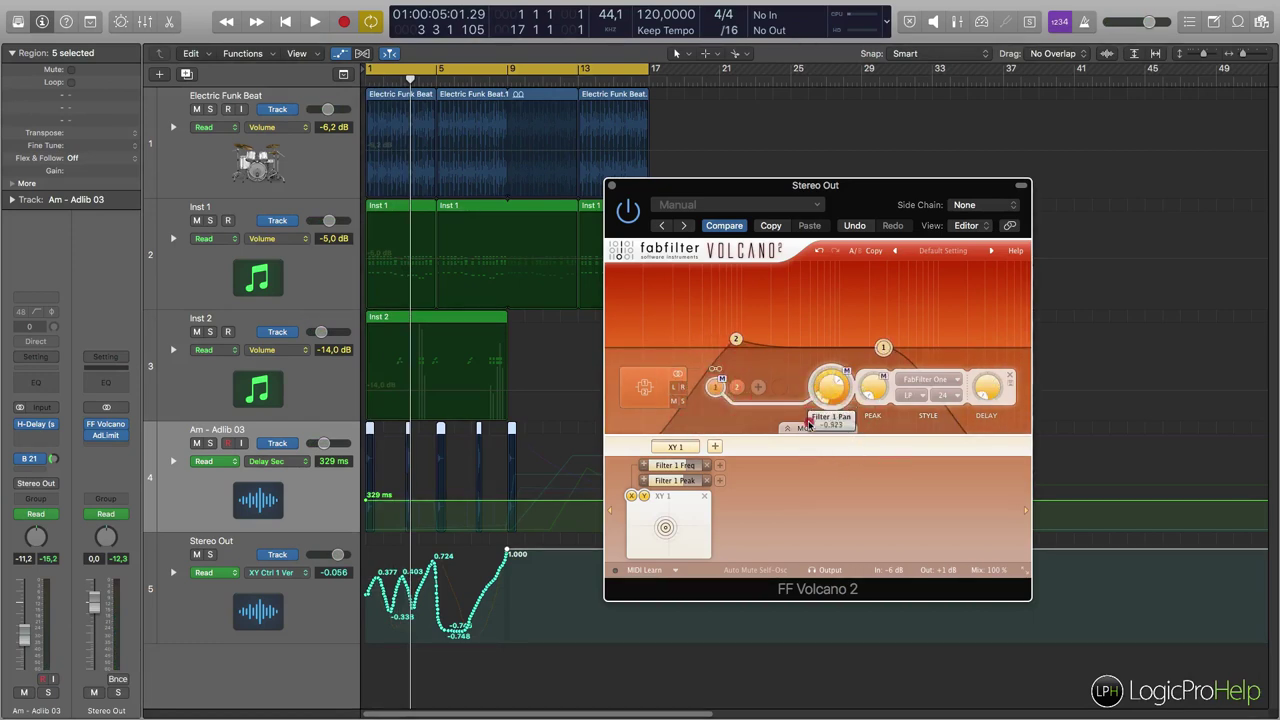
left_click(823, 472)
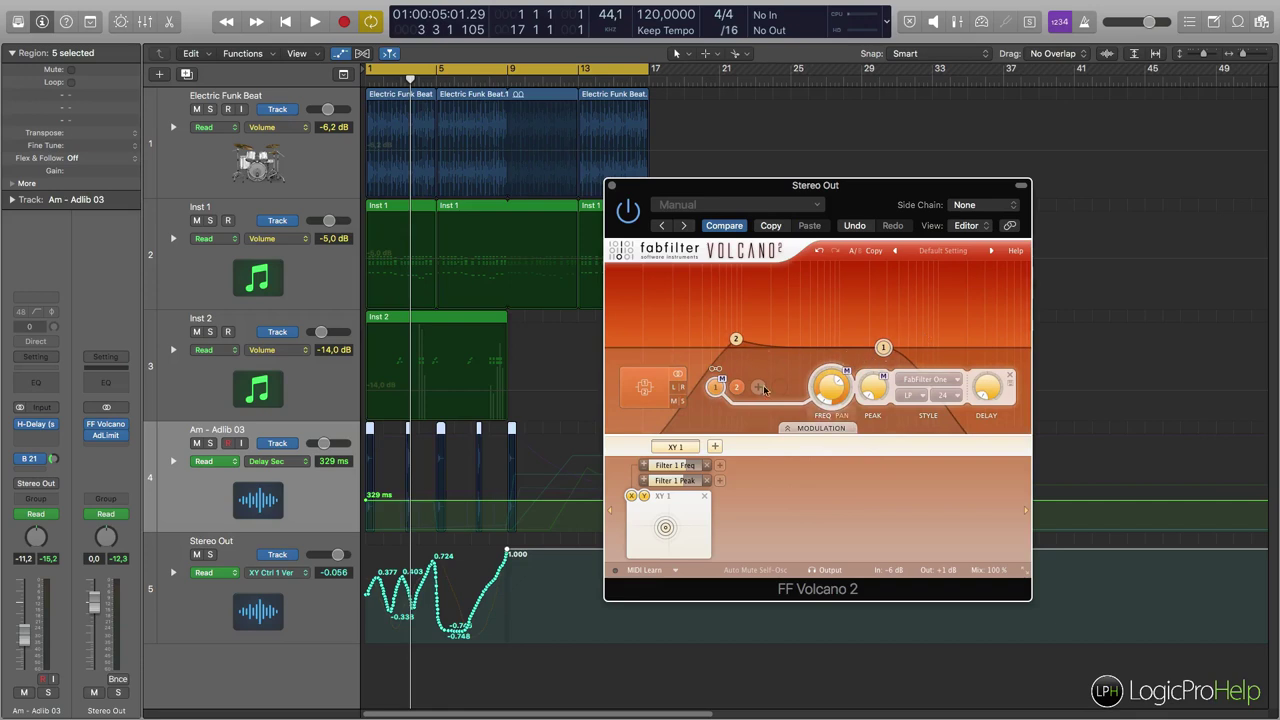
Step: Sweep filter 2 to a lower frequency with a stronger peak during playback of the panned filters
key("space")
left_click(883, 346)
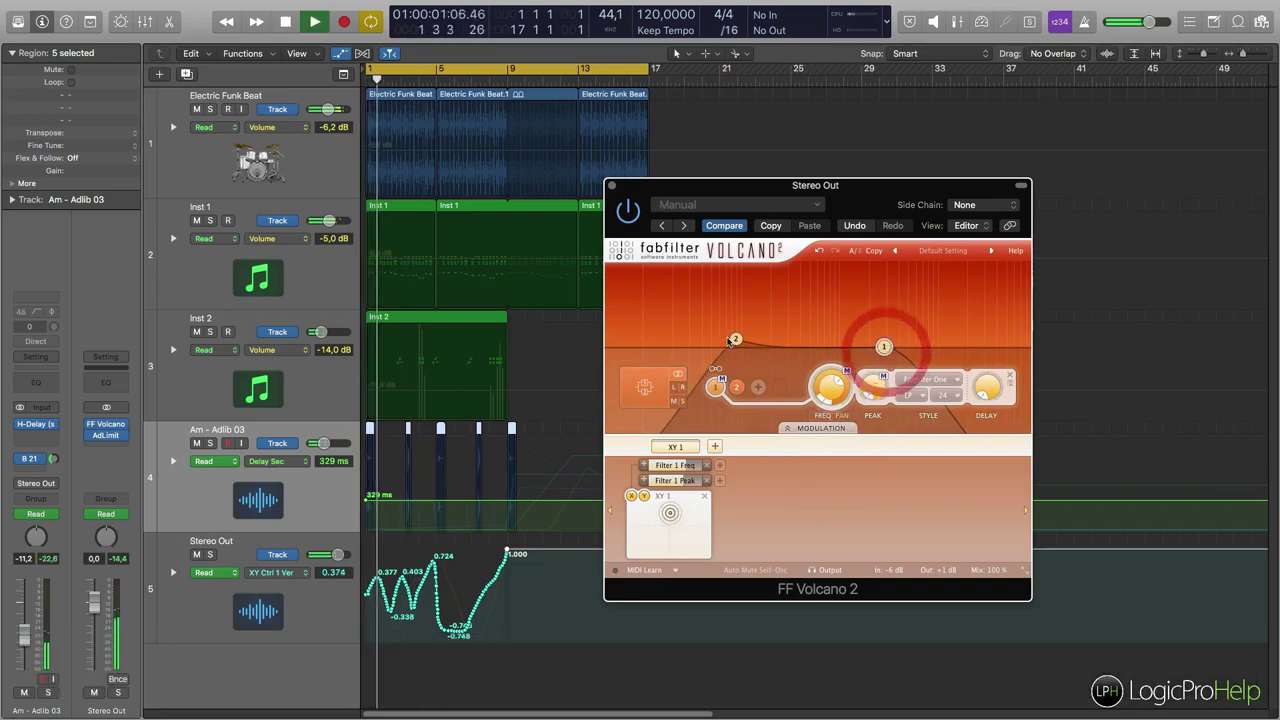
left_click(735, 334)
left_click_drag(733, 332, 648, 322)
key("space")
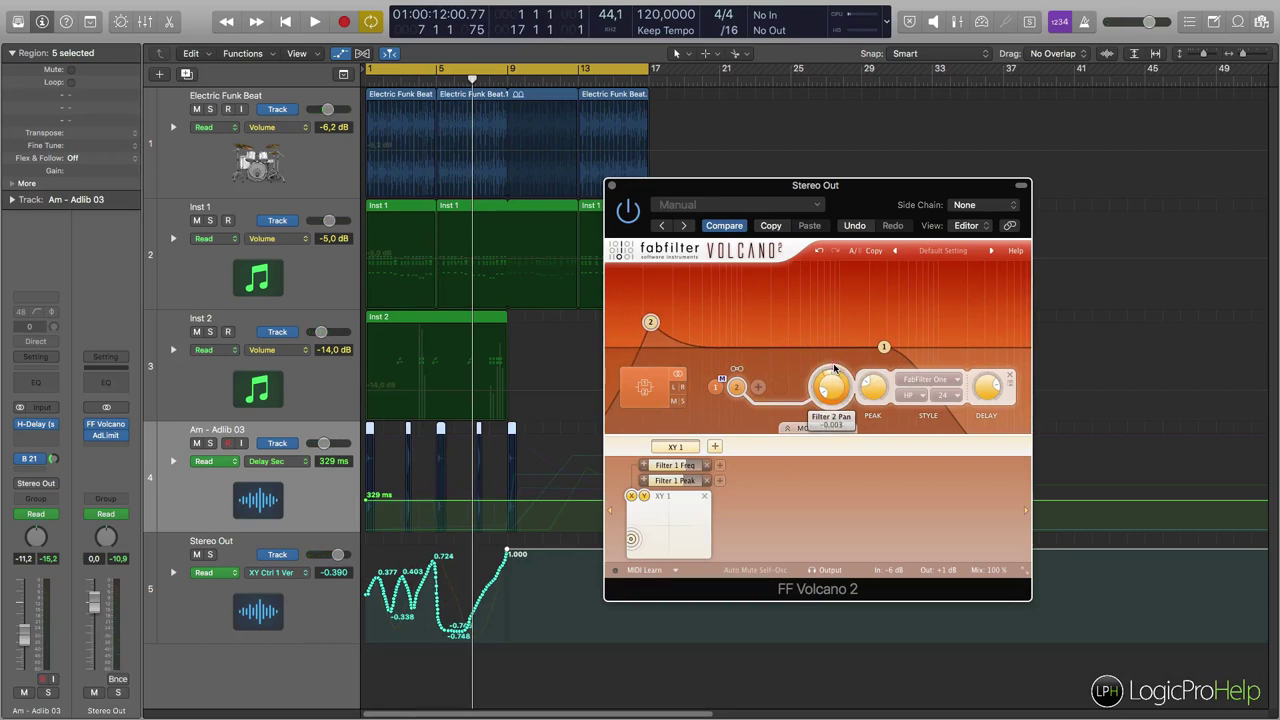
Step: Reset filter 2's pan to center, flatten its peak and raise its frequency slightly, and select filter 1
left_click(833, 370)
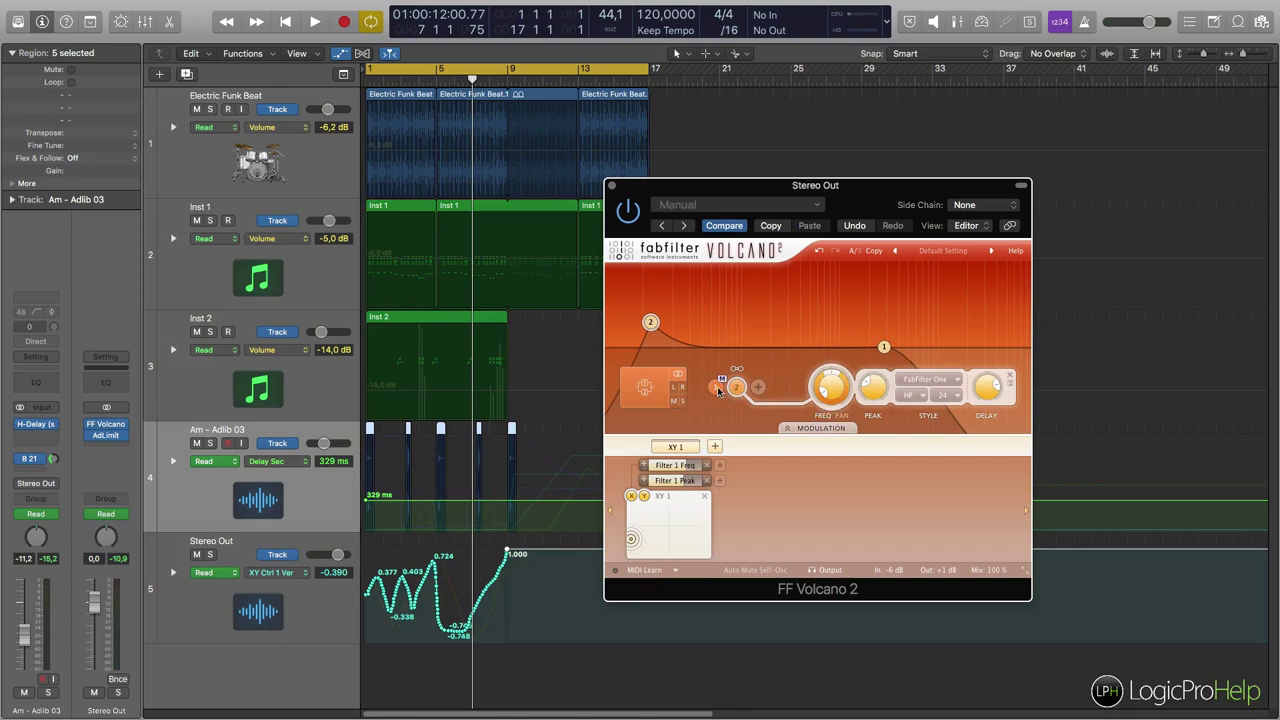
left_click(716, 387)
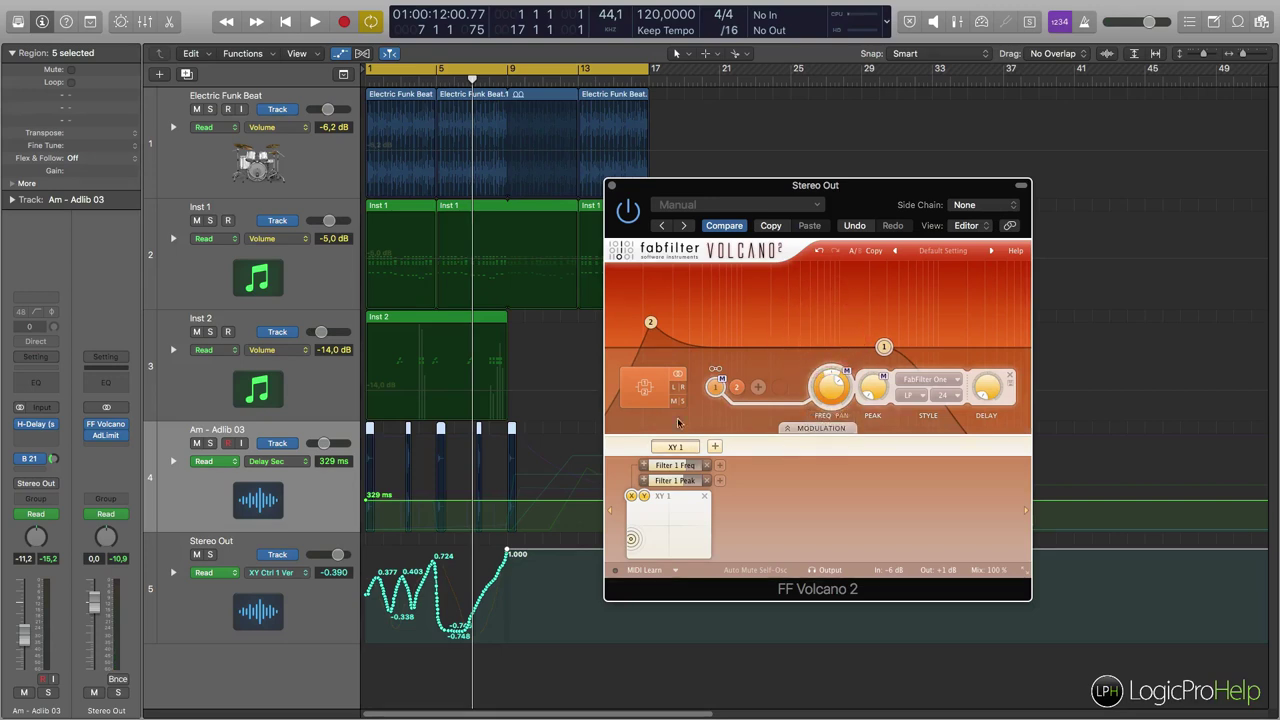
left_click(736, 387)
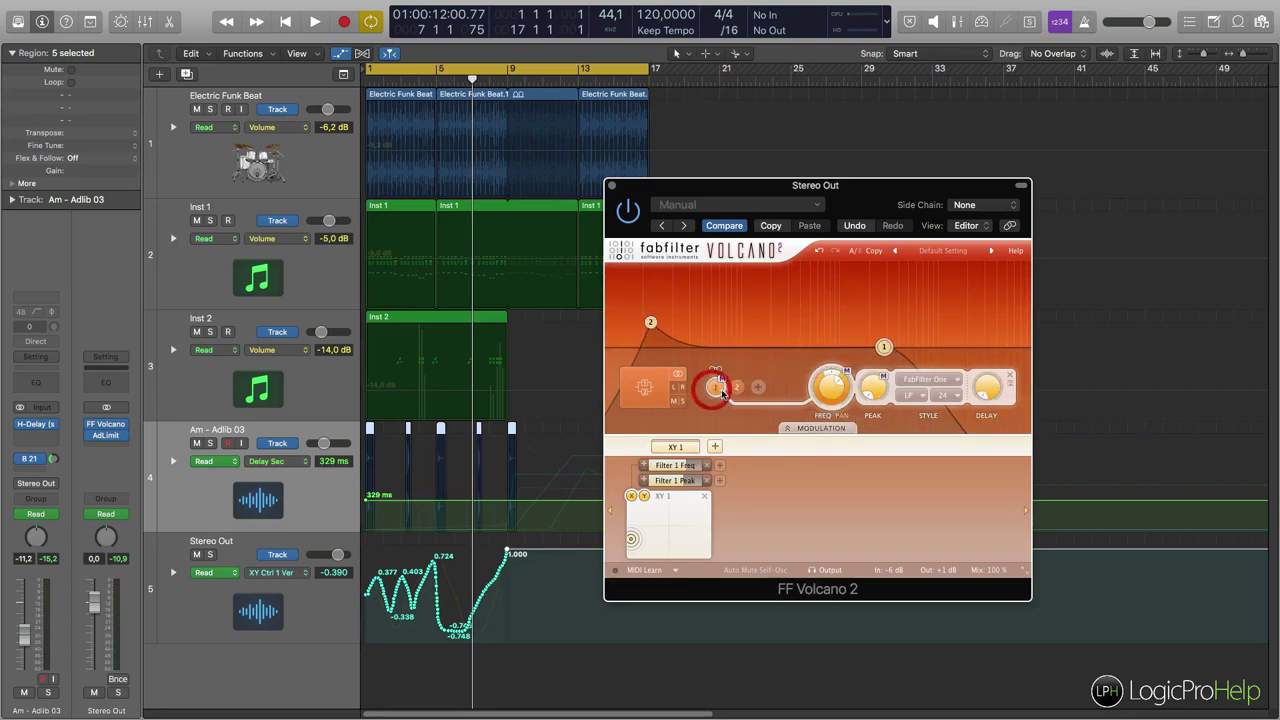
left_click_drag(648, 335, 713, 395)
left_click(716, 388)
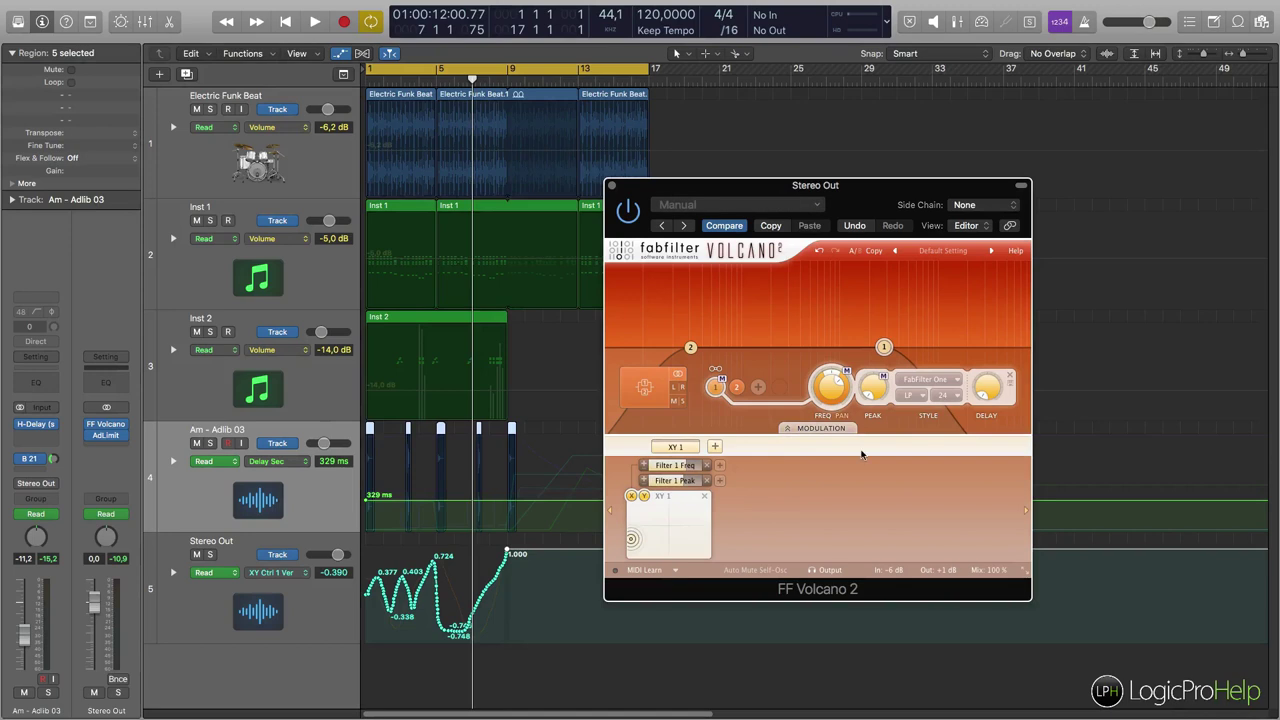
Step: Move the plug-in window partly over the tracks, and collapse and re-expand its modulation section
mouse_move(861, 454)
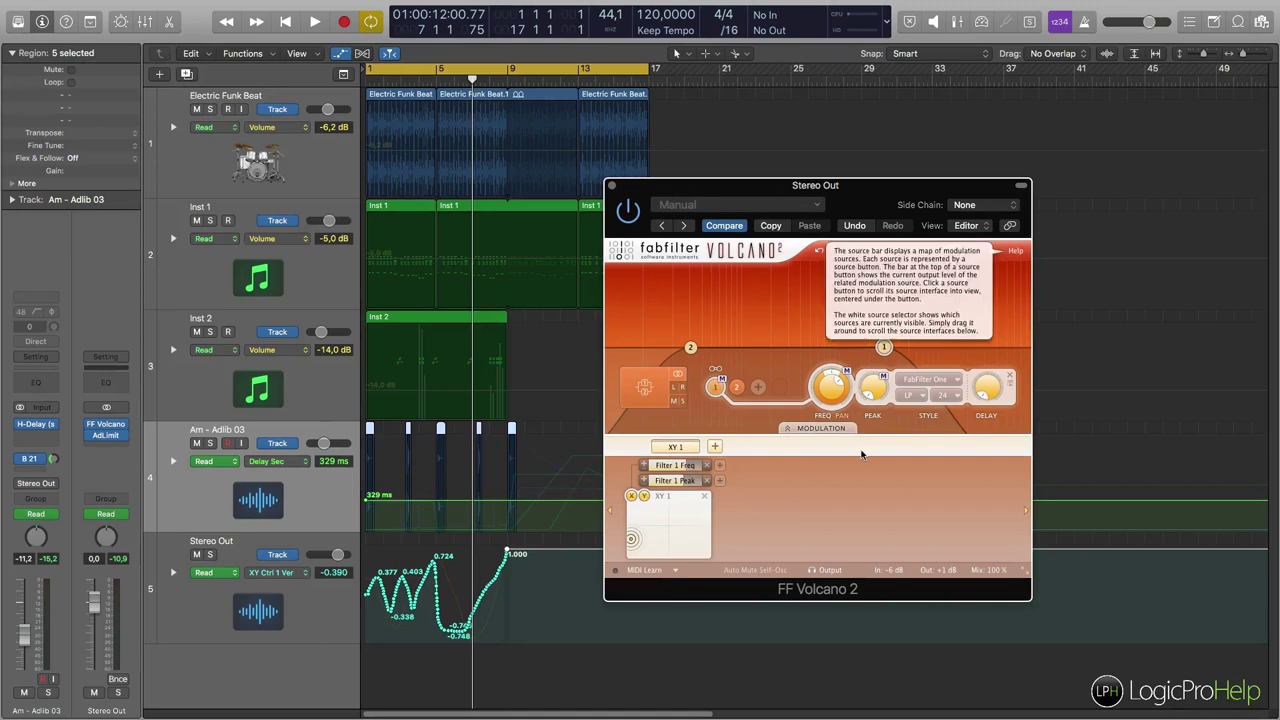
left_click_drag(850, 190, 717, 196)
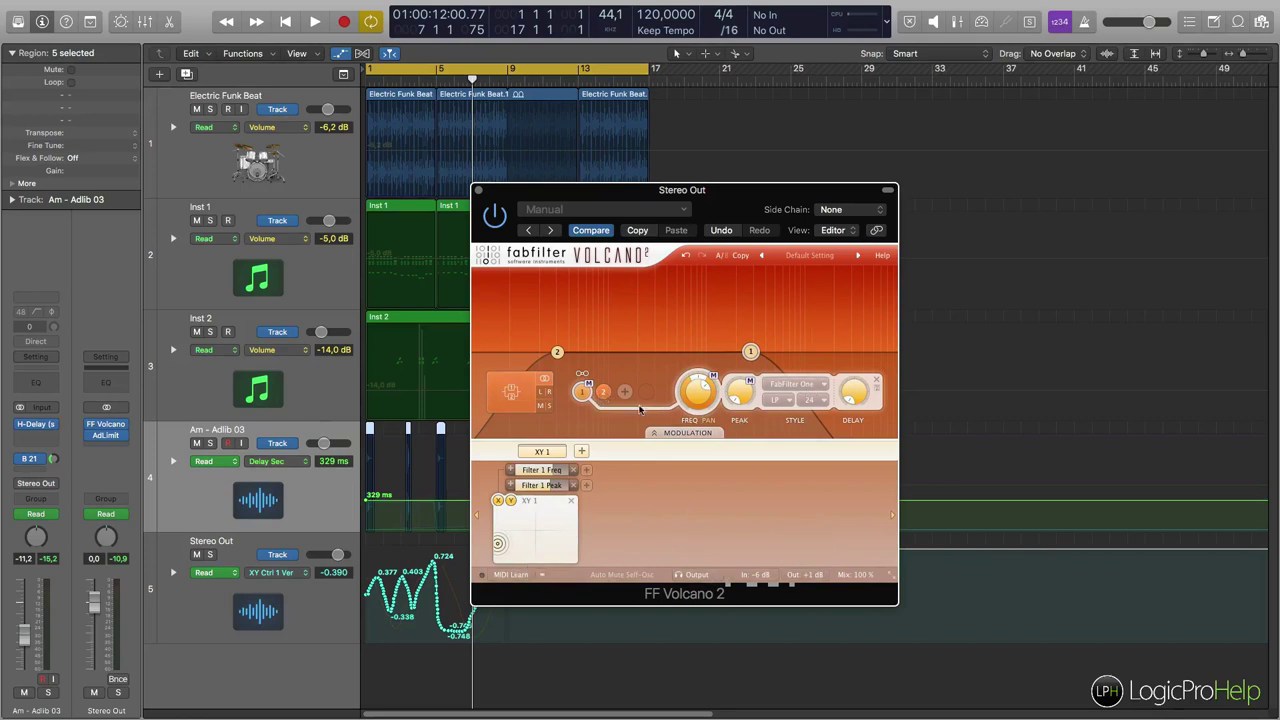
left_click(685, 433)
left_click(685, 433)
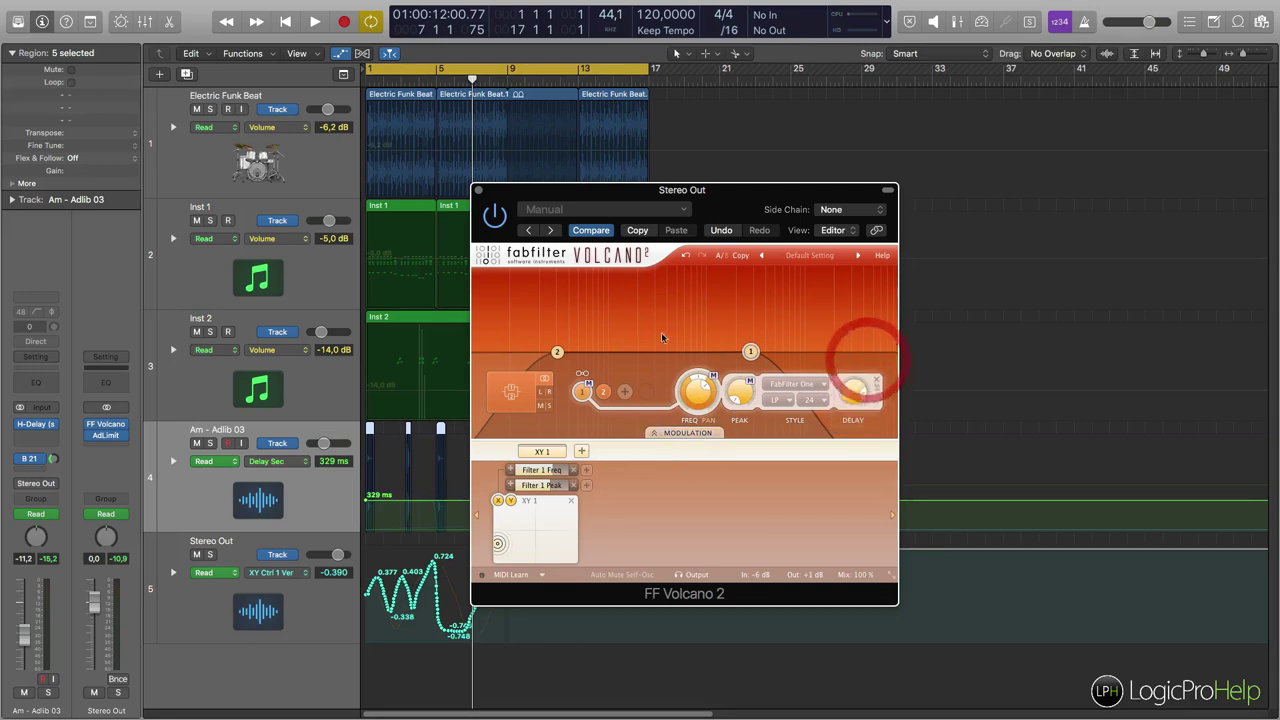
Step: Record filter 2's delay changes as automation on the Stereo Out track in Latch mode, and return the track to Read mode
left_click(557, 352)
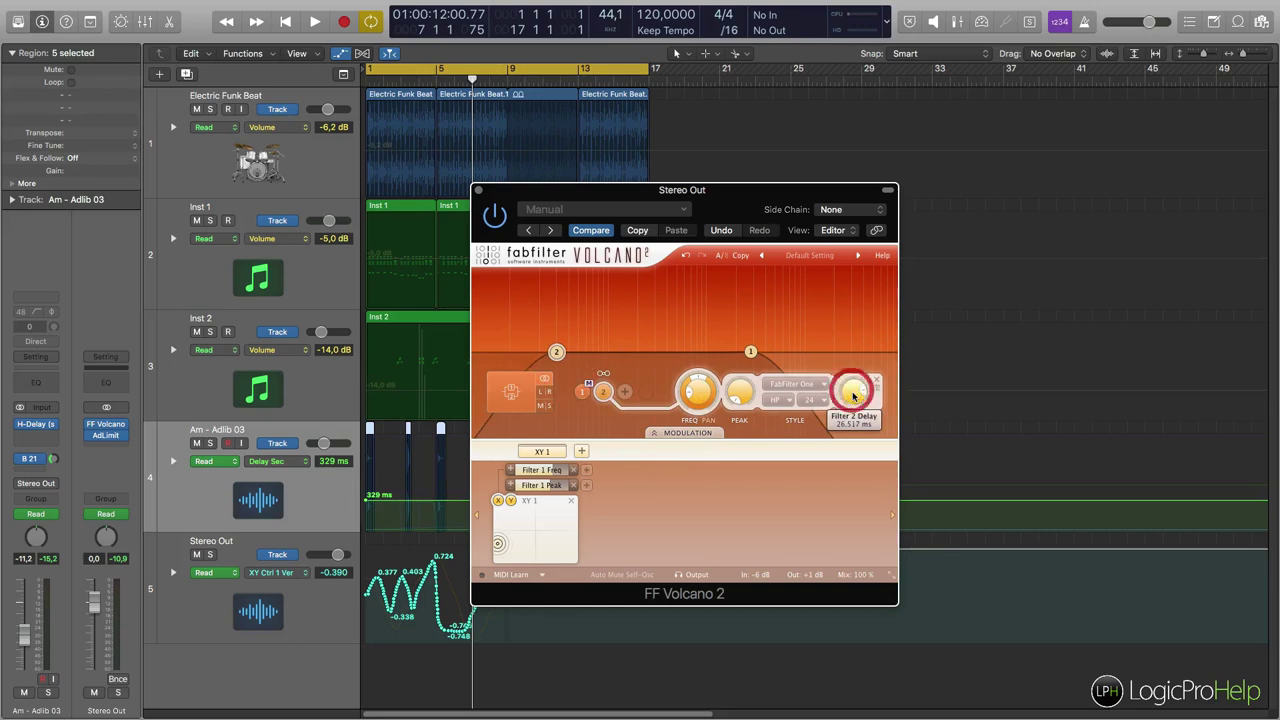
left_click(337, 604)
left_click(230, 574)
left_click(226, 590)
key("space")
mouse_move(863, 392)
left_mouse_down()
mouse_move(862, 418)
mouse_move(866, 393)
mouse_move(850, 392)
mouse_move(870, 392)
mouse_move(856, 389)
left_mouse_up()
key("space")
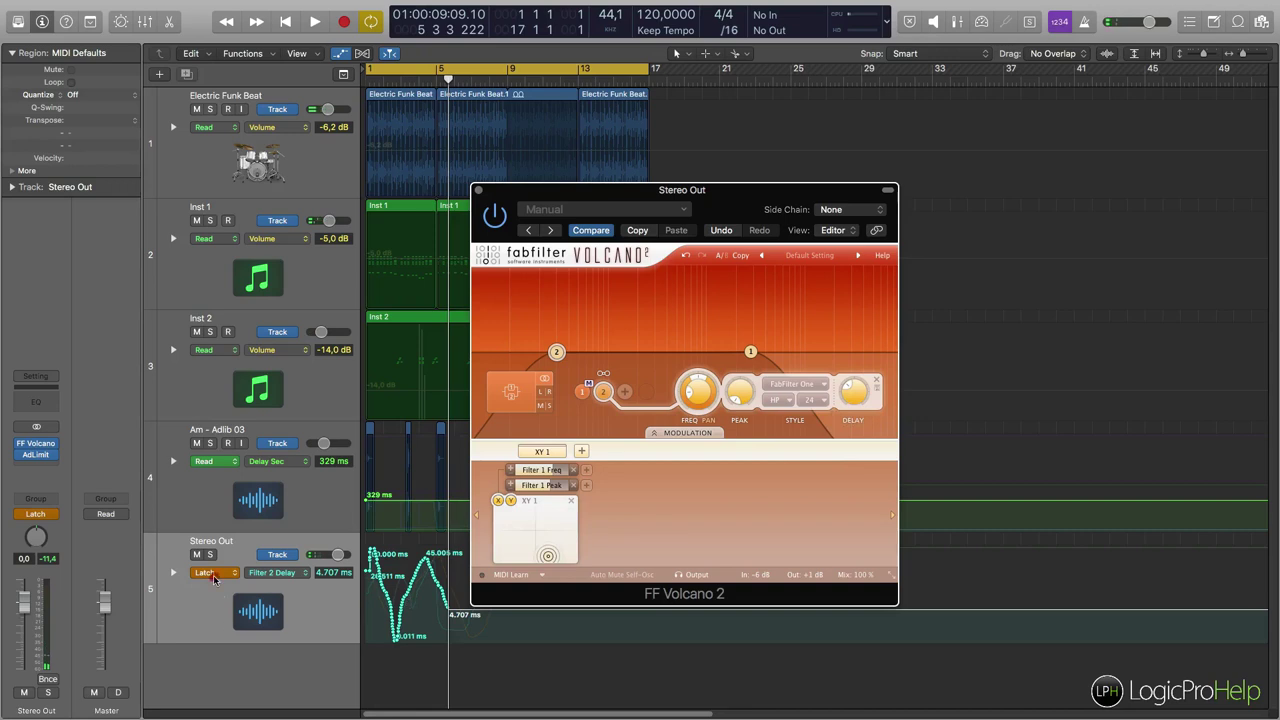
left_click(213, 578)
left_click(202, 549)
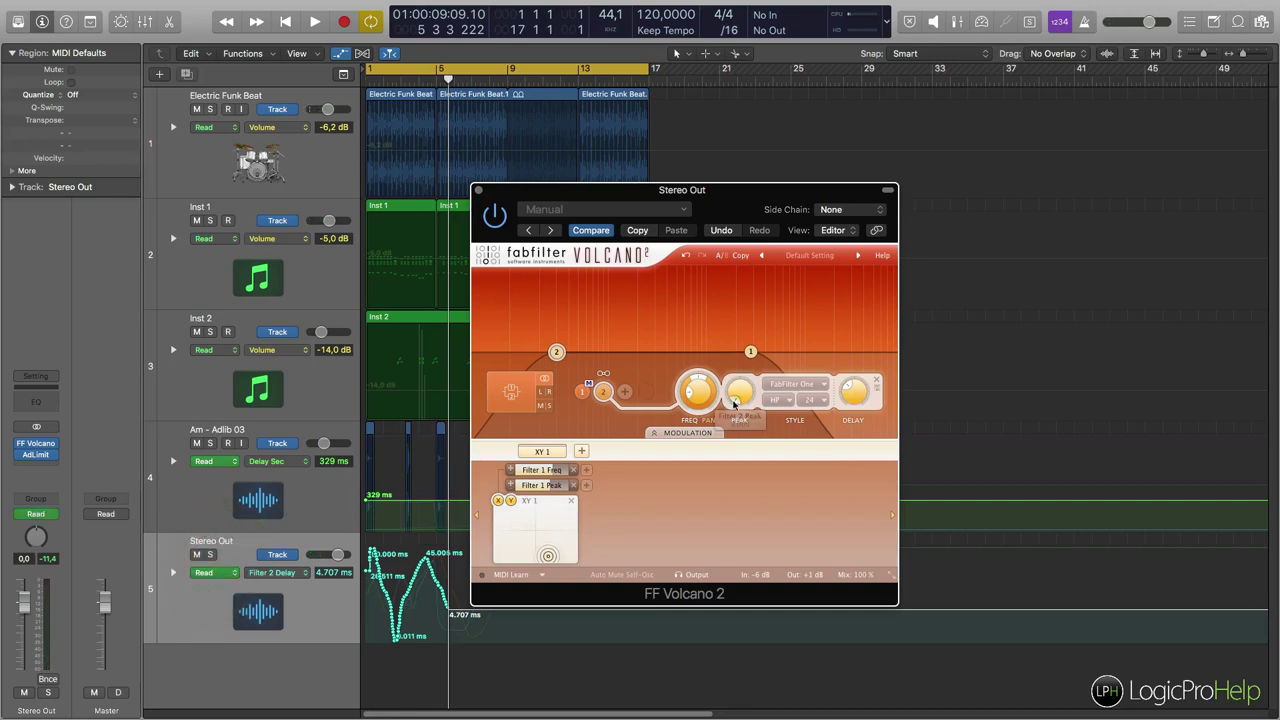
Step: Play back the recorded delay automation while moving filter 2 to a low frequency with a slight peak
key("space")
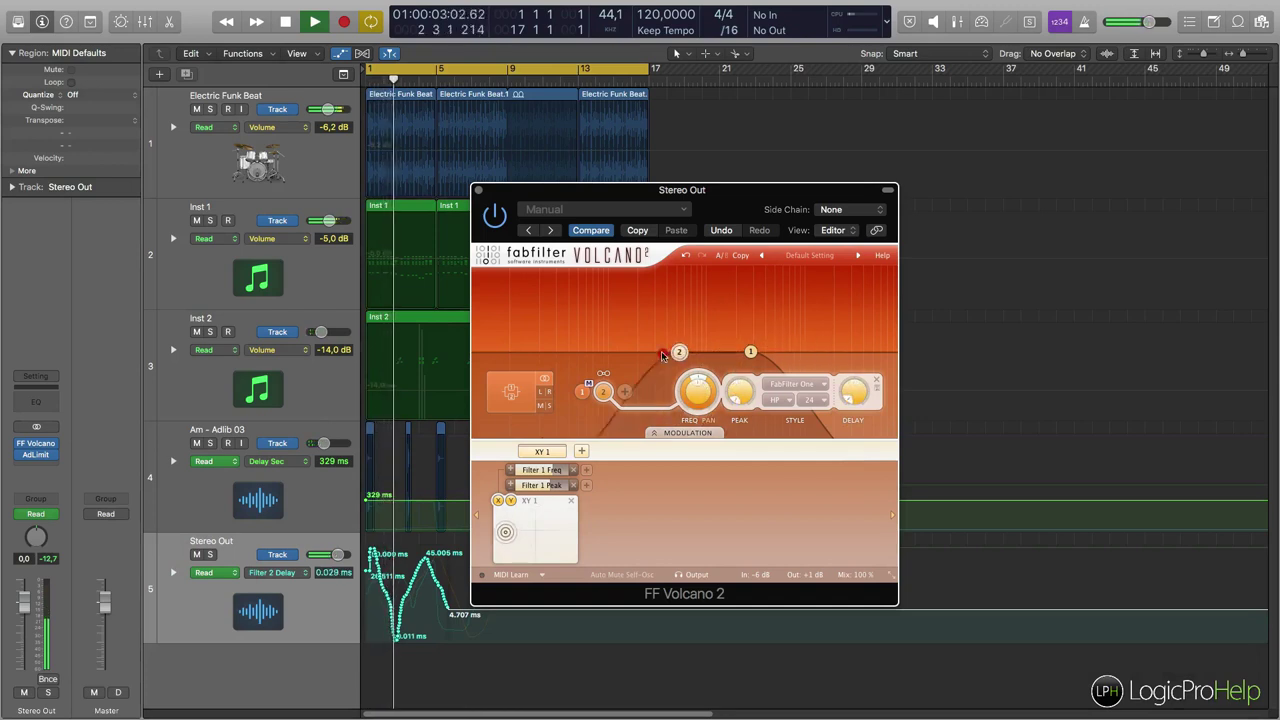
key("space")
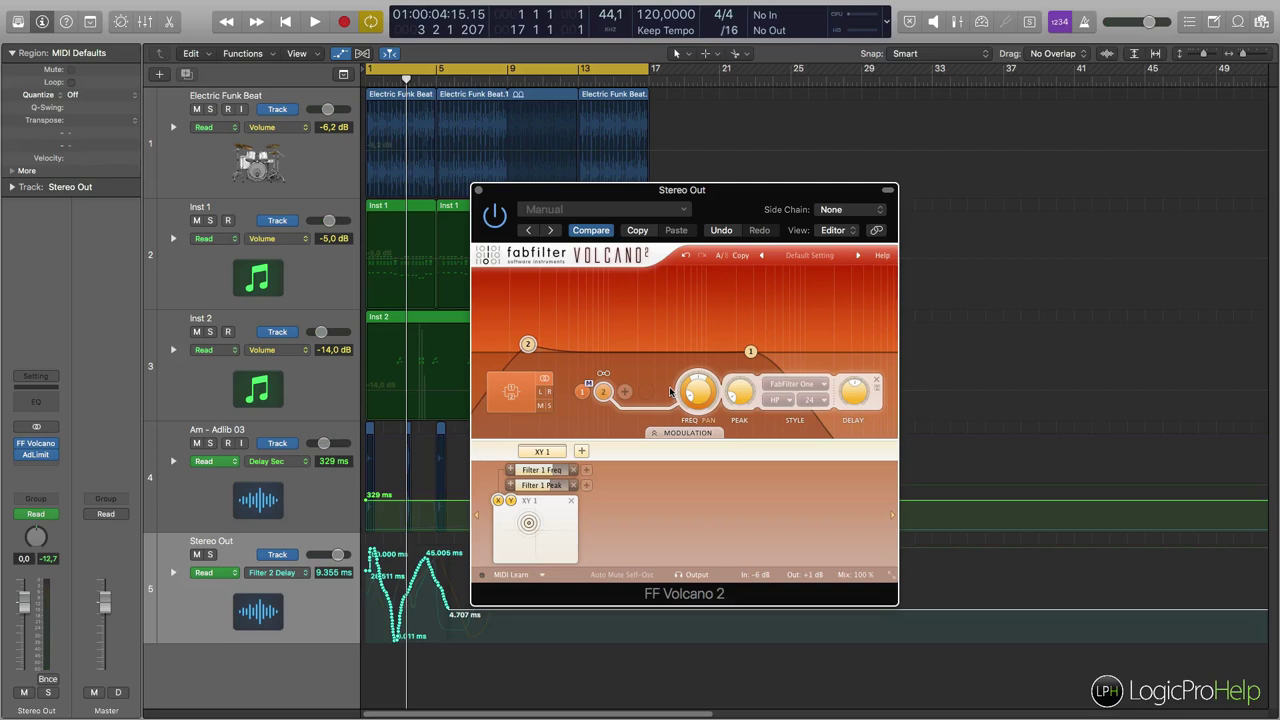
Step: Try left/right and mid/side channel routing for the two filters, and return to stereo routing
left_click(539, 393)
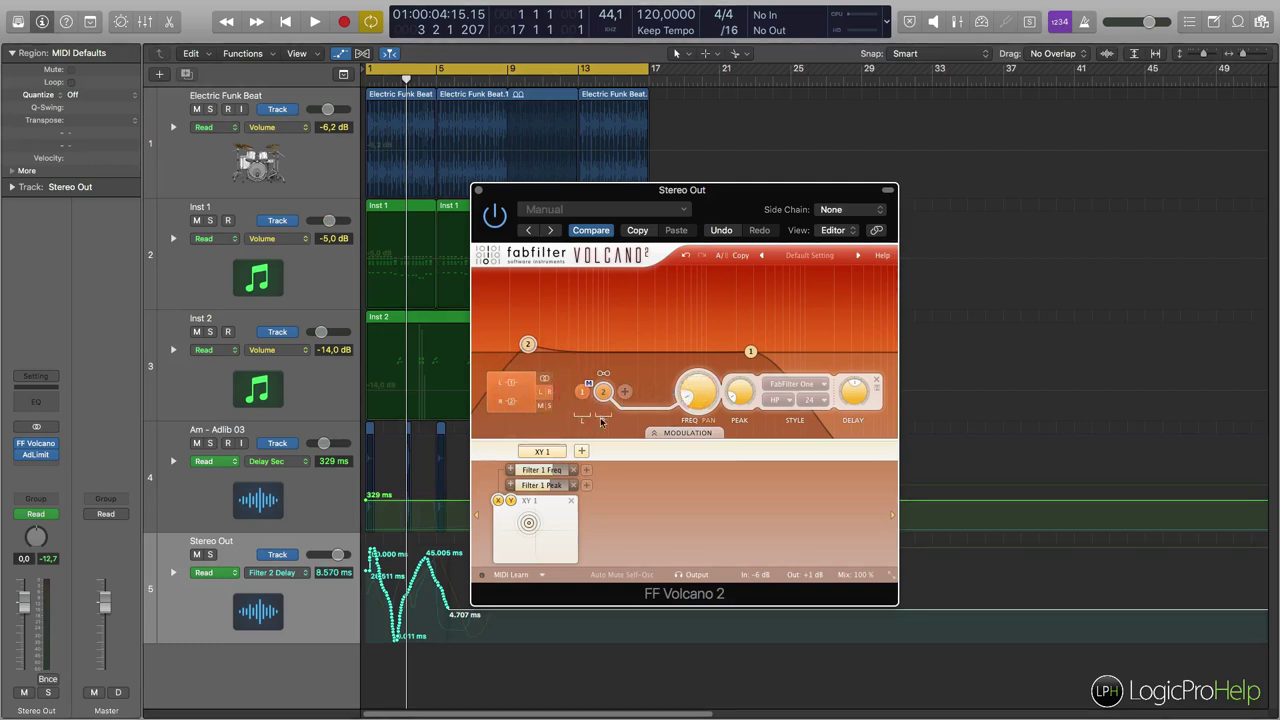
left_click(545, 406)
left_click(541, 393)
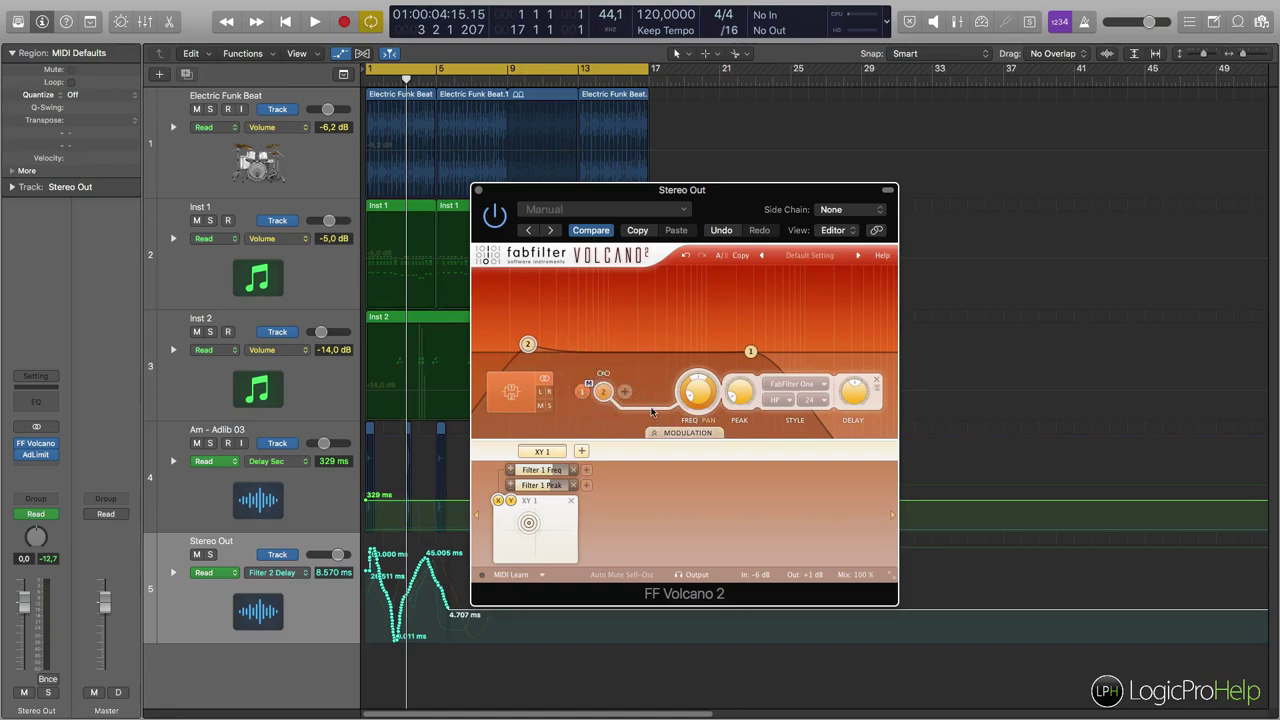
left_click(706, 434)
left_click(706, 434)
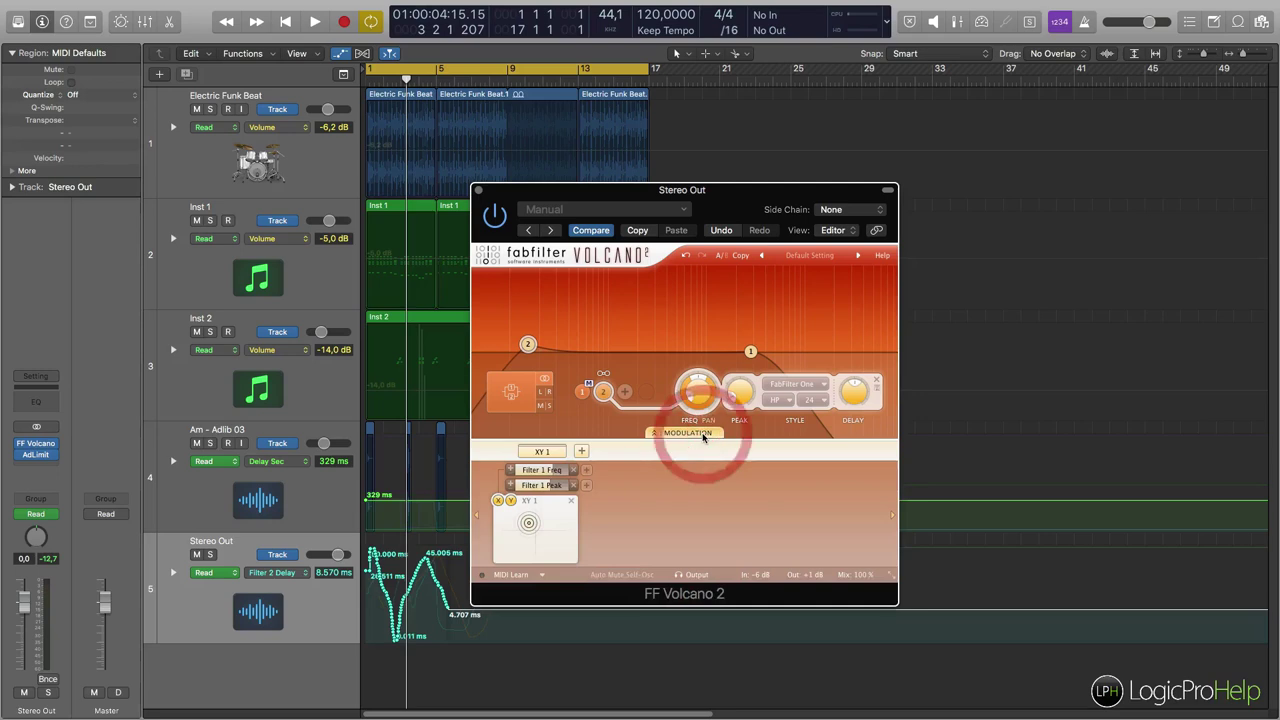
Step: Add filters 3 and 4, spread them across the spectrum with strong peaks, and raise filter 1's peak
left_click(626, 393)
left_click(645, 393)
left_click_drag(498, 346, 632, 318)
left_click_drag(477, 352, 794, 311)
left_click_drag(751, 352, 738, 321)
left_click_drag(630, 320, 594, 316)
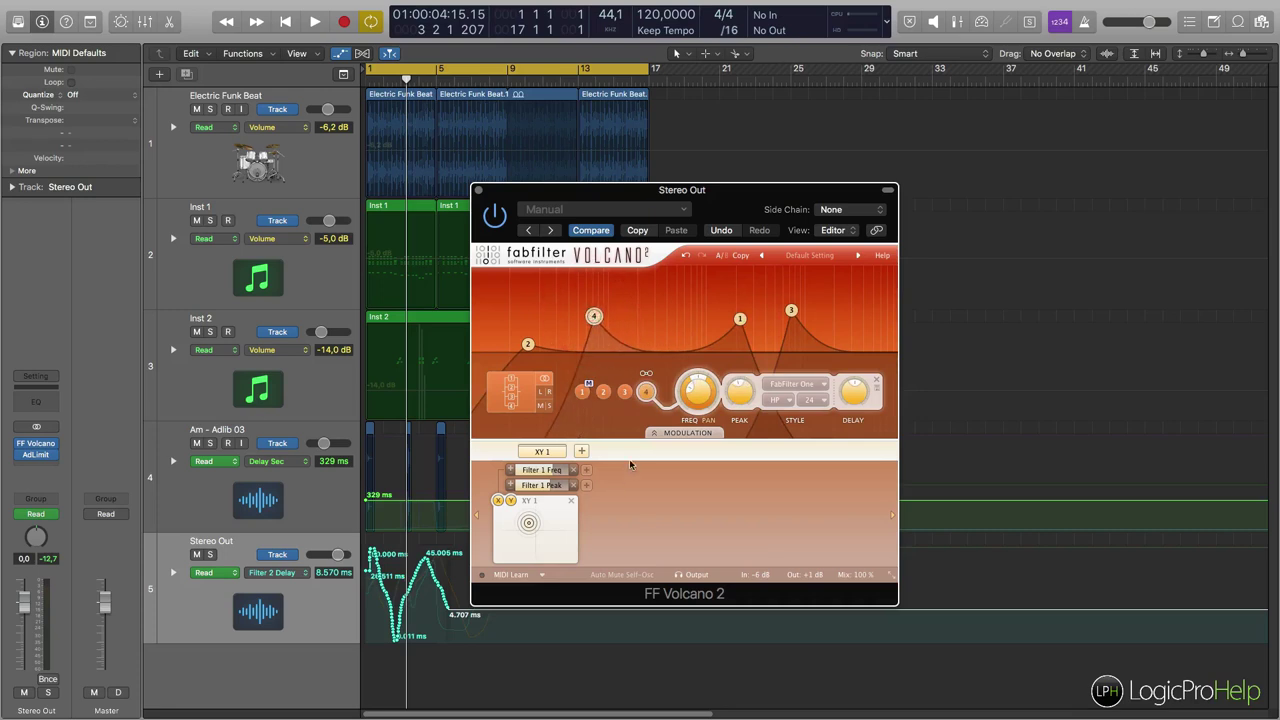
Step: Add an envelope generator as a new modulation source and assign it to filter 3's frequency
left_click(675, 434)
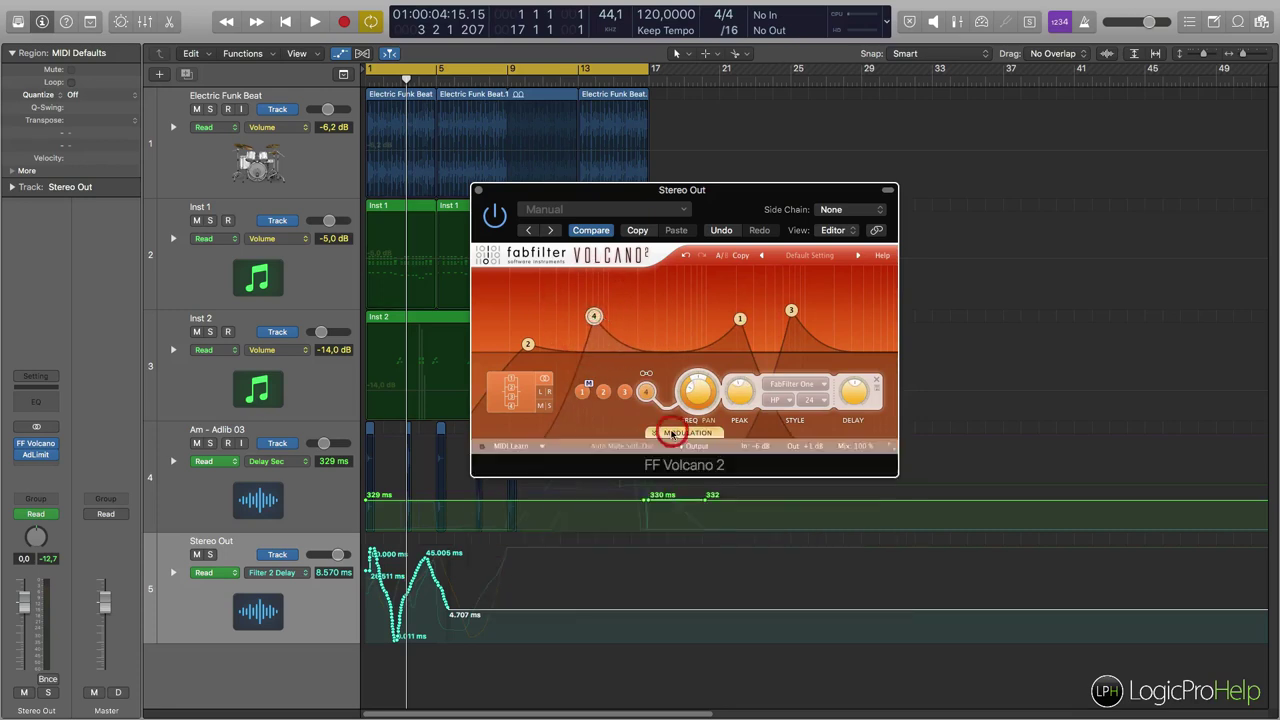
left_click(672, 434)
left_click(582, 451)
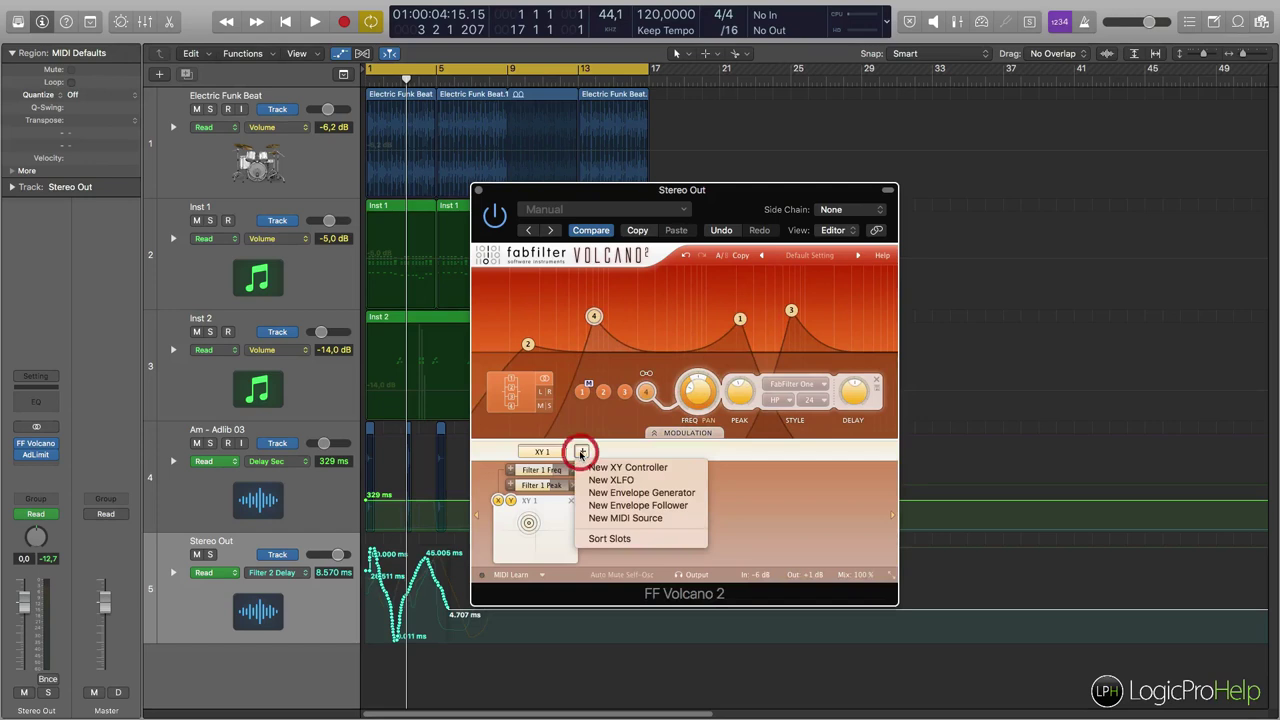
left_click(630, 492)
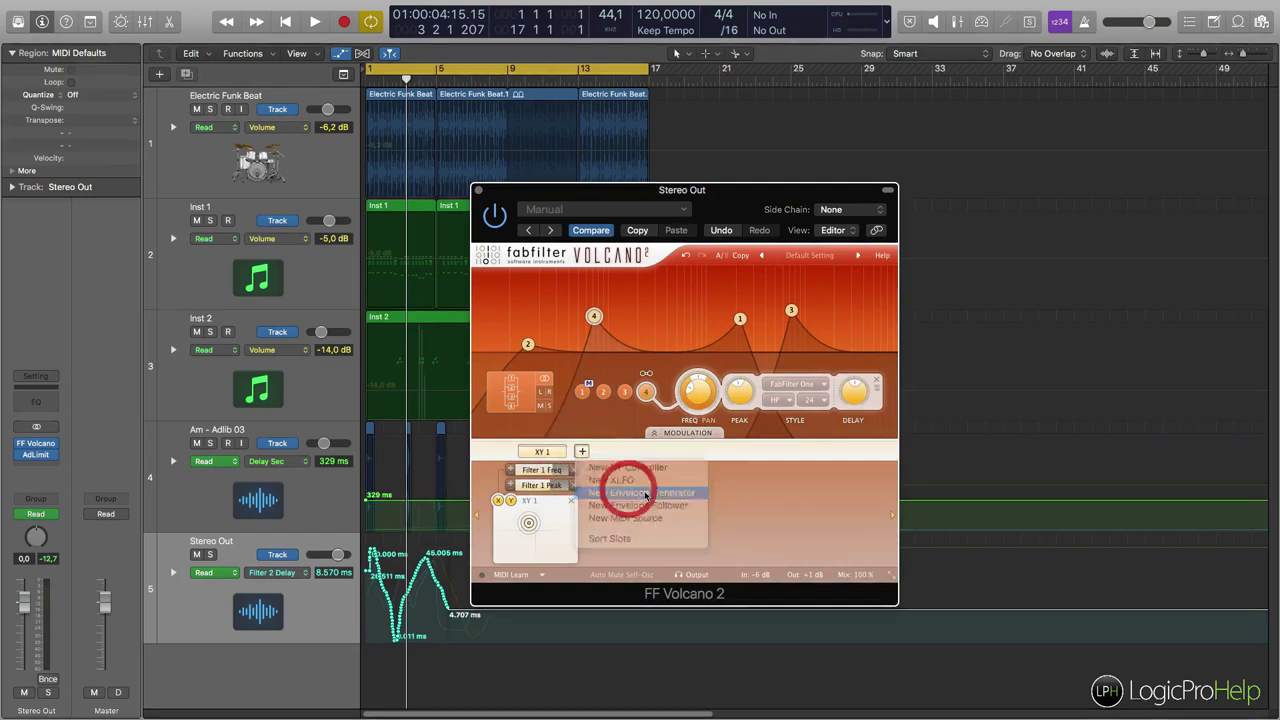
left_click_drag(605, 500, 696, 392)
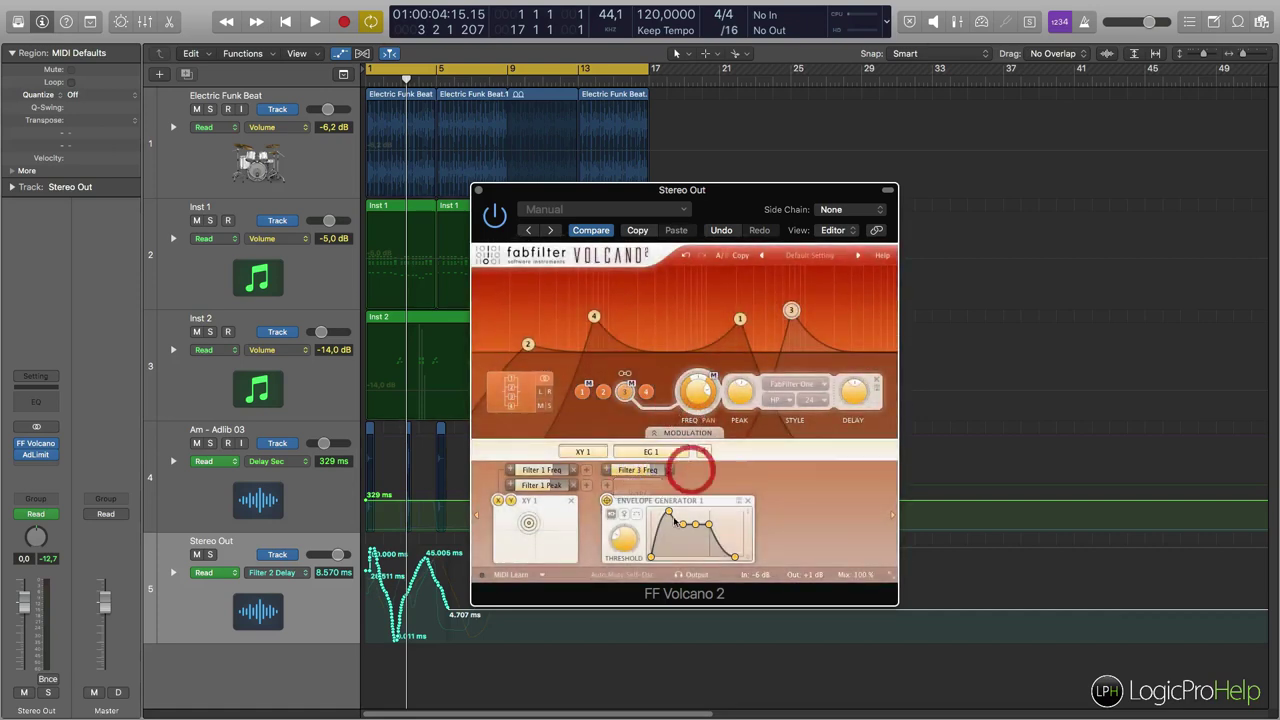
Step: Lengthen the attack of Envelope Generator 1 slightly and play back the modulated filters
left_click_drag(670, 511, 677, 508)
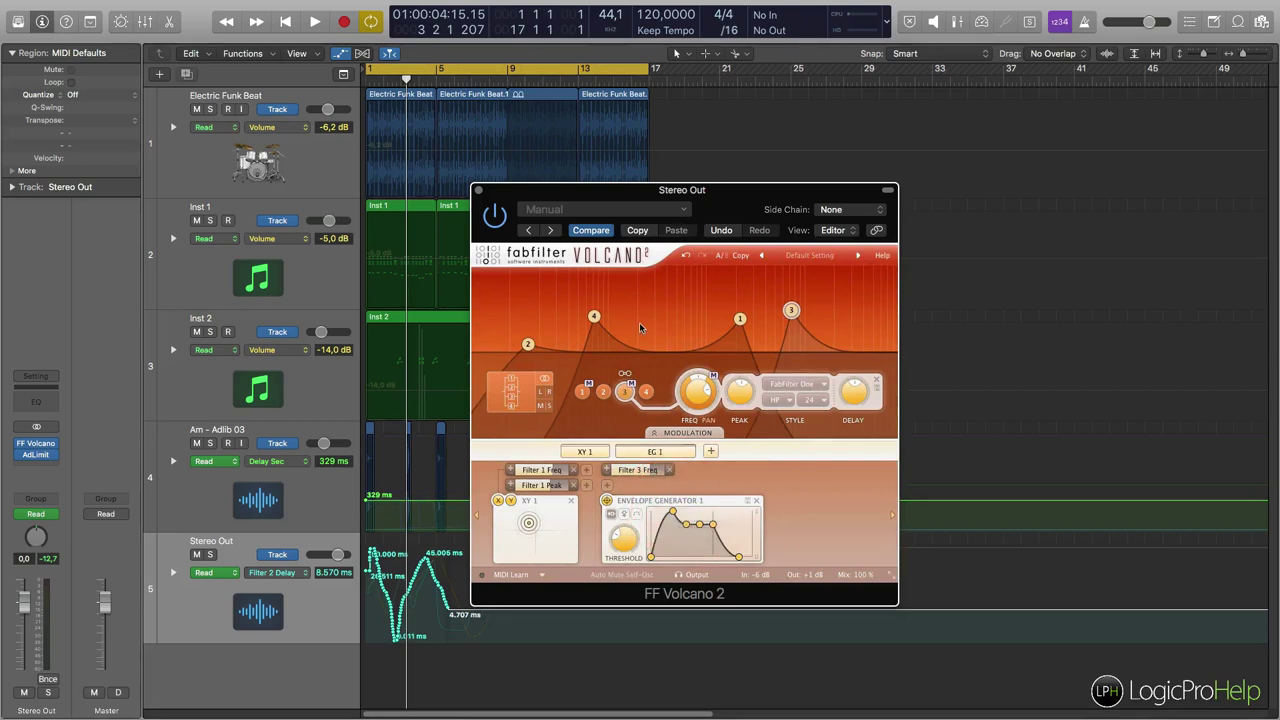
key("space")
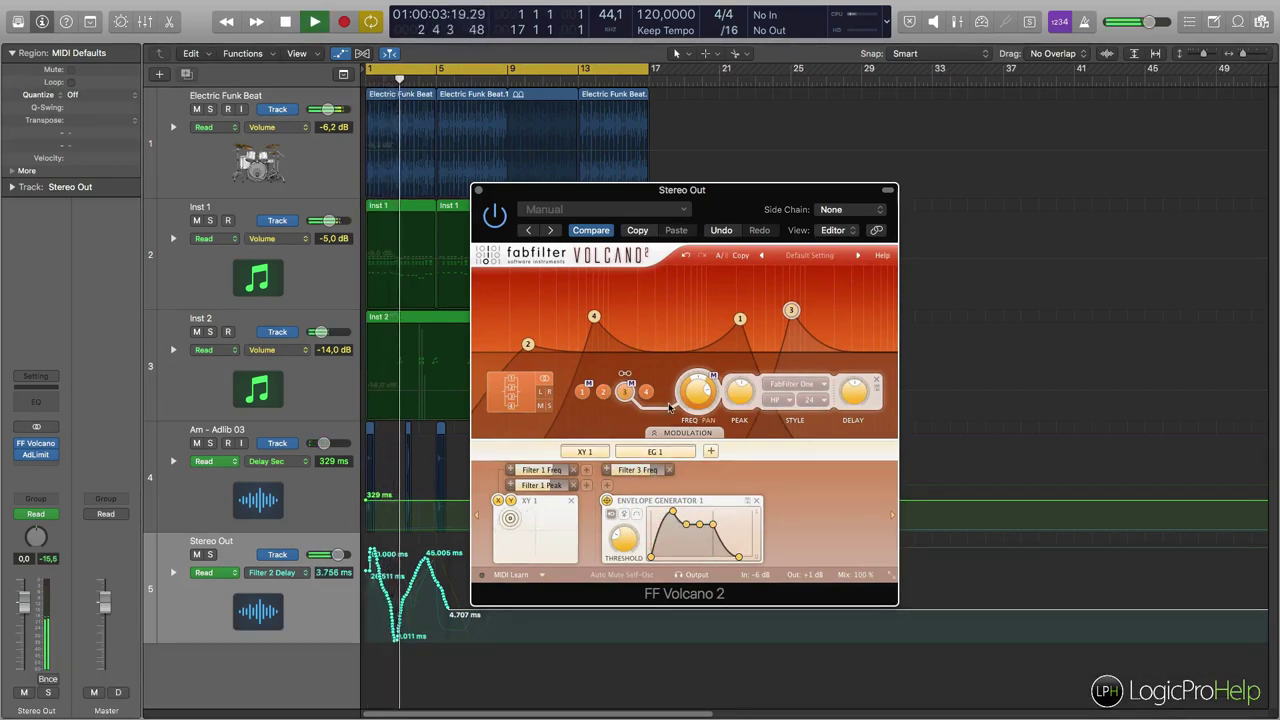
Step: Stop playback, then move filter 4 higher in frequency with a lower peak and filter 2 higher with a stronger peak
key("space")
left_click(757, 312)
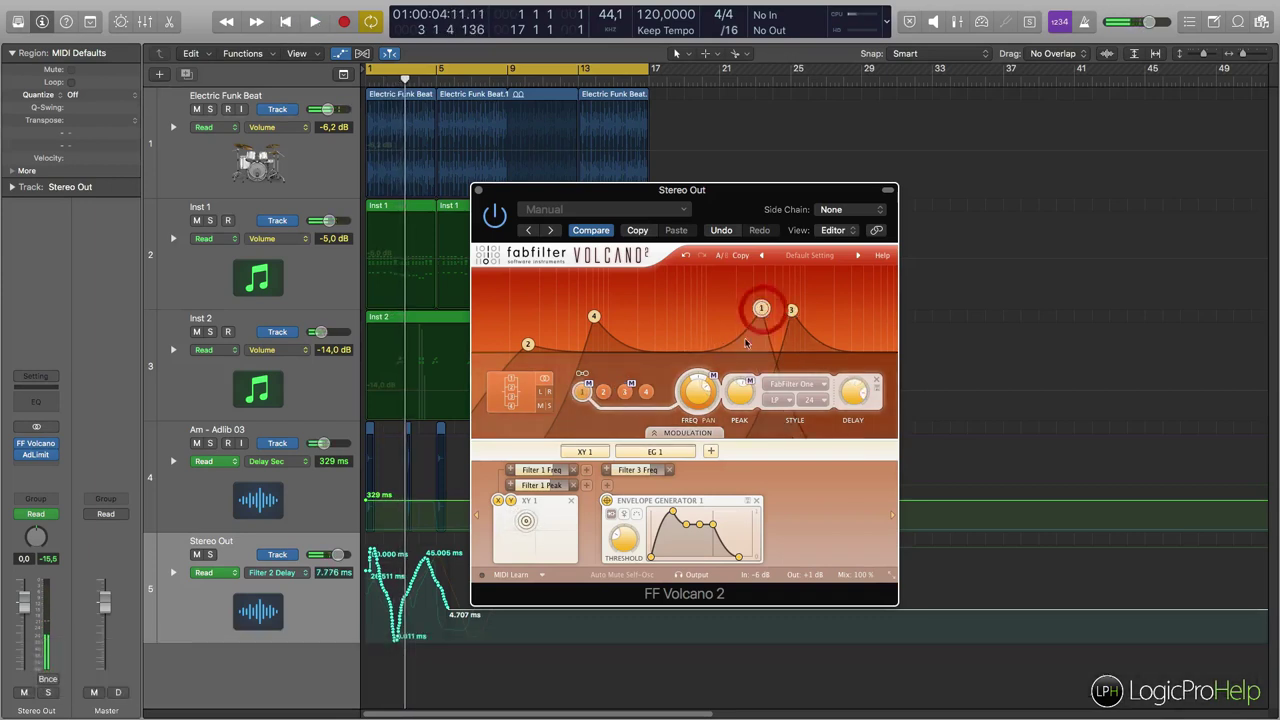
mouse_move(683, 384)
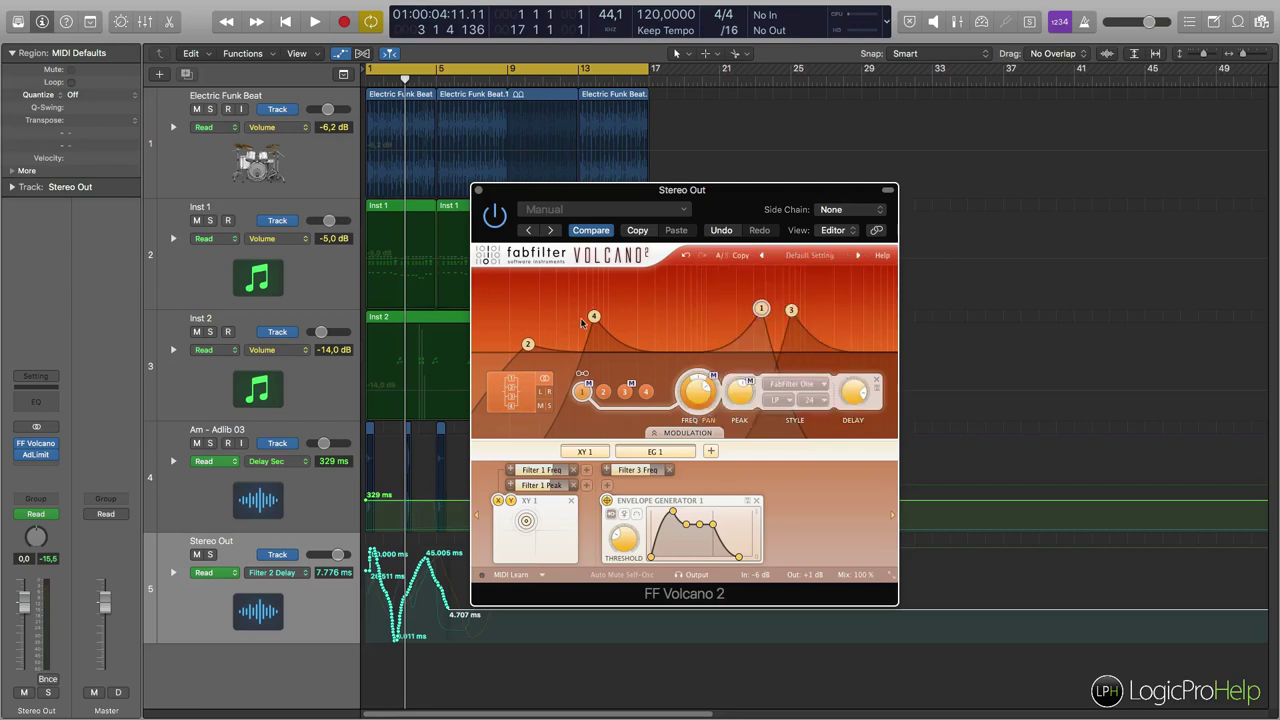
left_click_drag(594, 316, 623, 340)
left_click_drag(528, 344, 566, 330)
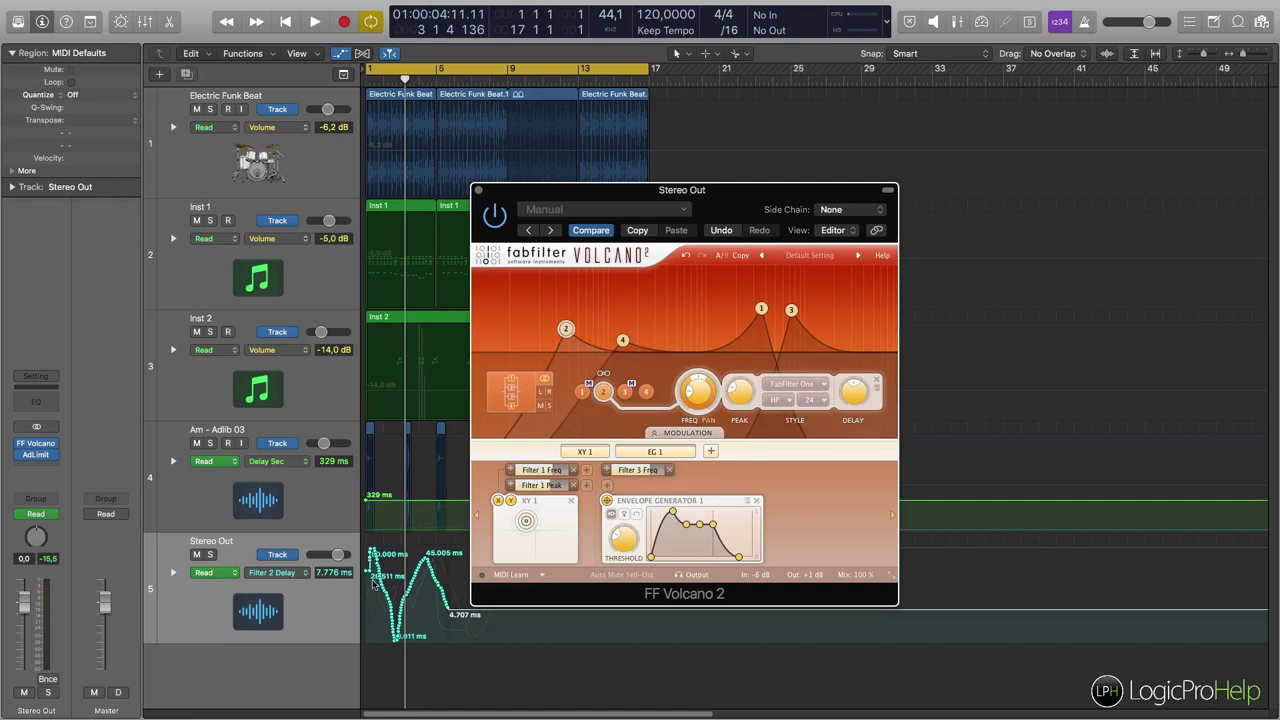
Step: Delete all automation on the Stereo Out track and collapse its automation lanes
left_click(327, 575)
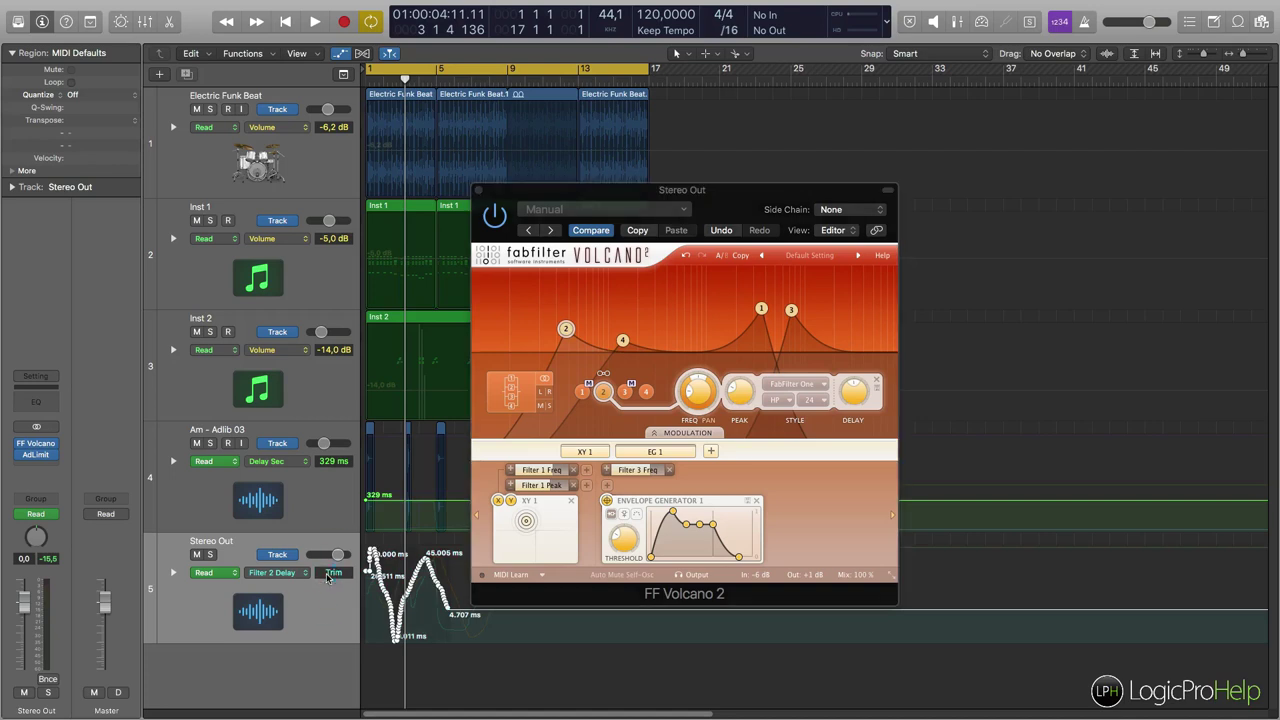
left_click(171, 572)
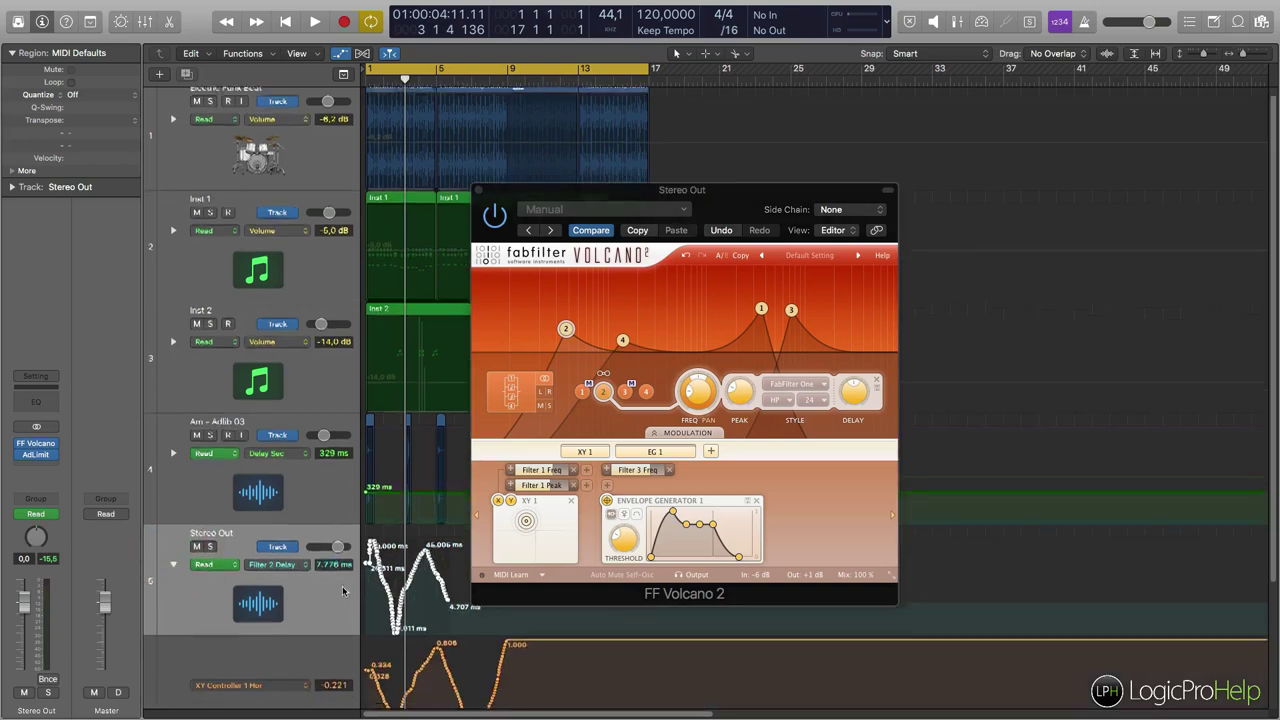
left_click(335, 562)
left_click(192, 586)
left_click(291, 7)
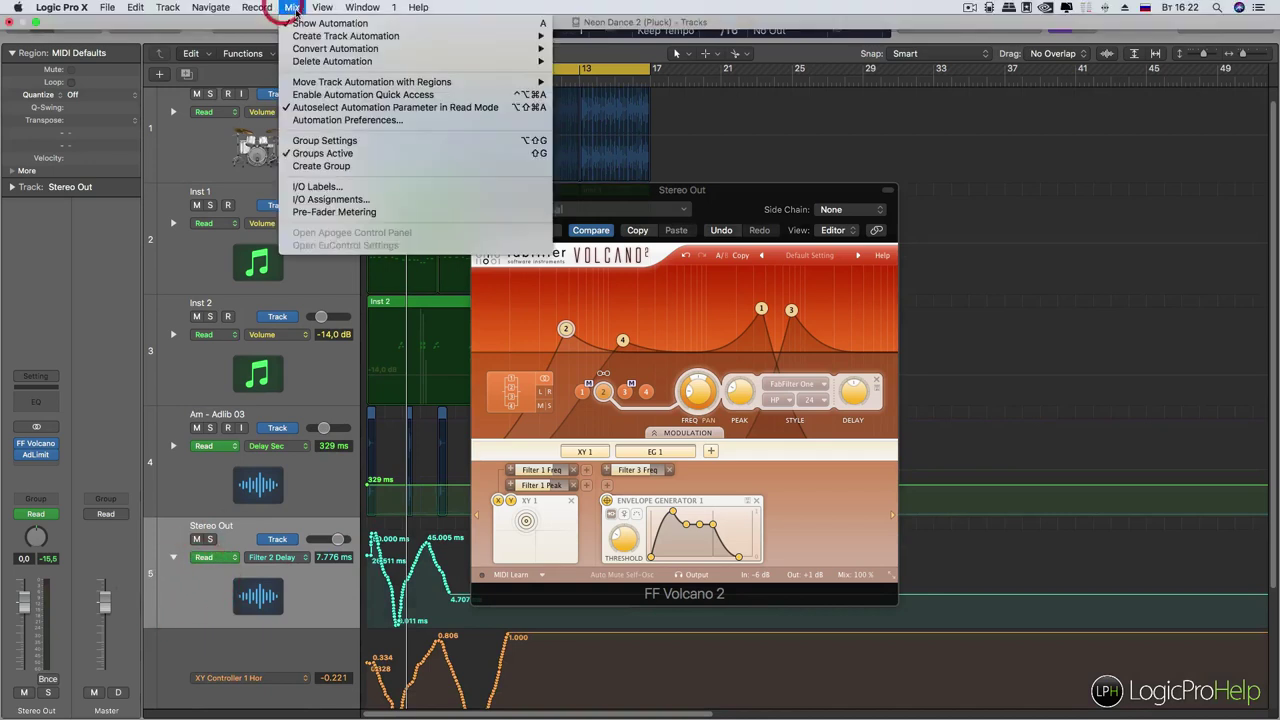
mouse_move(314, 63)
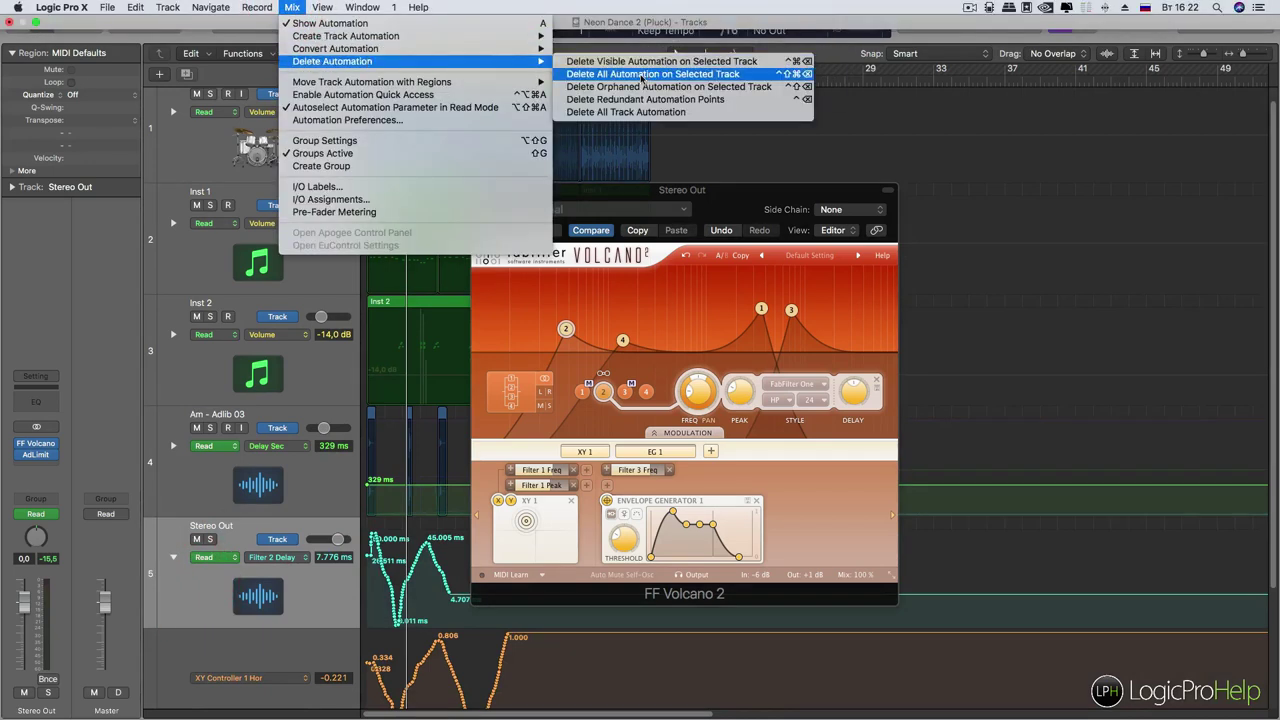
left_click(641, 74)
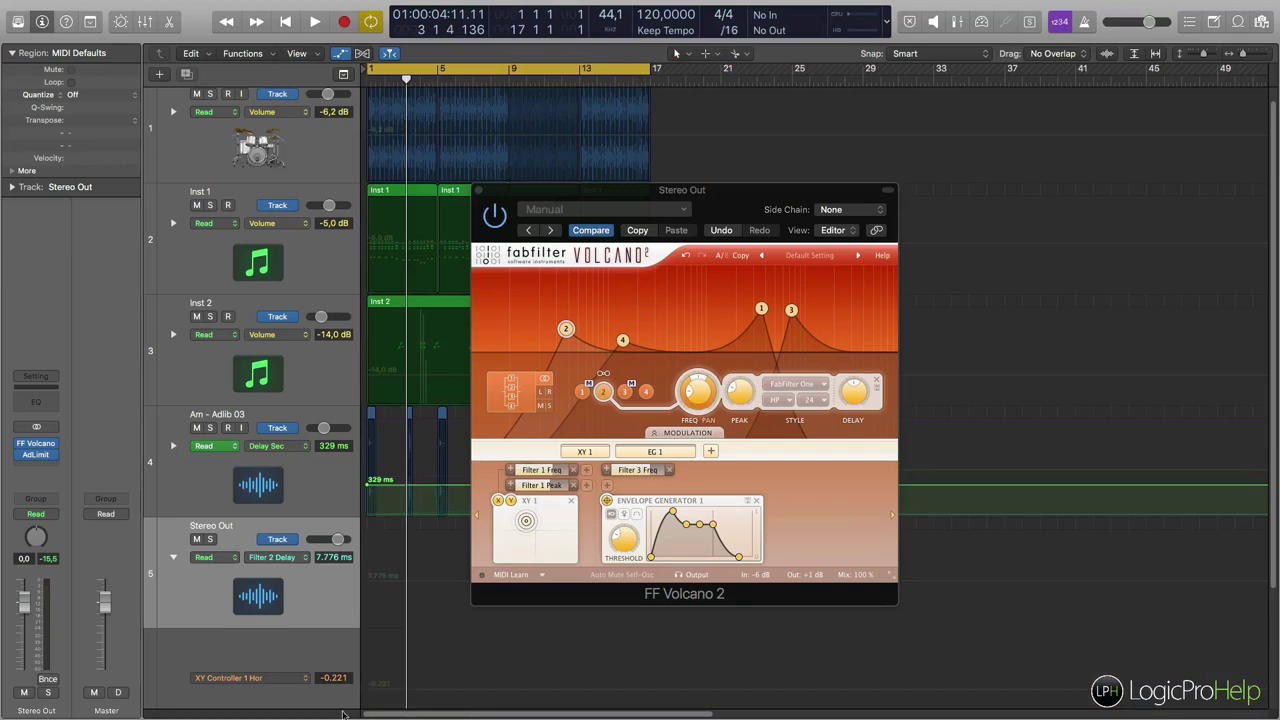
left_click(173, 558)
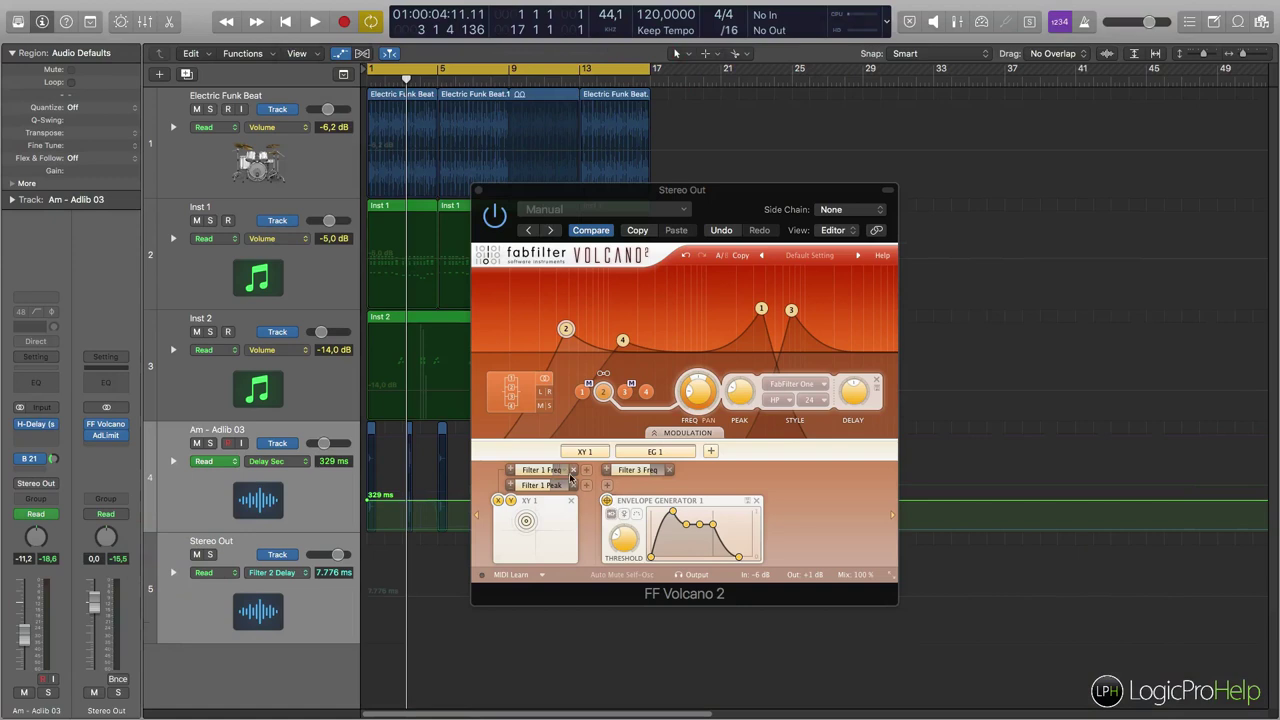
Step: Remove the Filter 1 Freq, Filter 1 Peak and Filter 3 Freq modulation assignments together with the XY 1 and Envelope Generator 1 sources
left_click(586, 455)
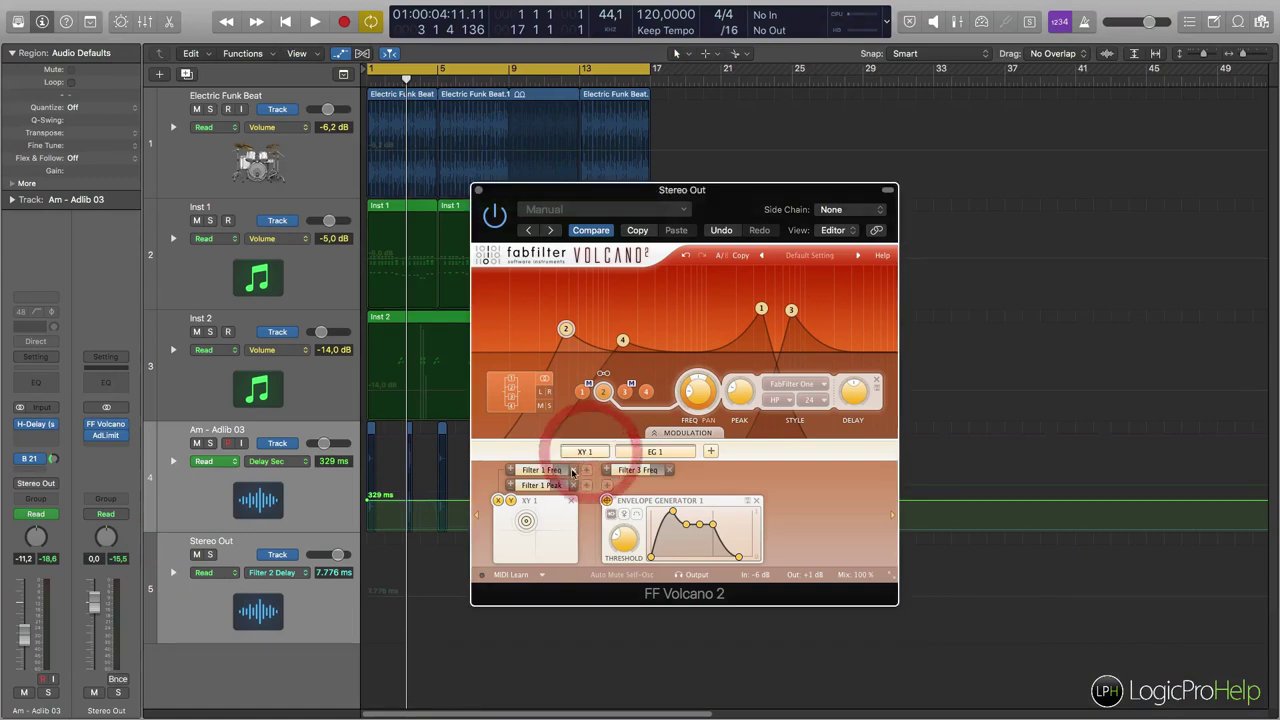
left_click(513, 471)
left_click(564, 470)
left_click(573, 470)
left_click(574, 487)
left_click(657, 469)
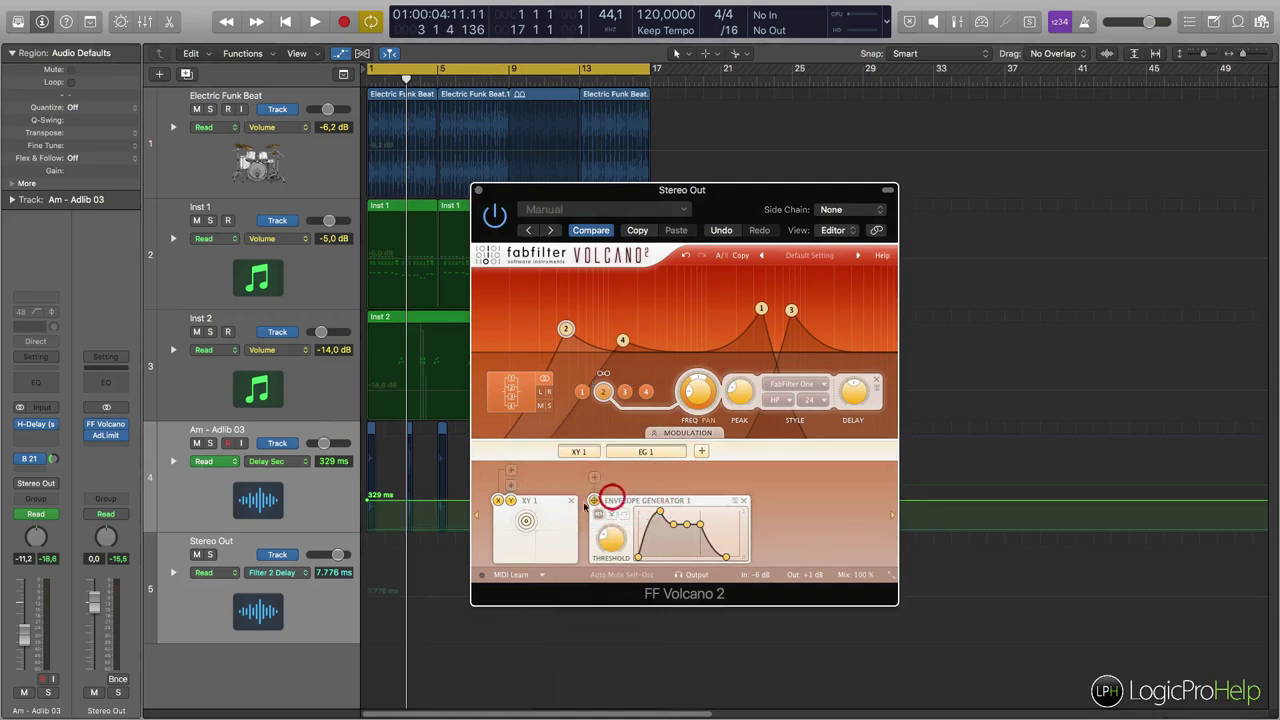
left_click(571, 500)
left_click(647, 501)
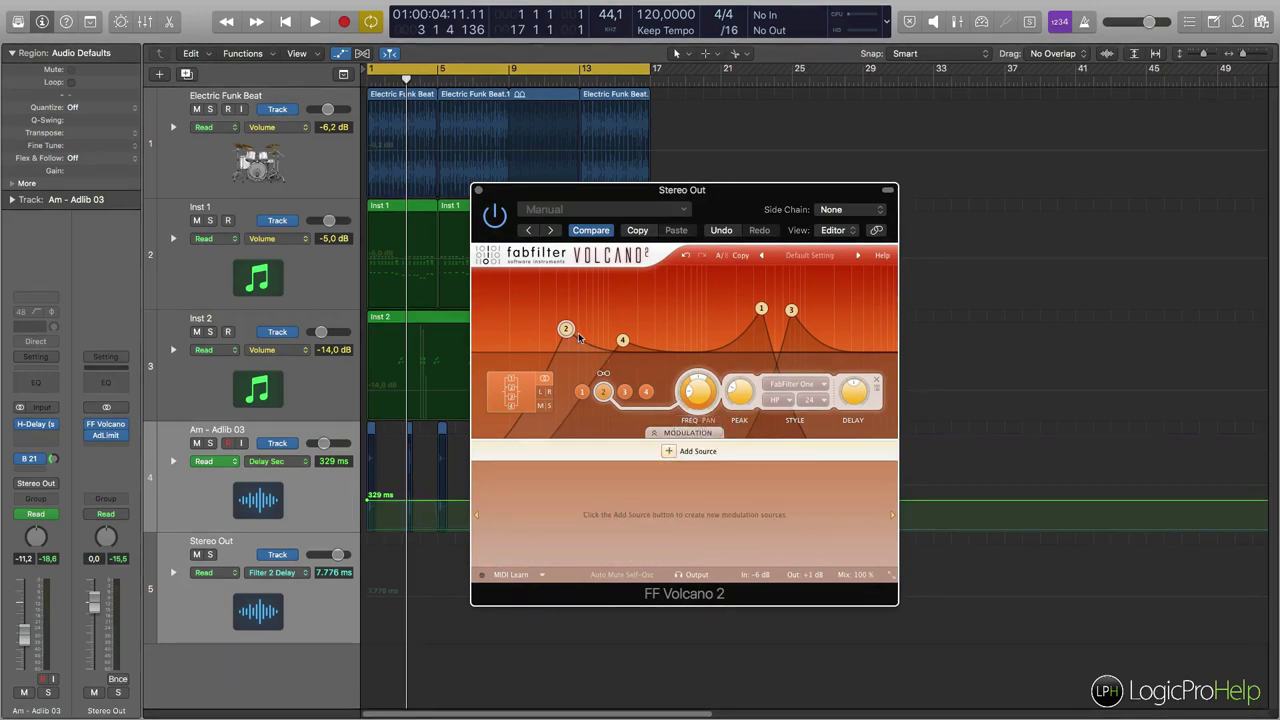
Step: Move filter 1 up in frequency, past filter 3
left_click(581, 391)
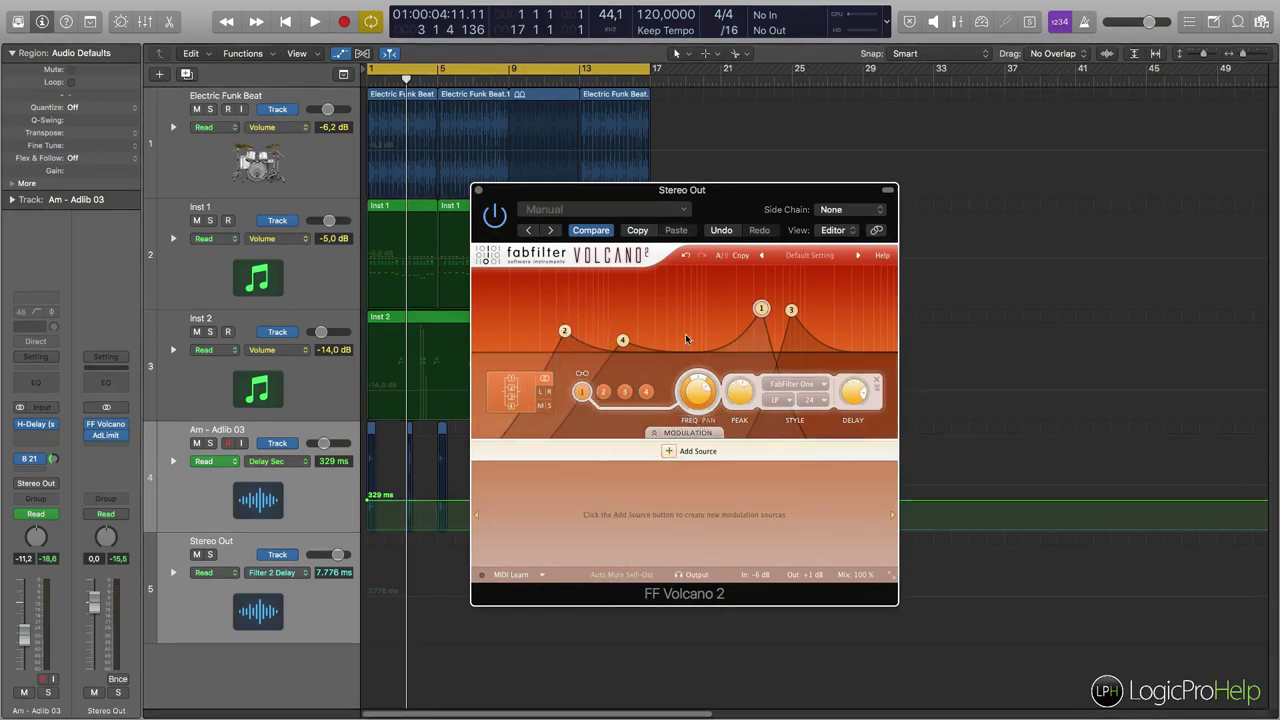
left_click_drag(763, 313, 841, 316)
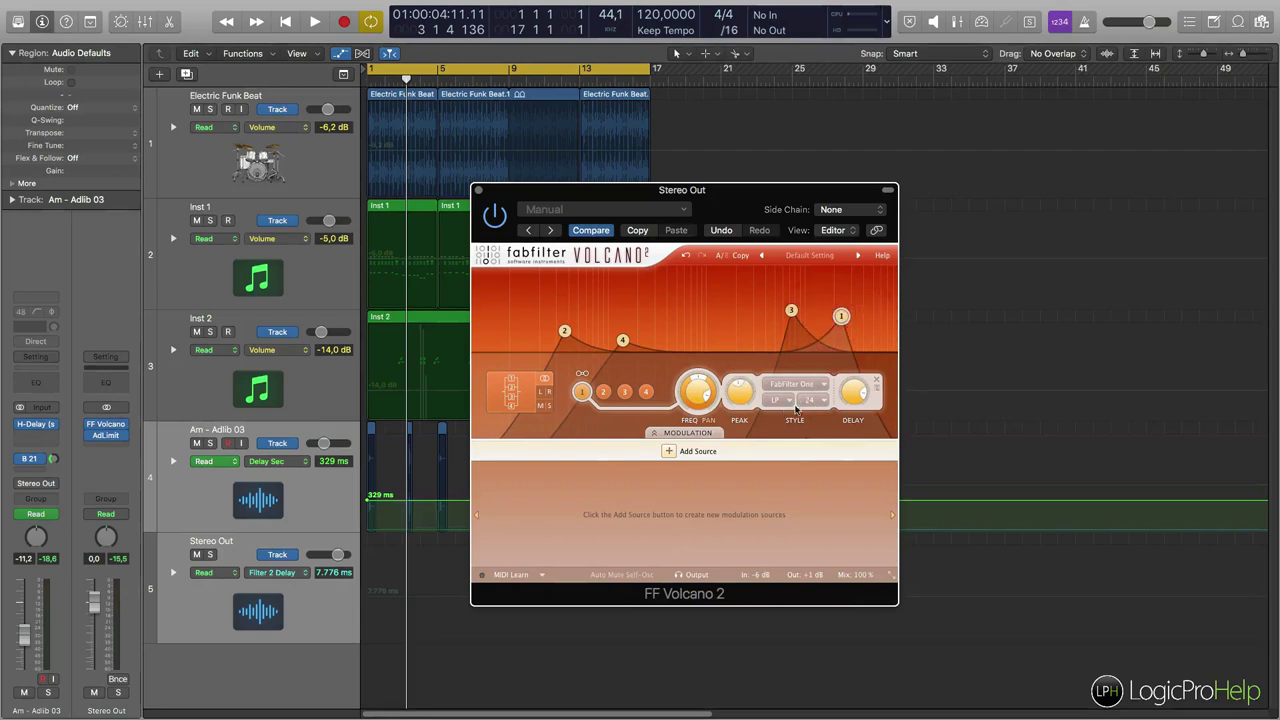
left_click(603, 391)
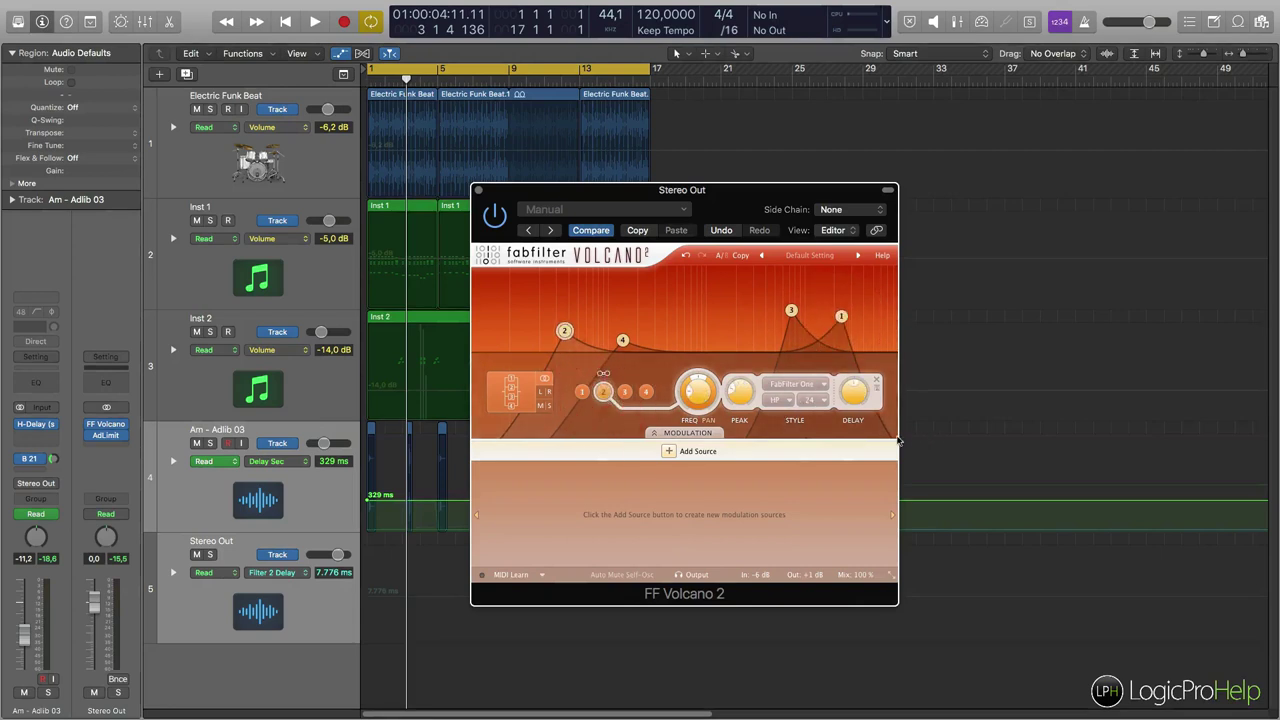
Step: Set filter 3 to the Hard style with a BP response and shift it lower in frequency
left_click(625, 391)
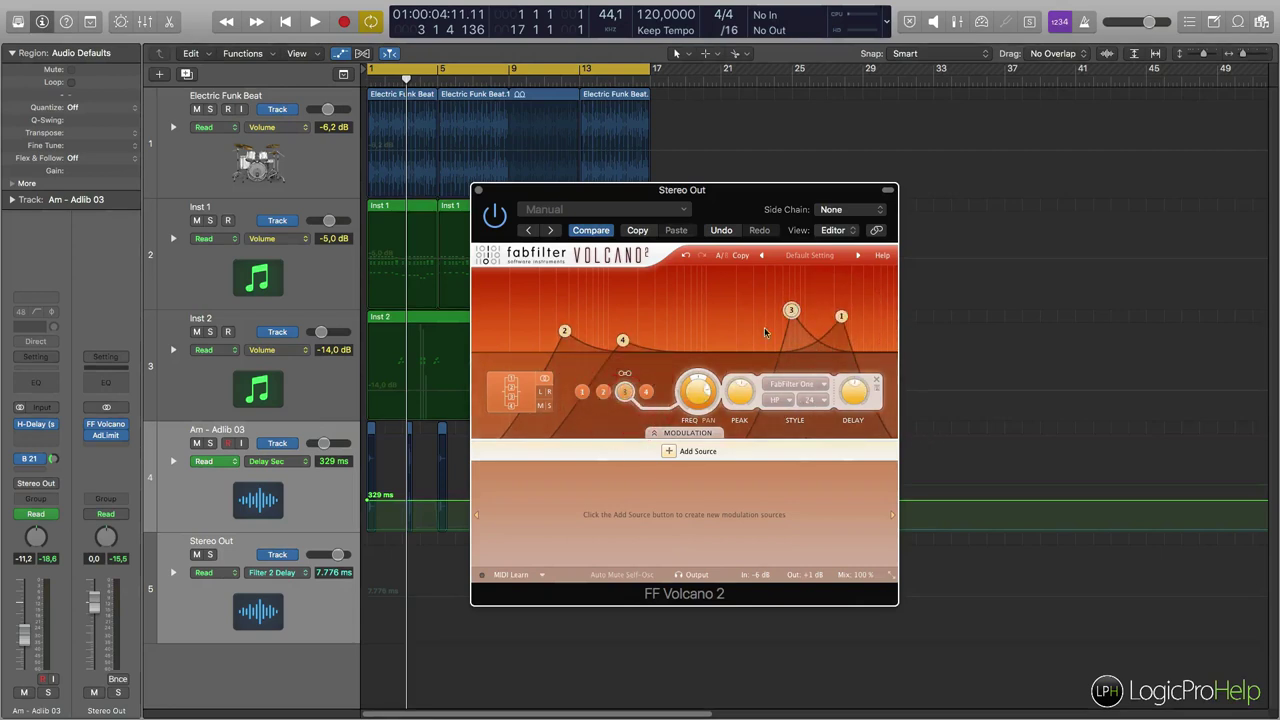
left_click(797, 384)
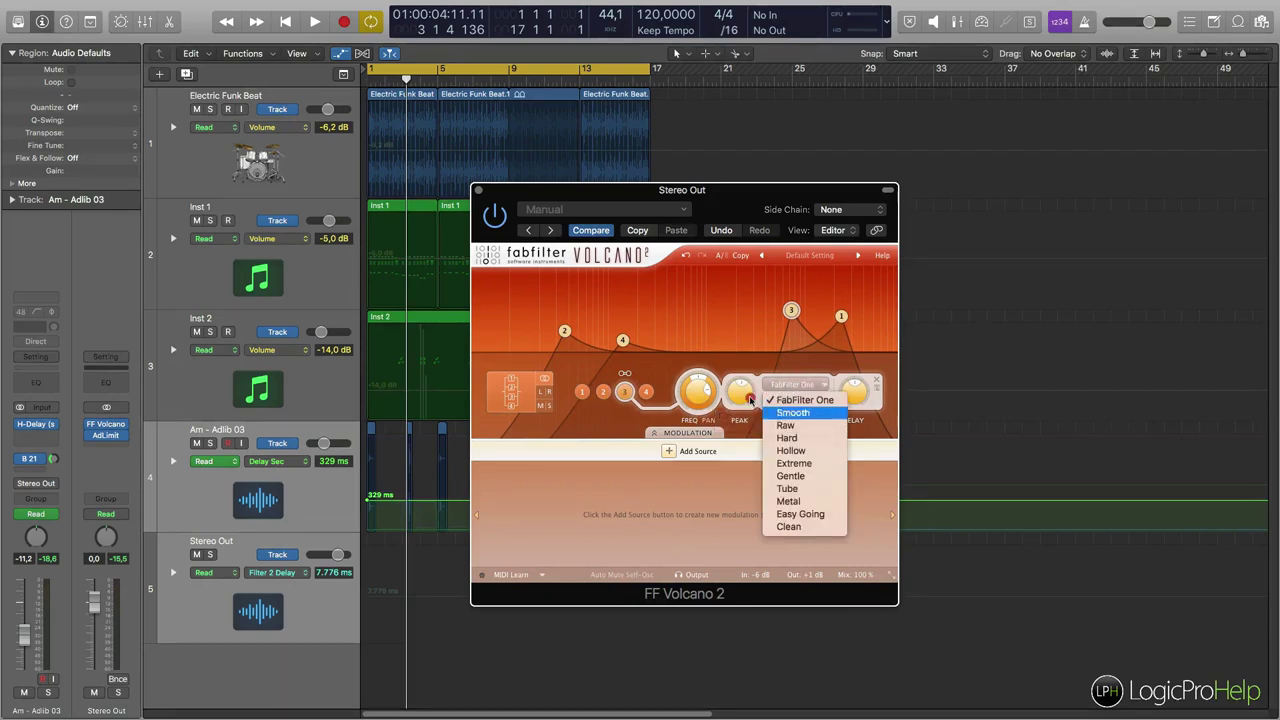
left_click(795, 438)
left_click(782, 401)
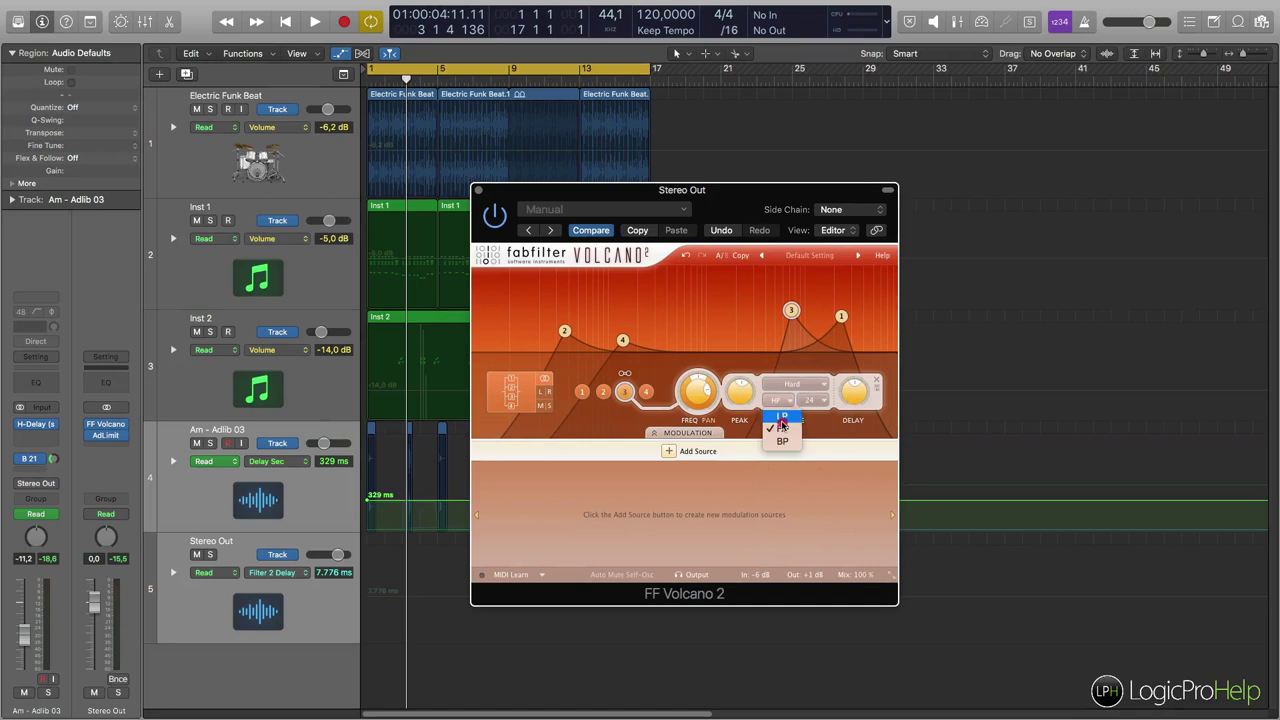
left_click(777, 432)
left_click_drag(784, 312, 746, 311)
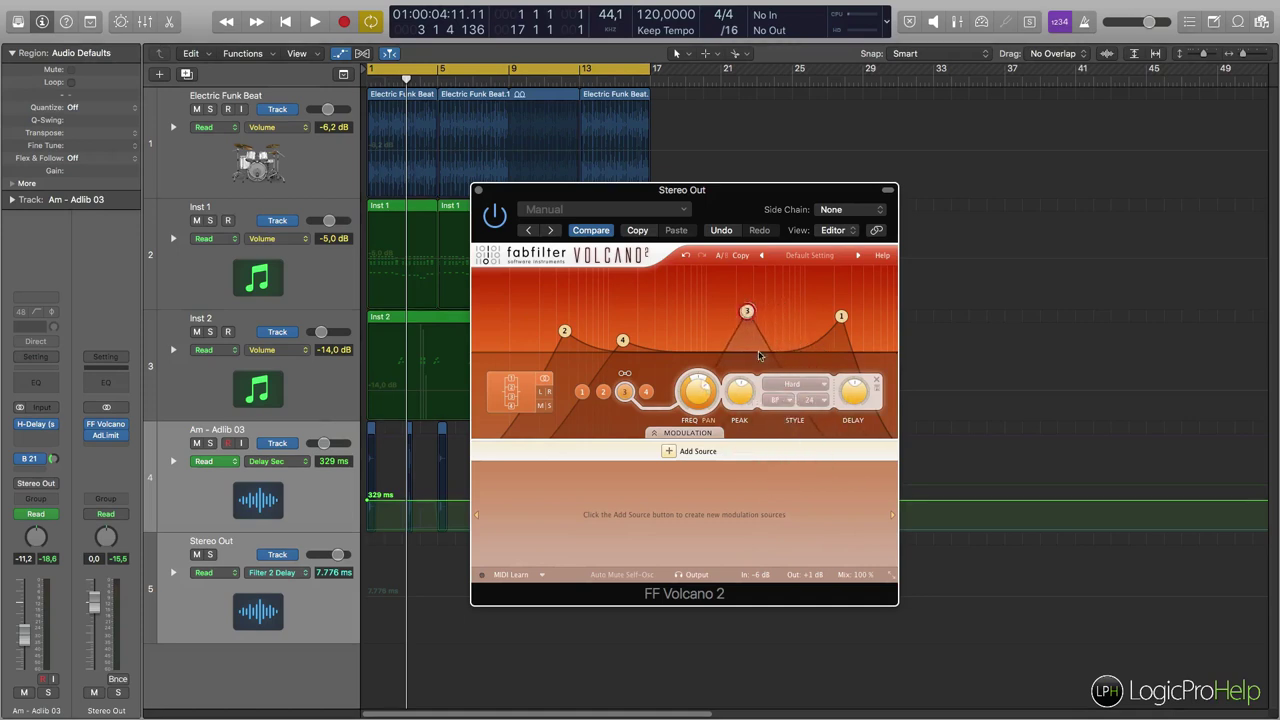
Step: Lower filter 1's peak slightly, and set its style to Extreme with the gentlest slope
left_click_drag(841, 317, 844, 328)
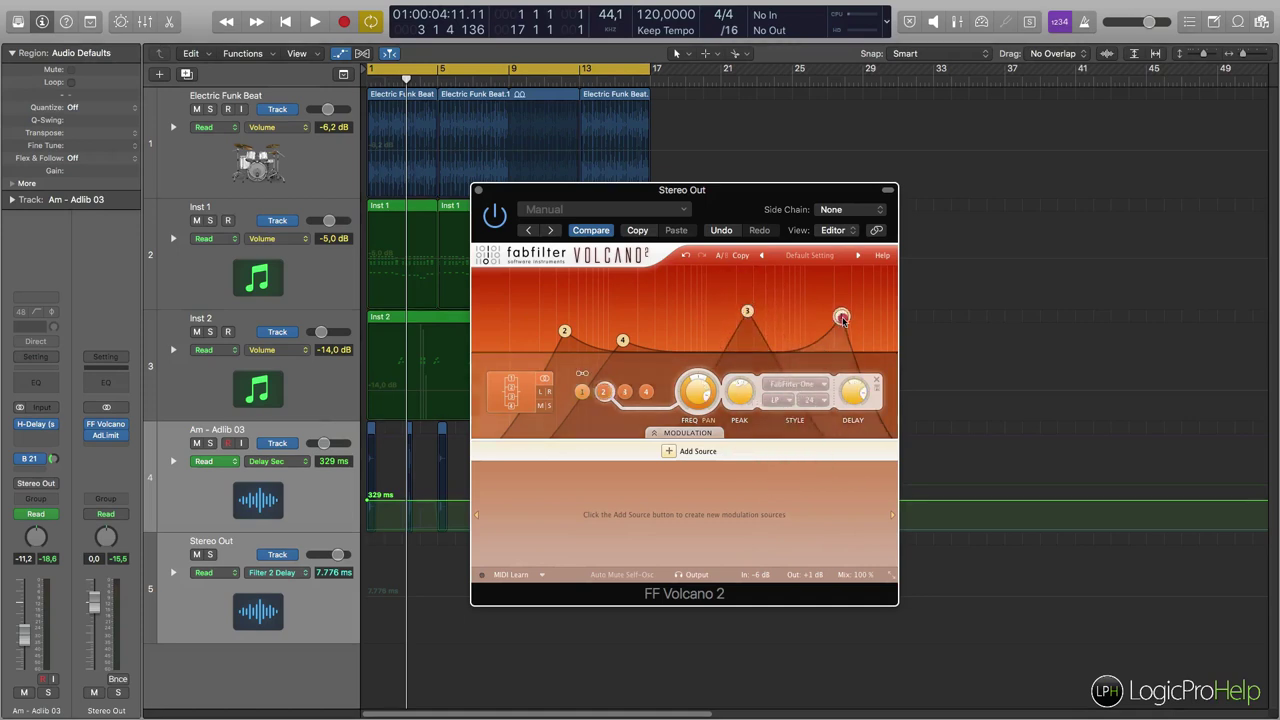
left_click(783, 385)
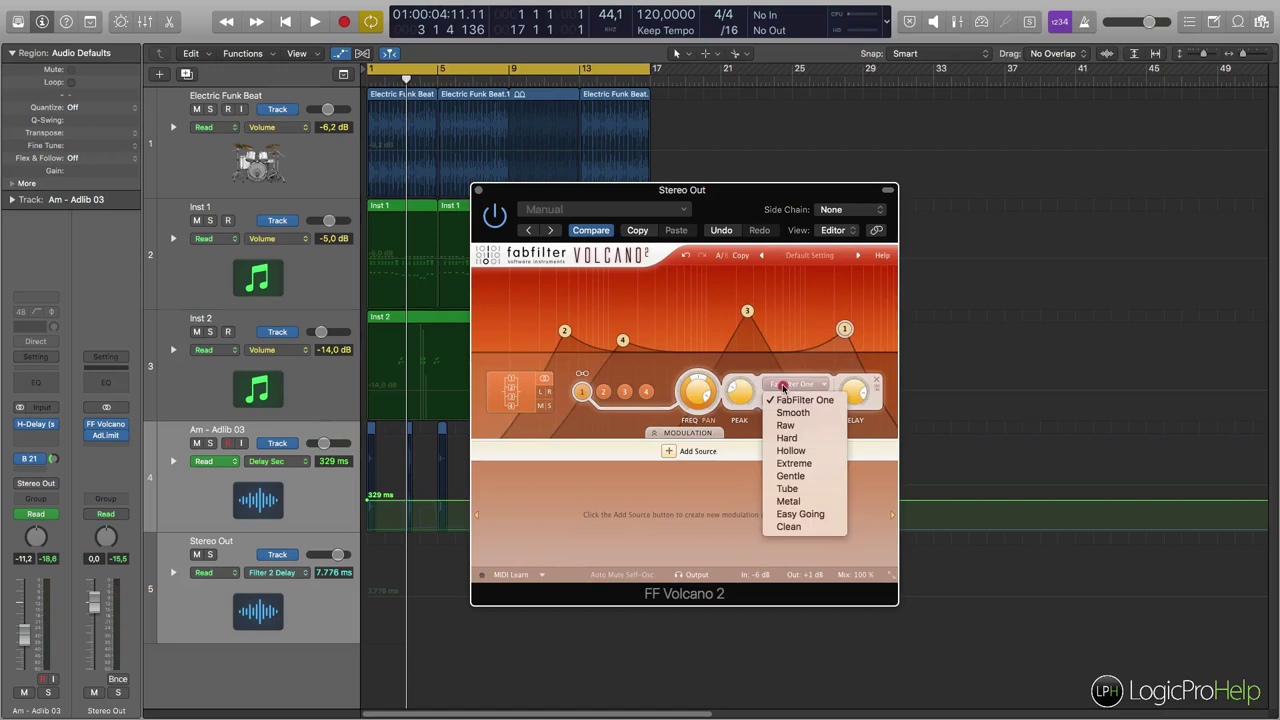
left_click(808, 464)
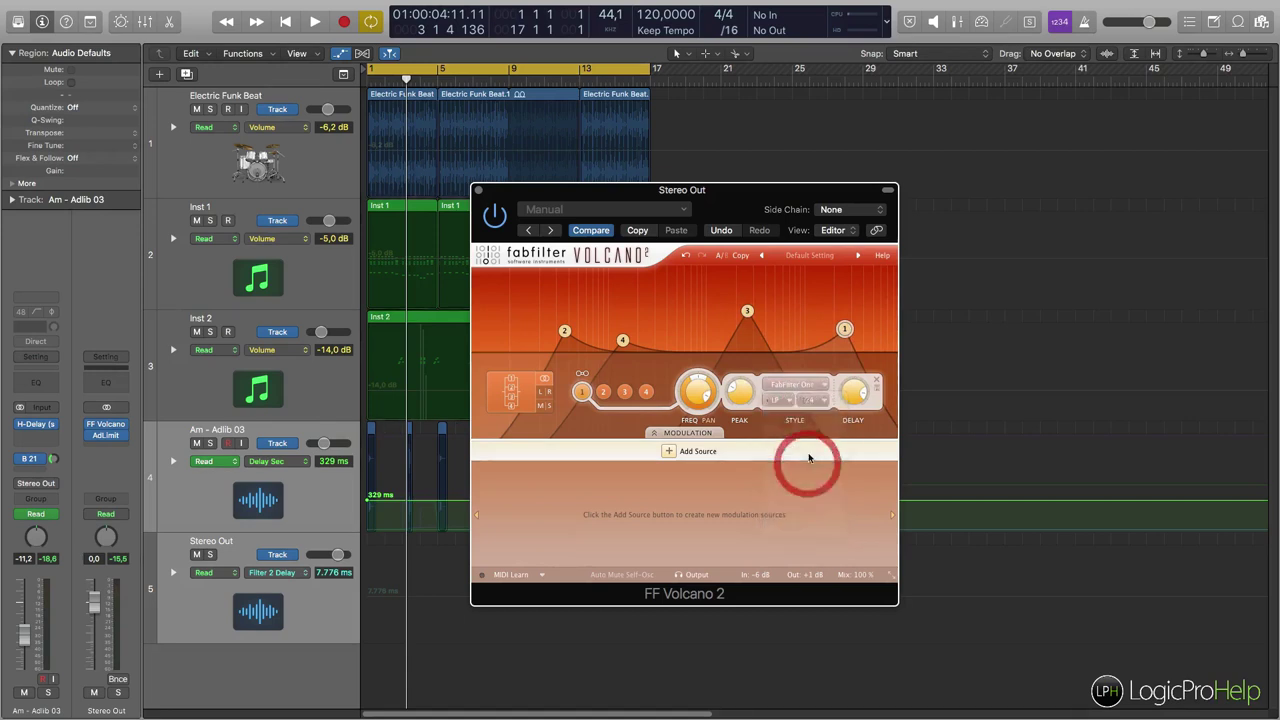
left_click(810, 401)
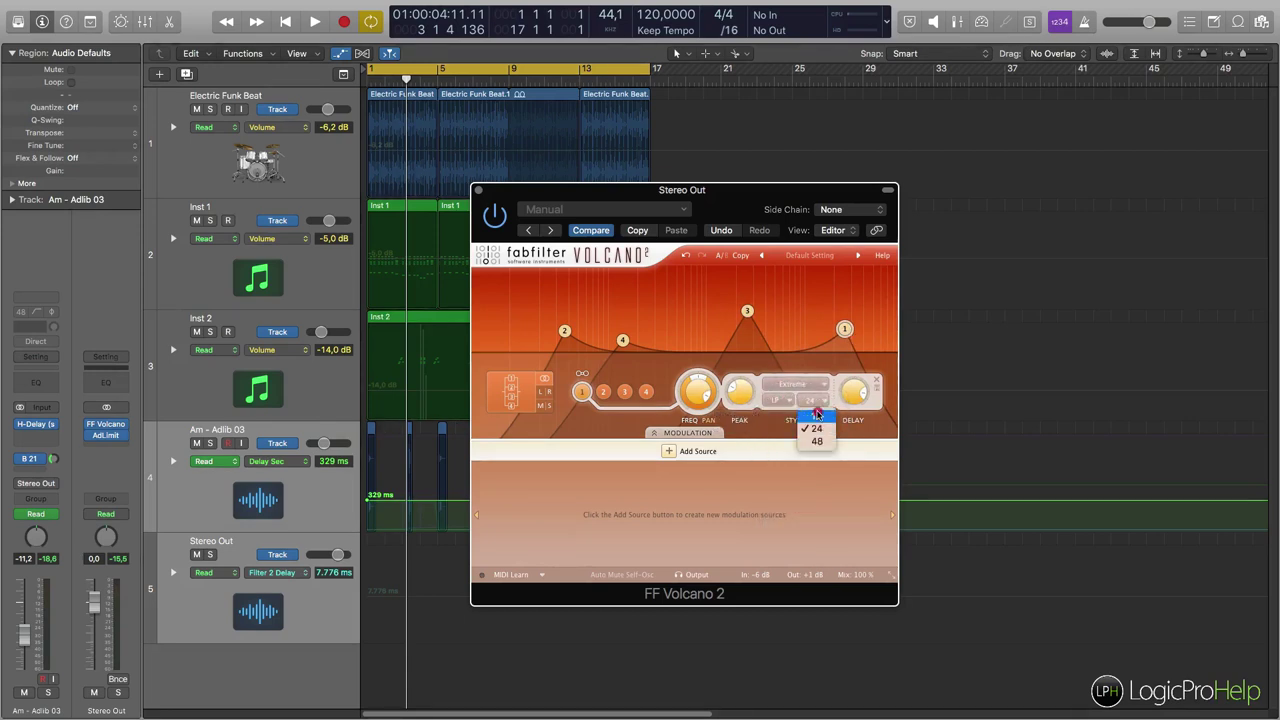
left_click(817, 416)
Step: Lower the peaks of filters 1, 3 and 2, and shift filter 2 lower in frequency
left_click_drag(844, 334, 836, 344)
left_click(740, 341)
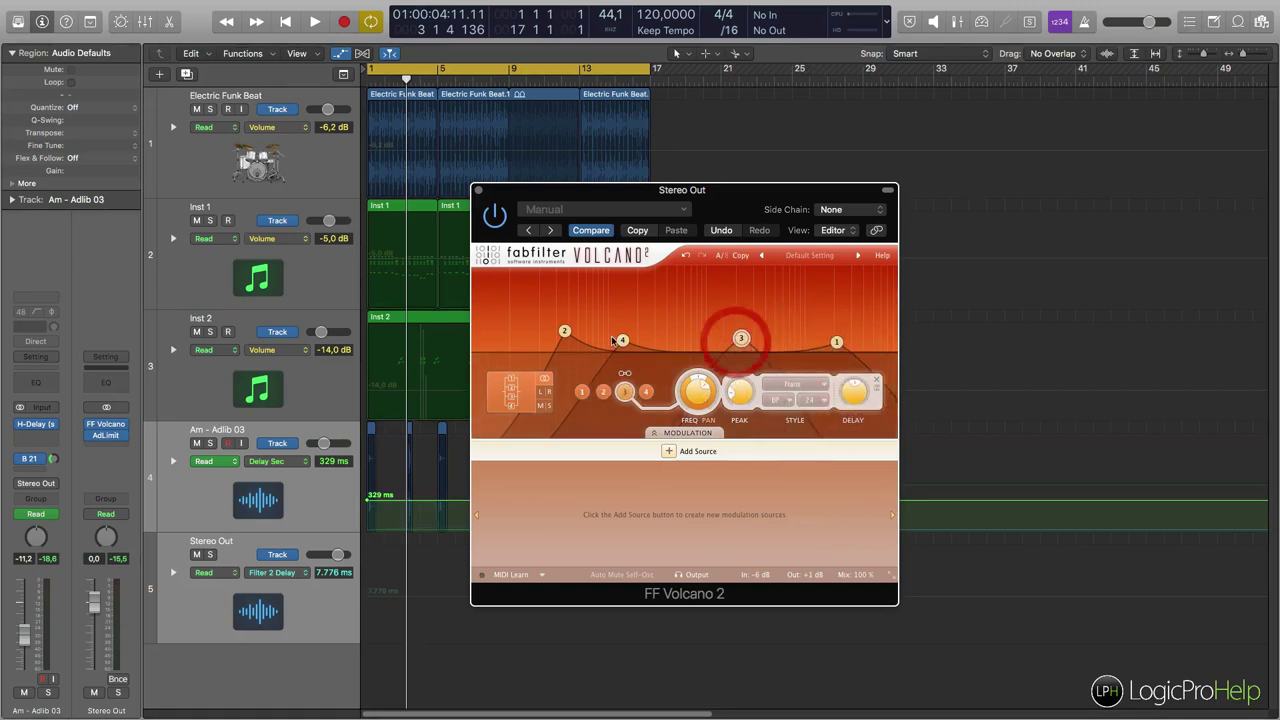
left_click_drag(564, 331, 538, 346)
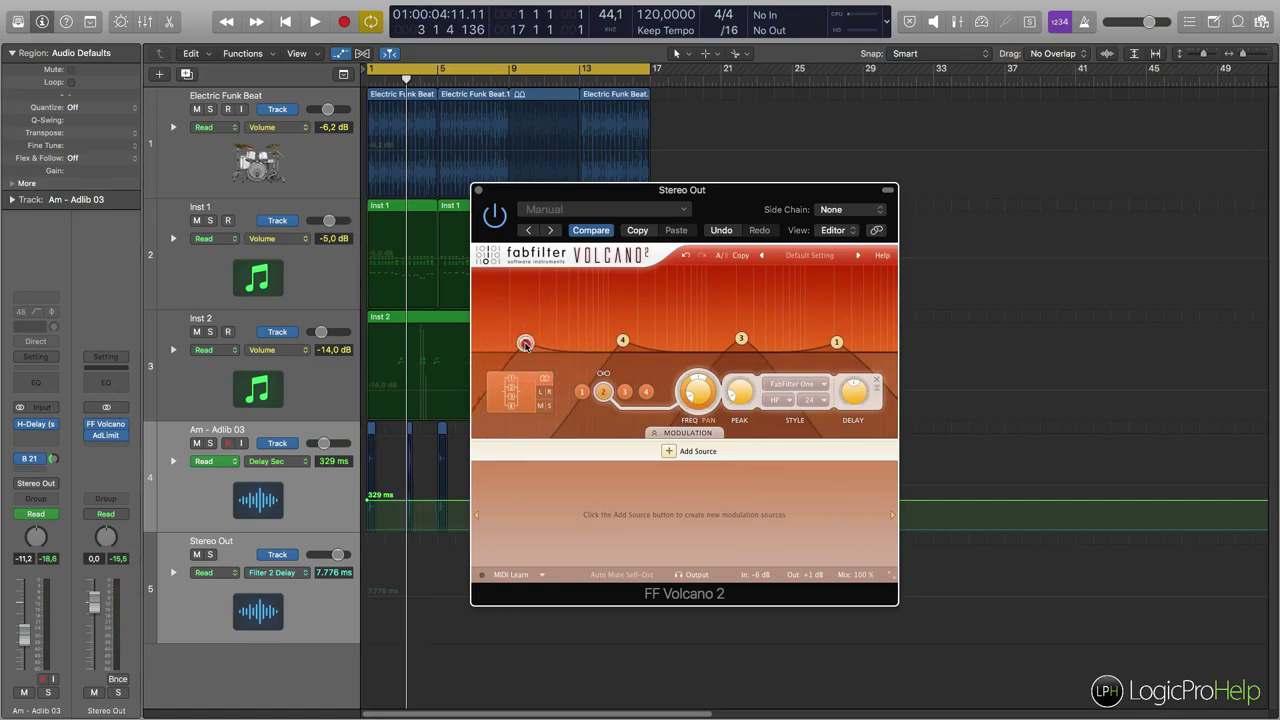
Step: Try the serial routing for the four filters, return to parallel routing, and look over the other routing layouts
left_click(520, 393)
left_click(523, 430)
left_click(524, 394)
left_click(554, 440)
left_click(520, 391)
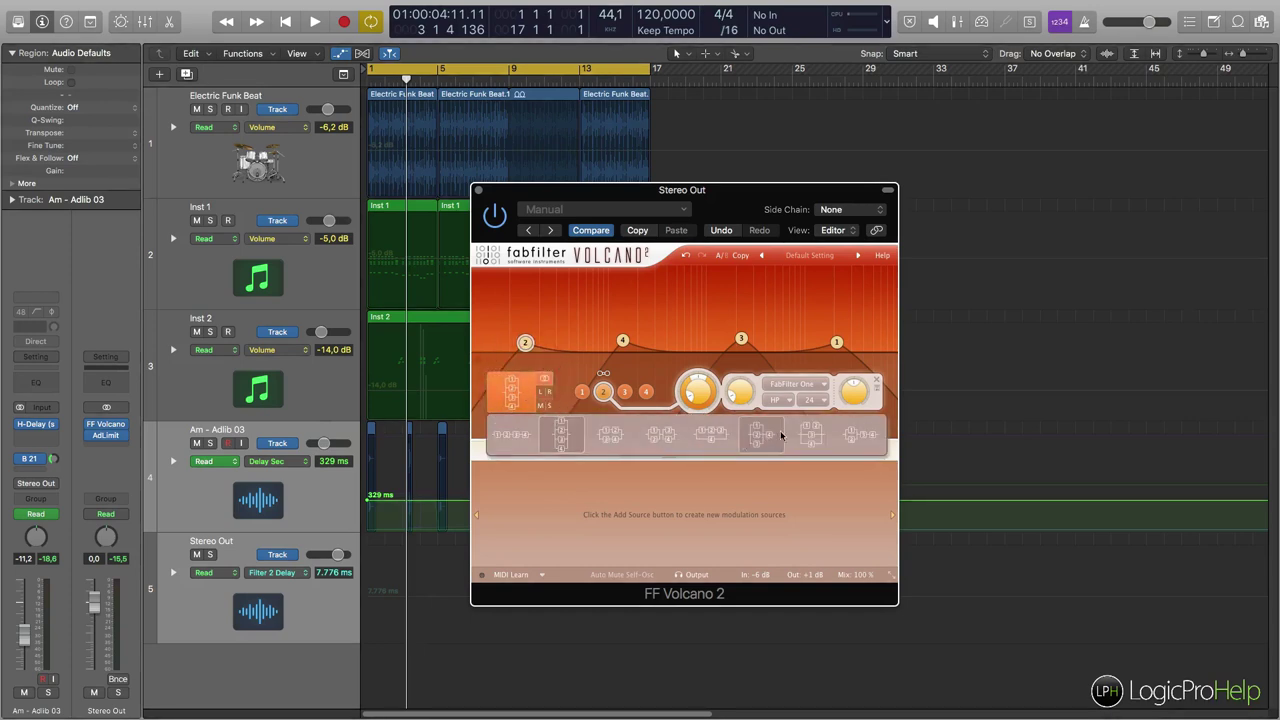
left_click(497, 400)
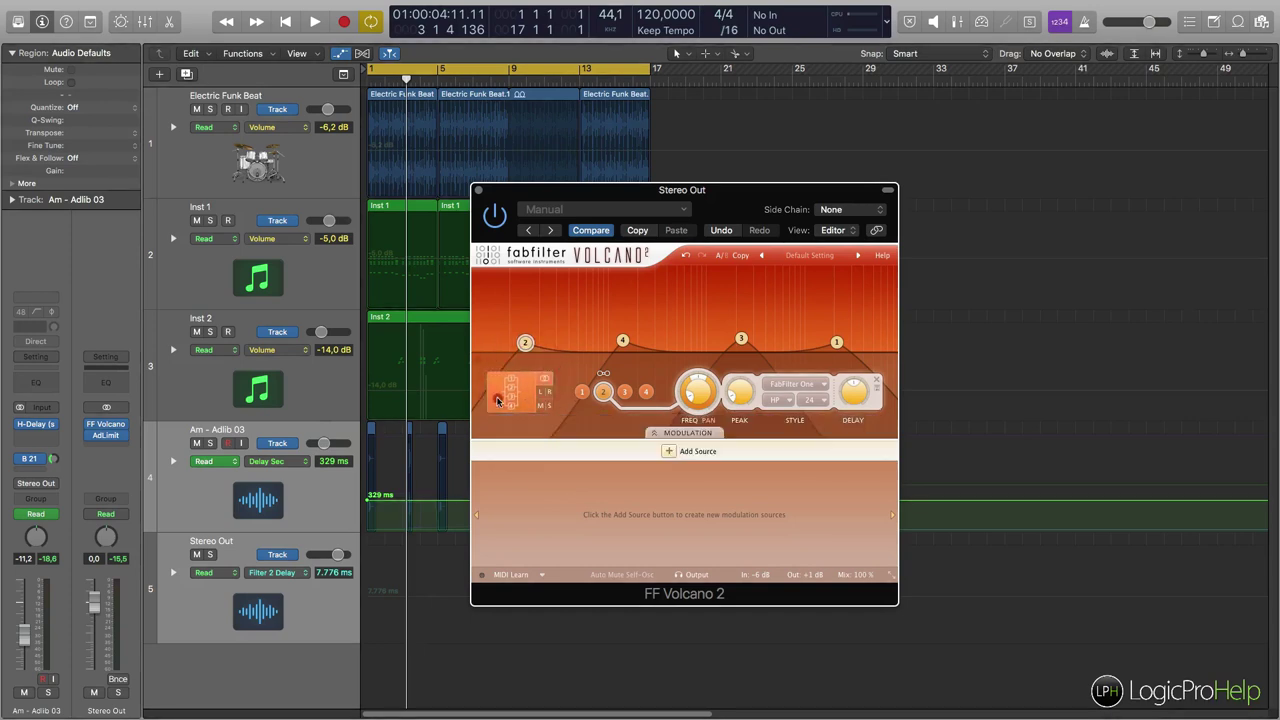
Step: Move the plug-in window aside and show the Smart Controls of the Stereo Out track with their inspector
left_click_drag(622, 190, 760, 85)
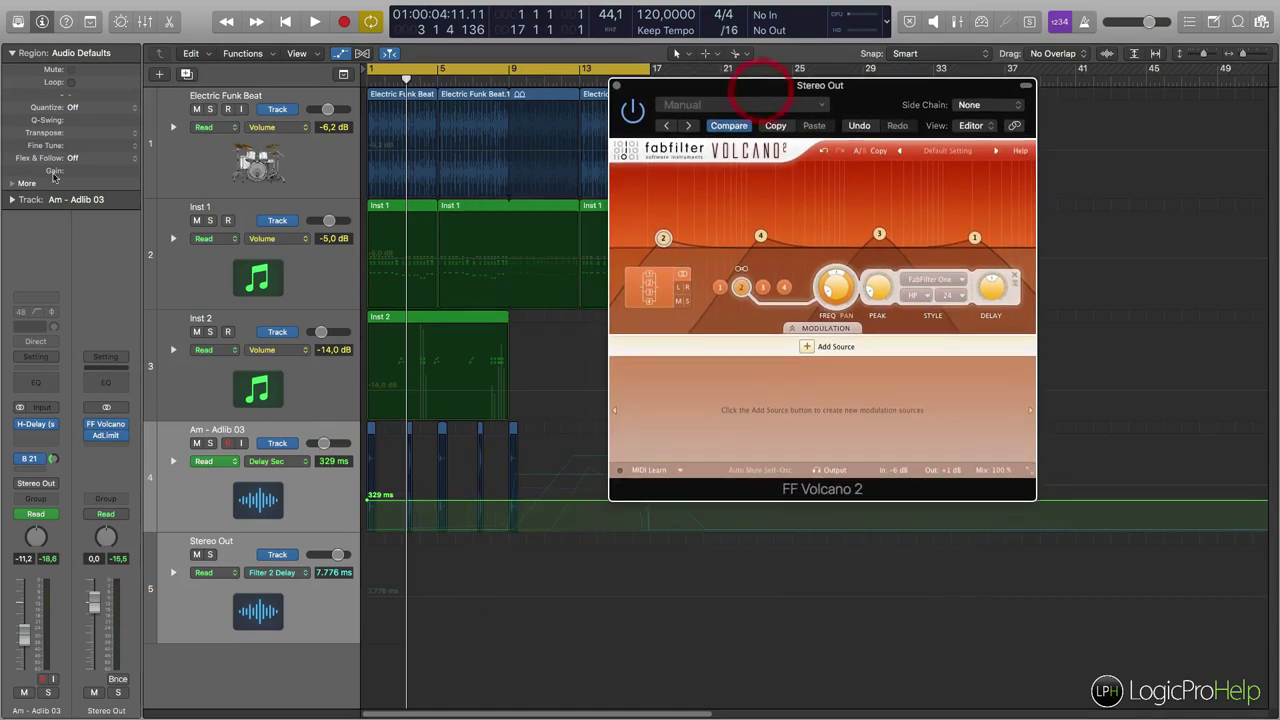
left_click(121, 22)
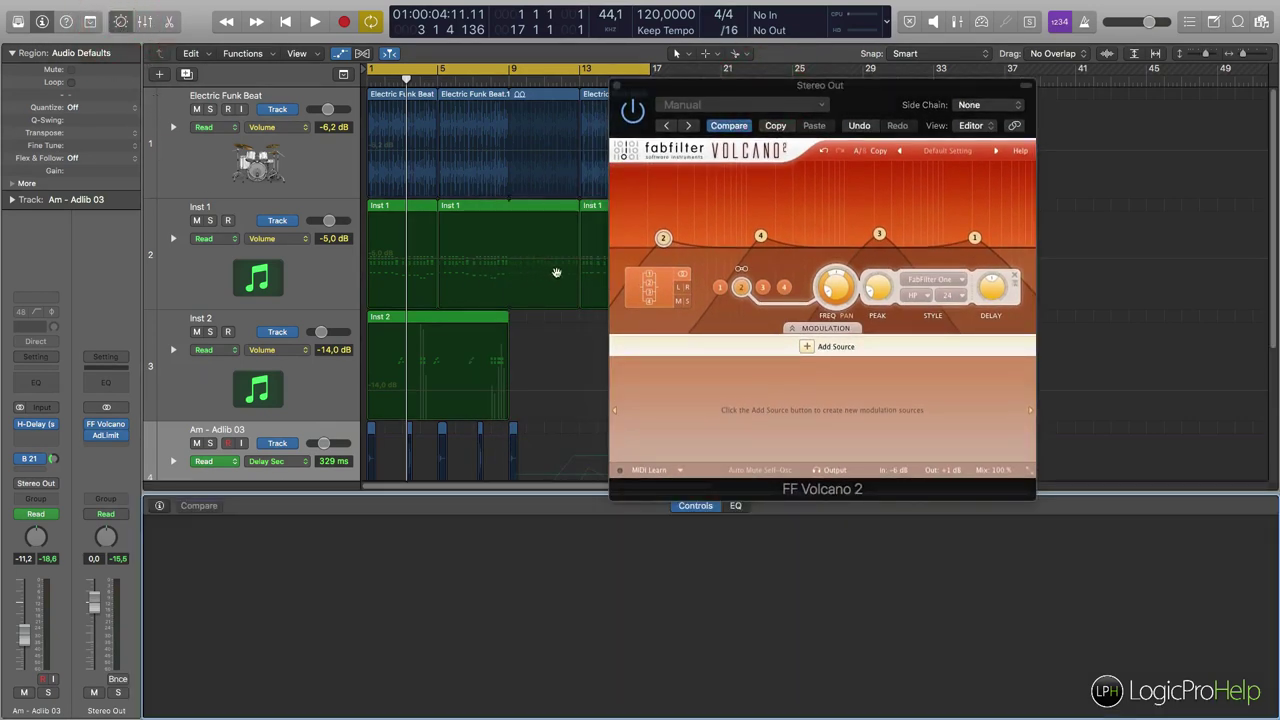
left_click(177, 441)
scroll(190, 443, "down", 3)
left_click(194, 440)
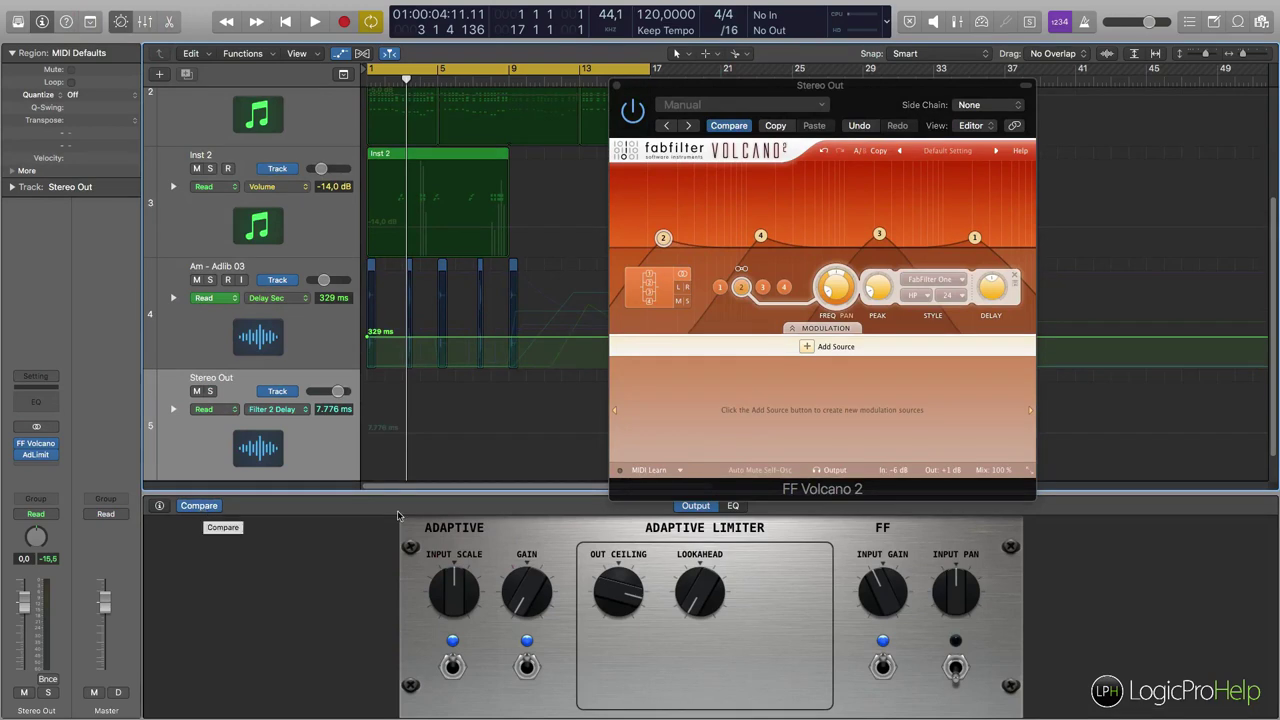
left_click(160, 506)
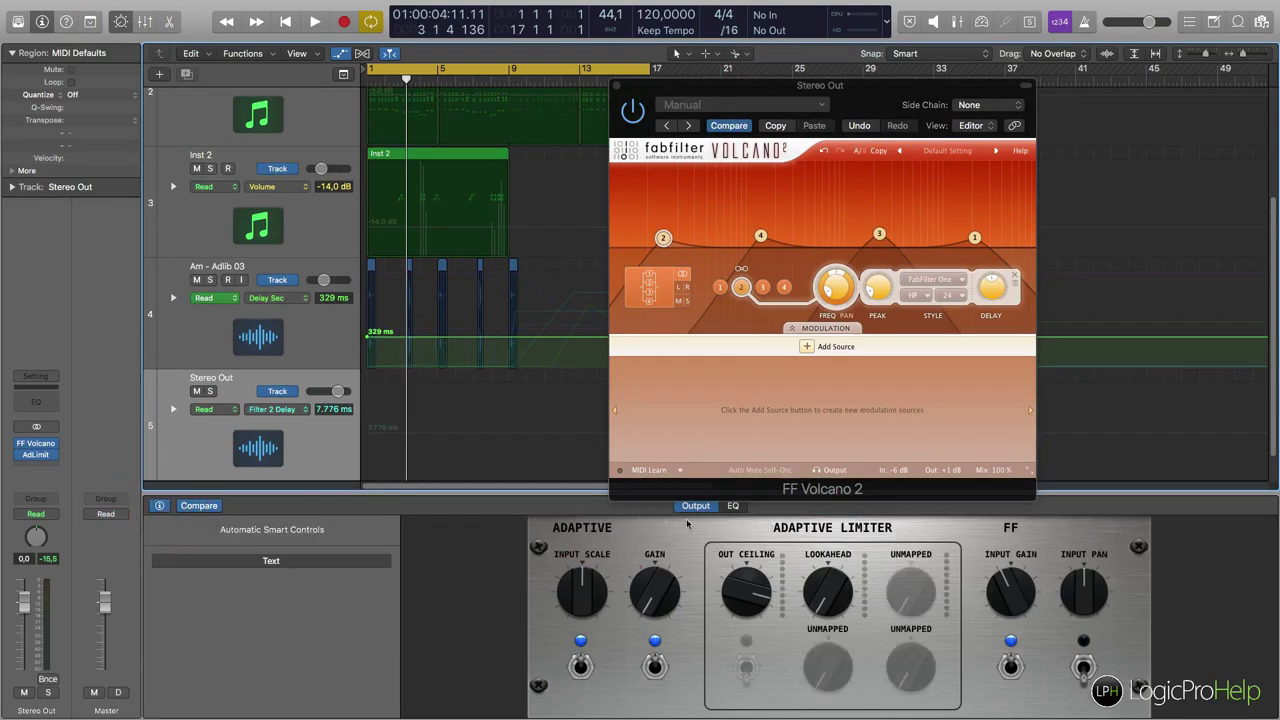
Step: Show the Stereo Out EQ and return to the Output controls, moving the plug-in window up clear of the Smart Controls
left_click(732, 507)
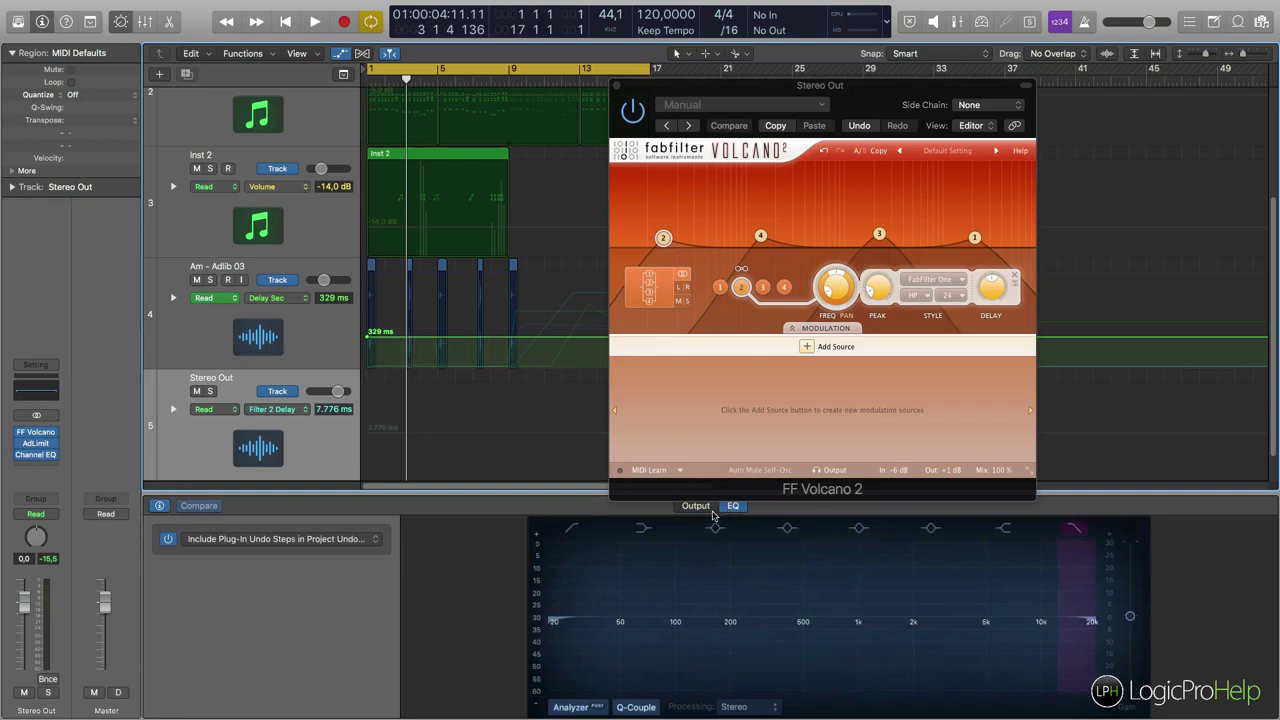
left_click_drag(752, 86, 745, 9)
left_click(696, 505)
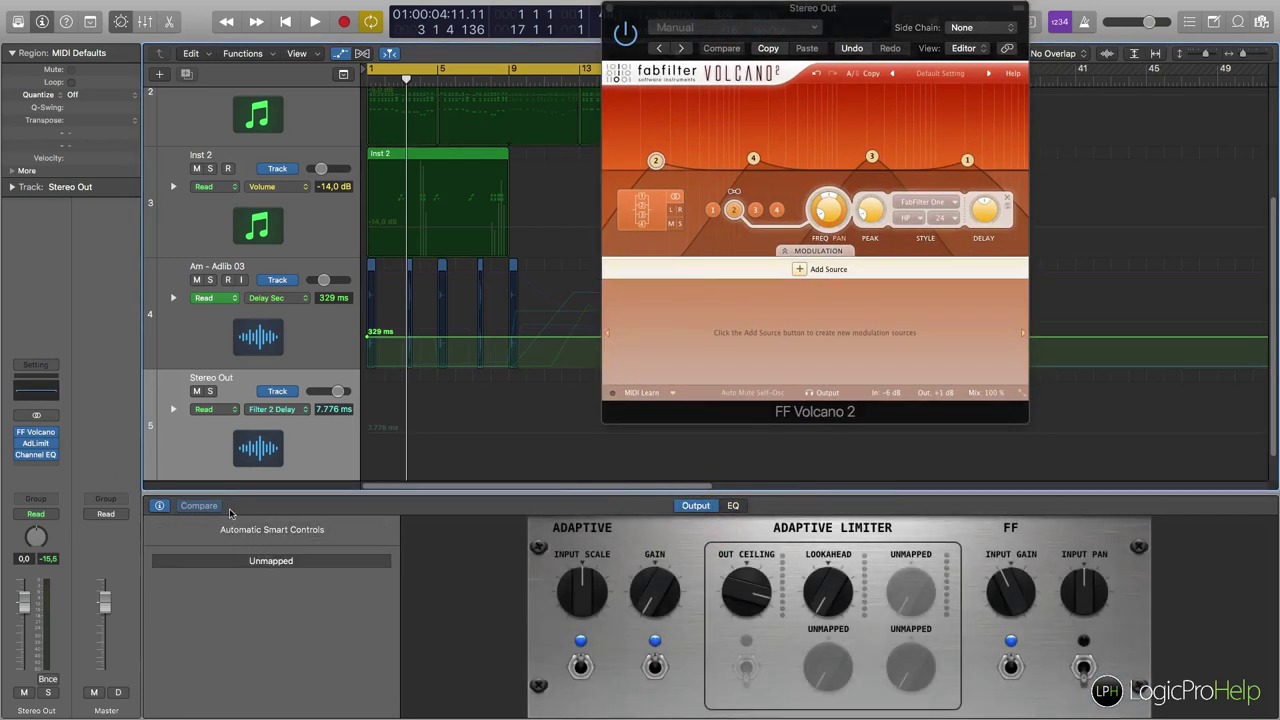
Step: Change the Smart Controls layout from Automatic Smart Controls to Generic Wood 8
left_click(264, 530)
scroll(260, 595, "down", 3)
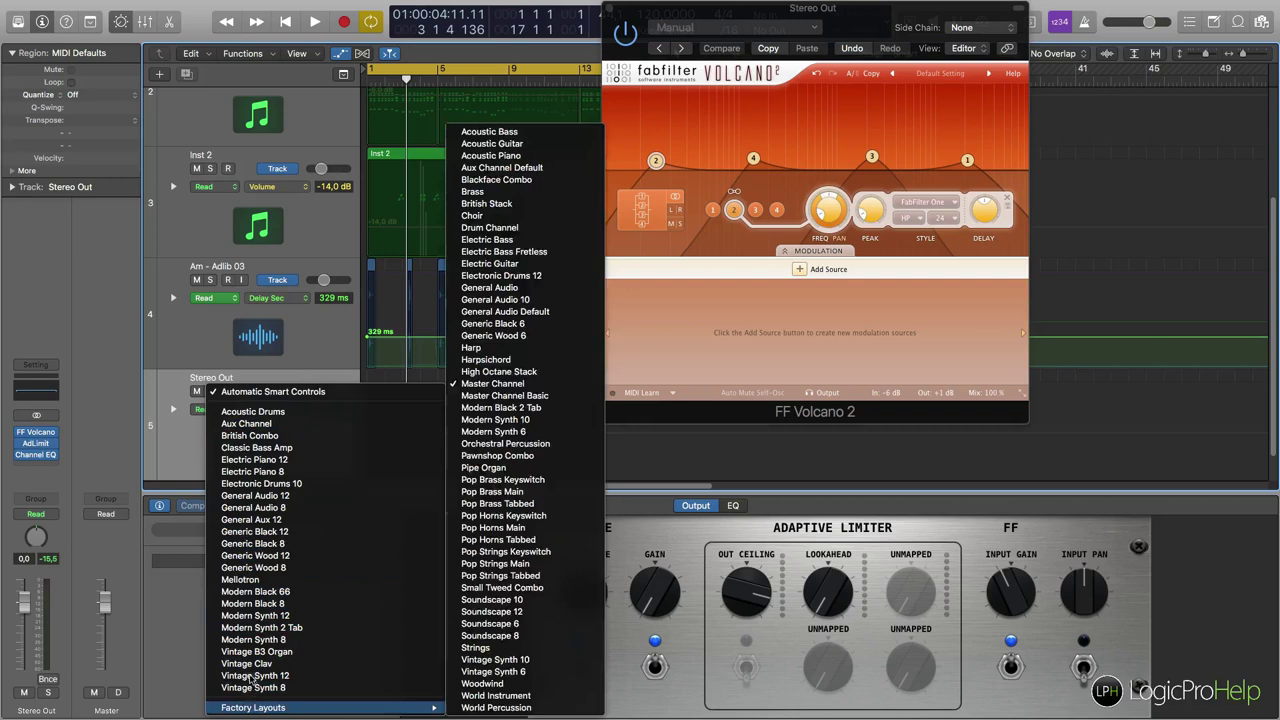
mouse_move(253, 709)
left_click(255, 567)
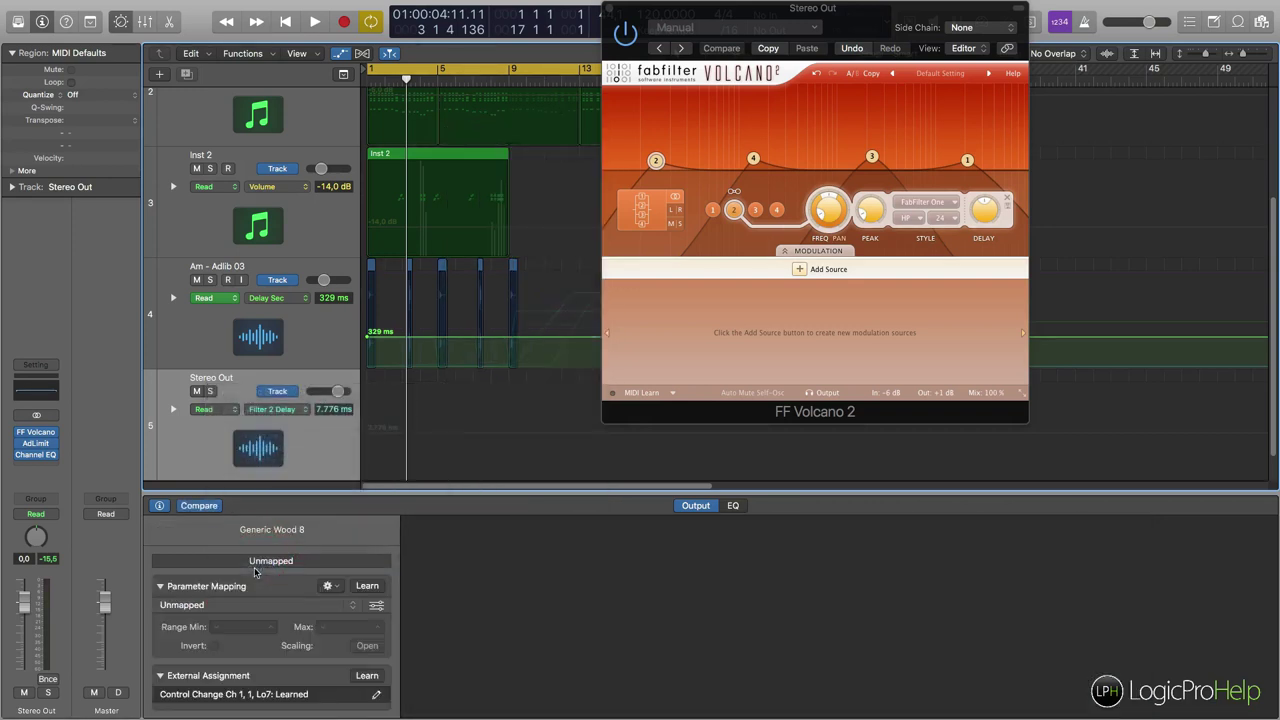
Step: Delete the Adaptive Limiter Input Scale mapping from the first upper knob of the Smart Controls
left_click(640, 582)
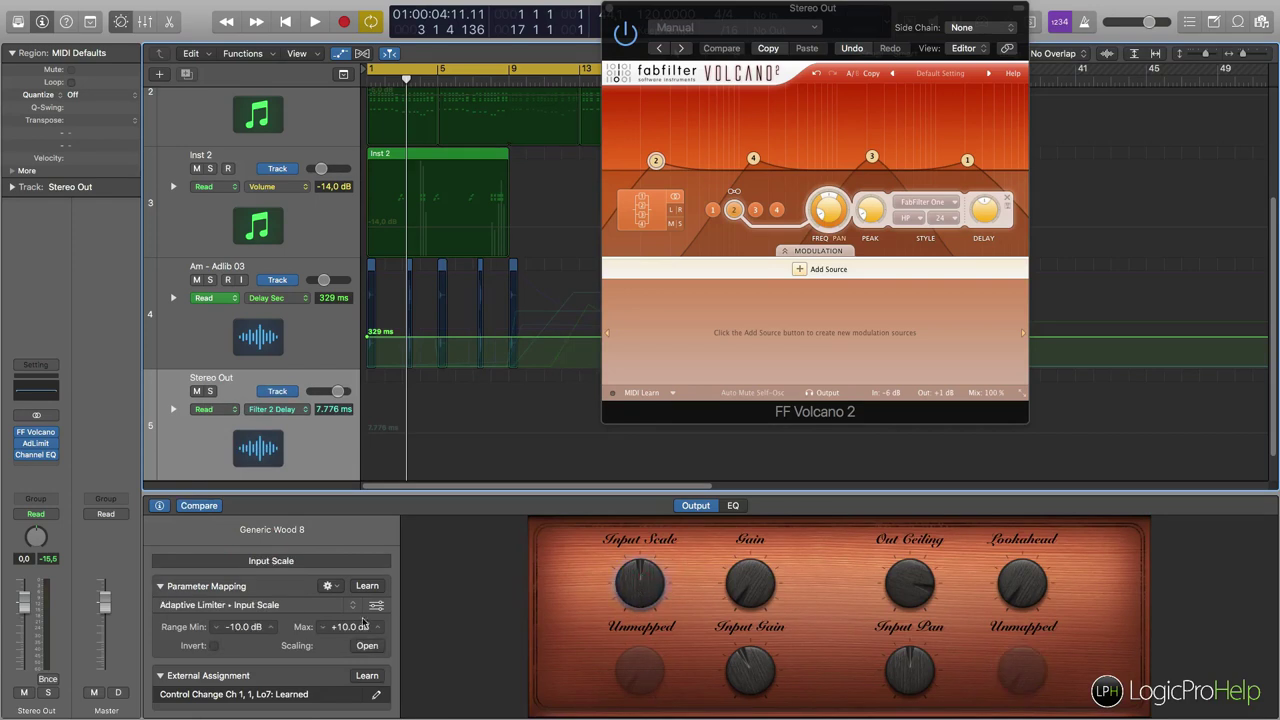
left_click(310, 605)
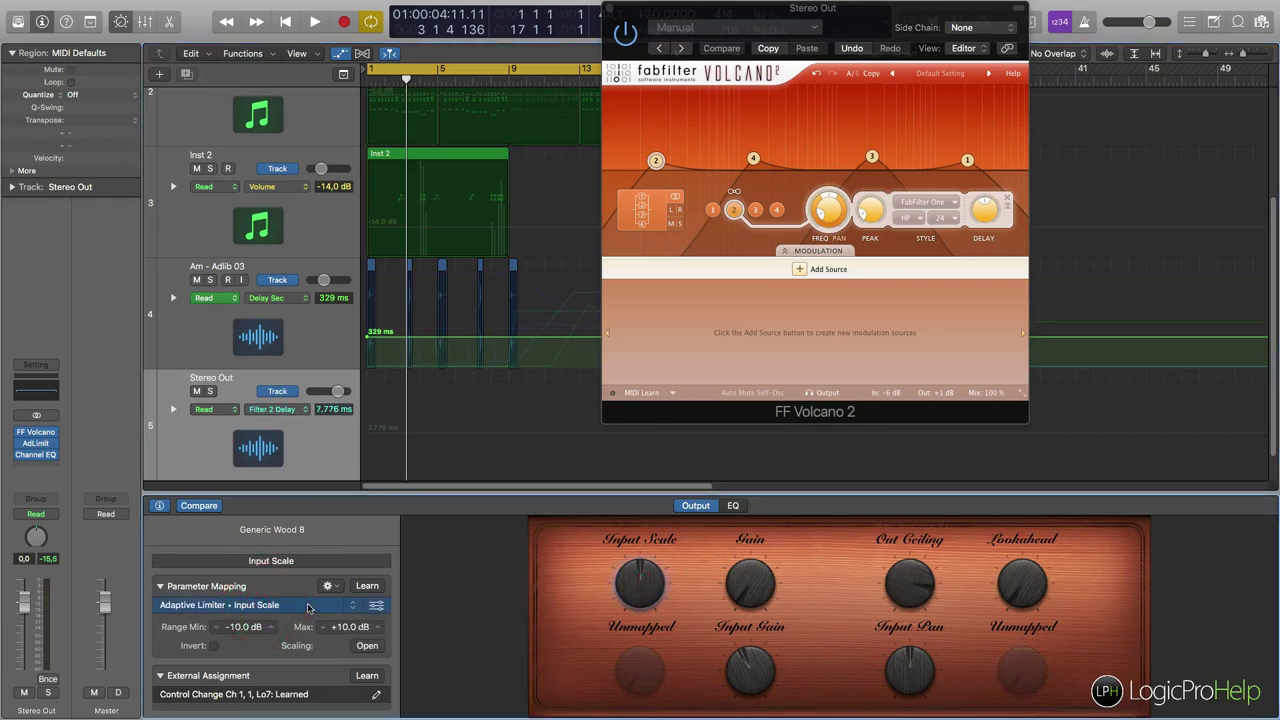
key("BackSpace")
key("Delete")
left_click(329, 586)
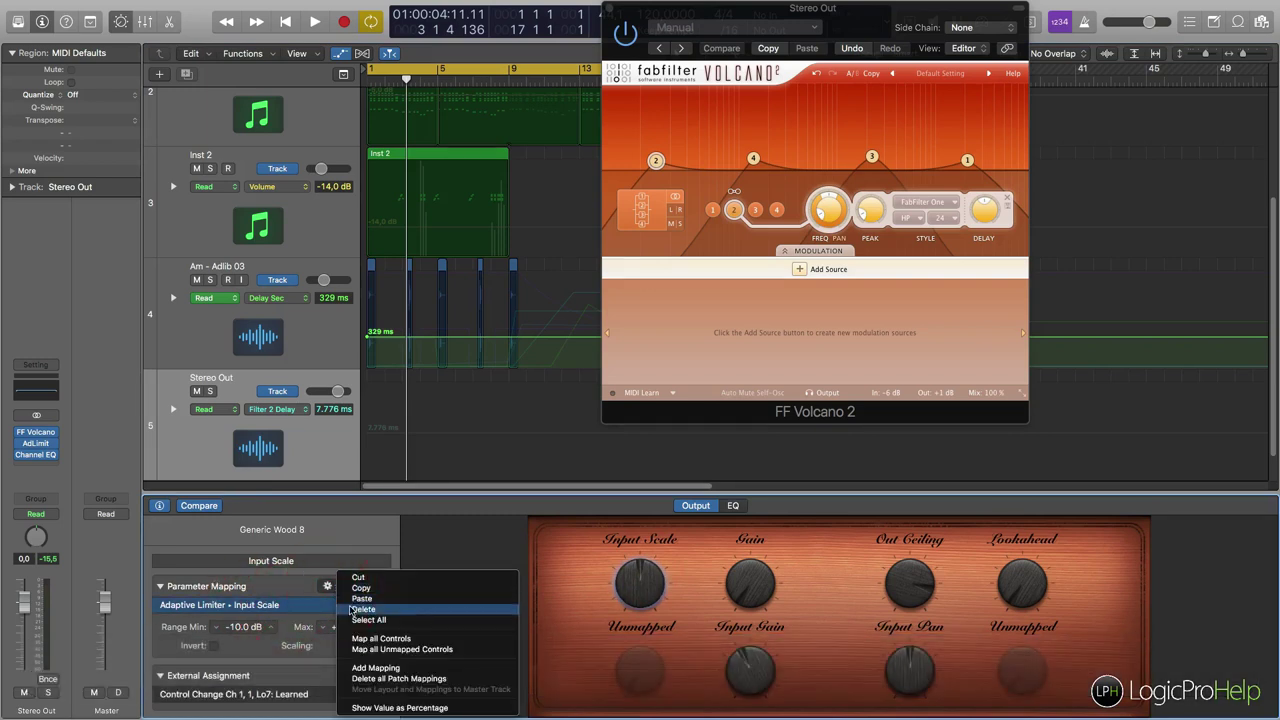
left_click(348, 607)
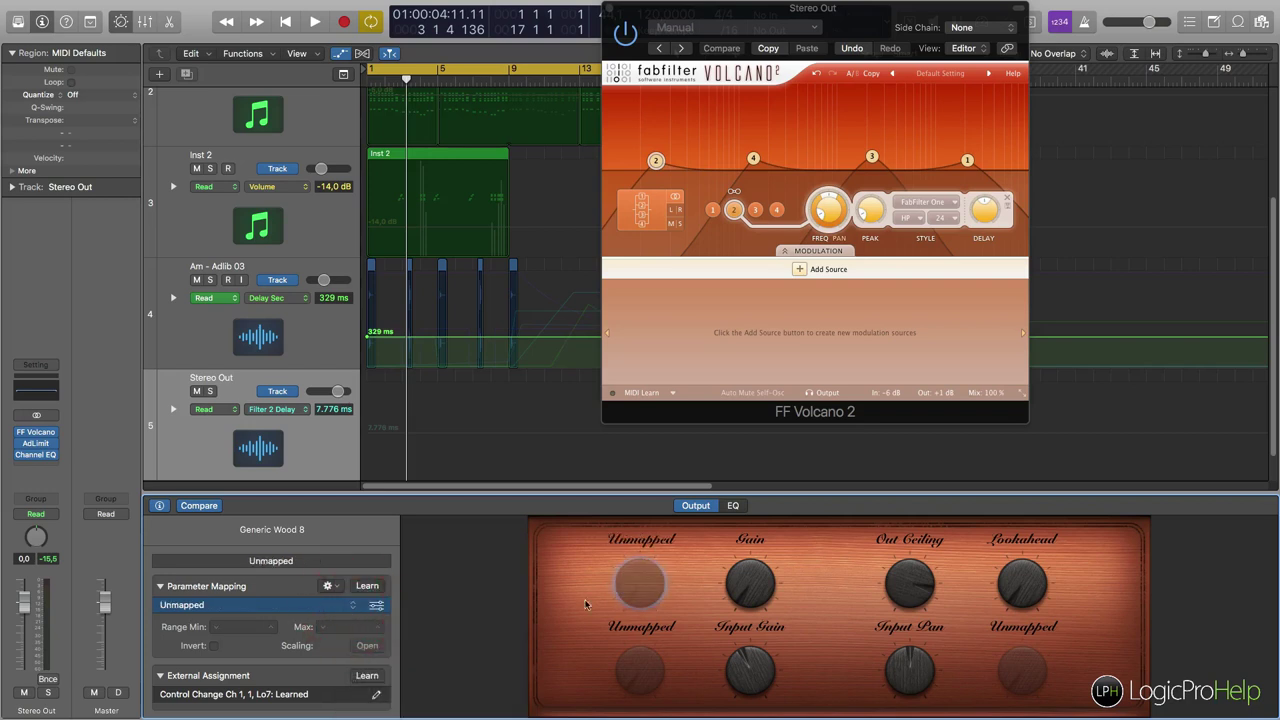
Step: Delete the Gain, Out Ceiling and Lookahead mappings from the other three upper Smart Controls knobs
left_click(752, 587)
left_click(330, 587)
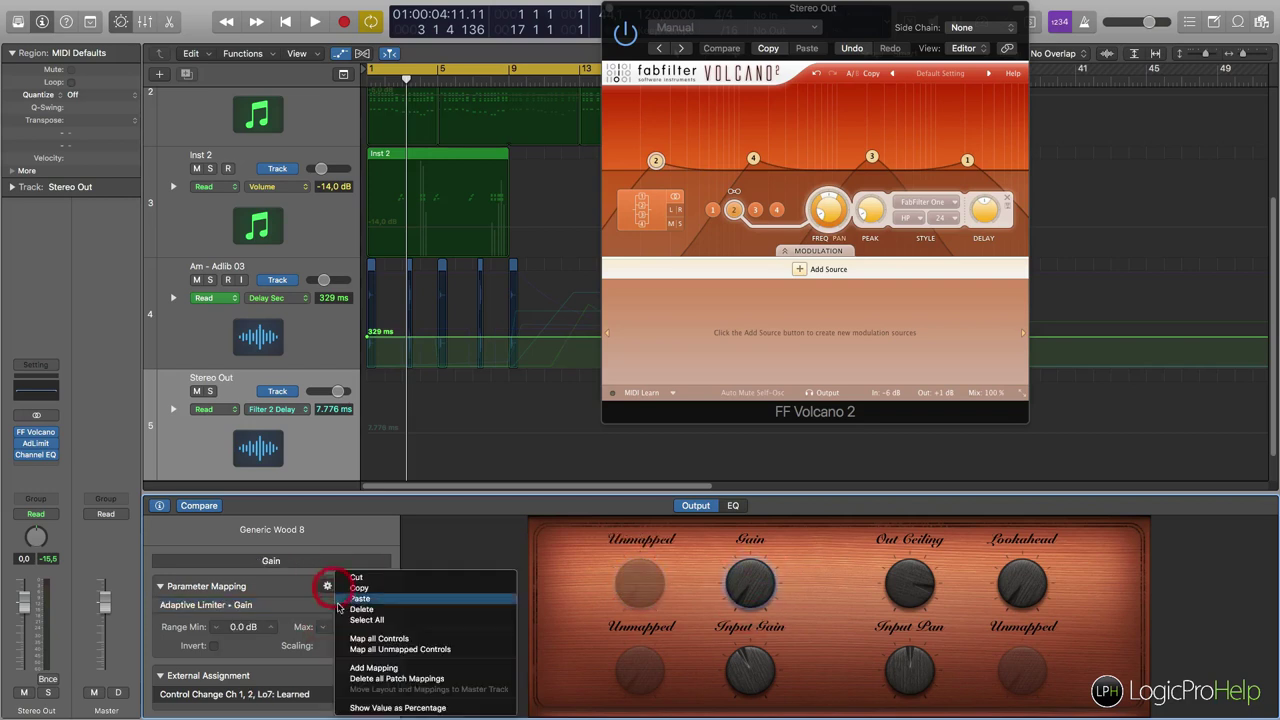
left_click(356, 609)
left_click(913, 585)
left_click(263, 604)
right_click(325, 583)
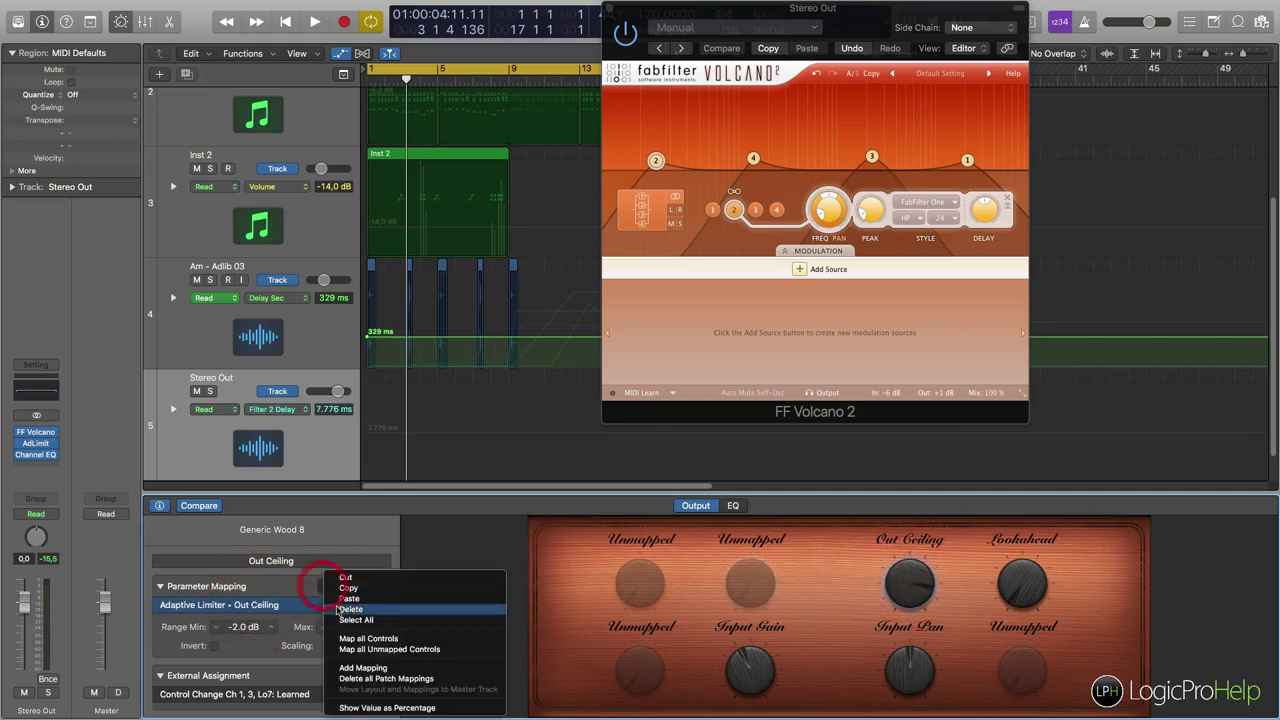
left_click(350, 609)
left_click(1022, 588)
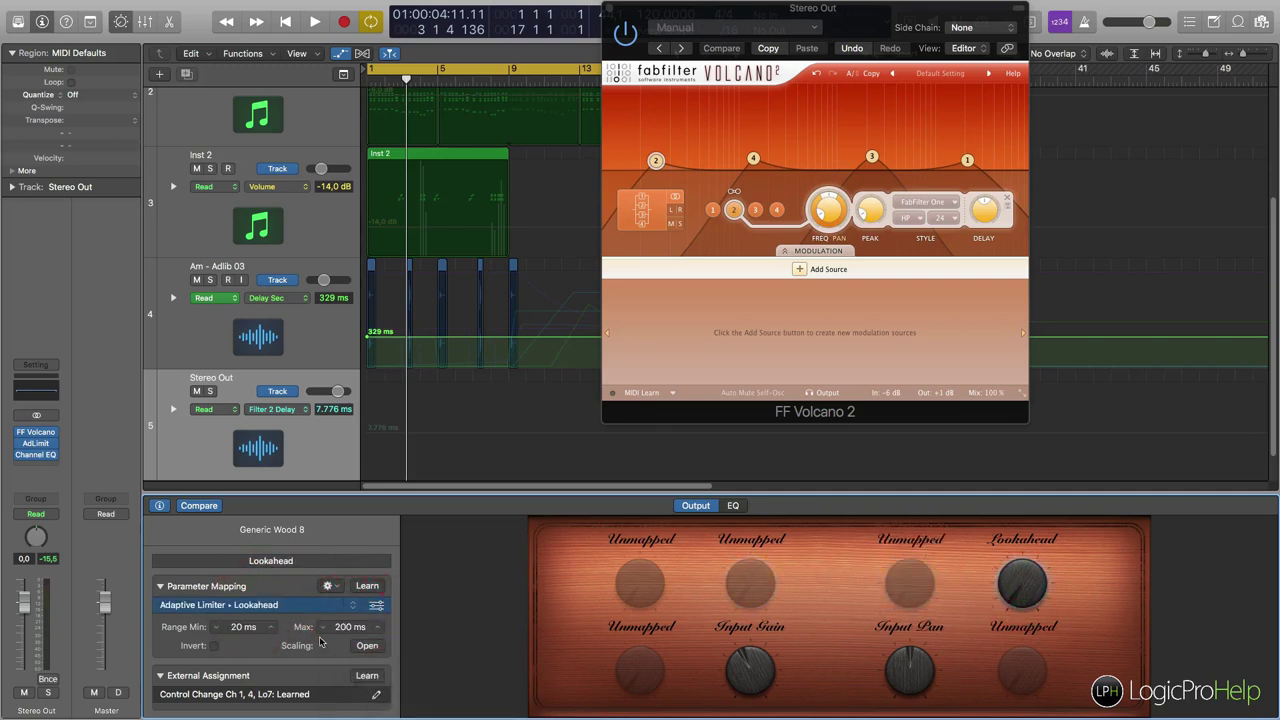
right_click(330, 586)
left_click(348, 616)
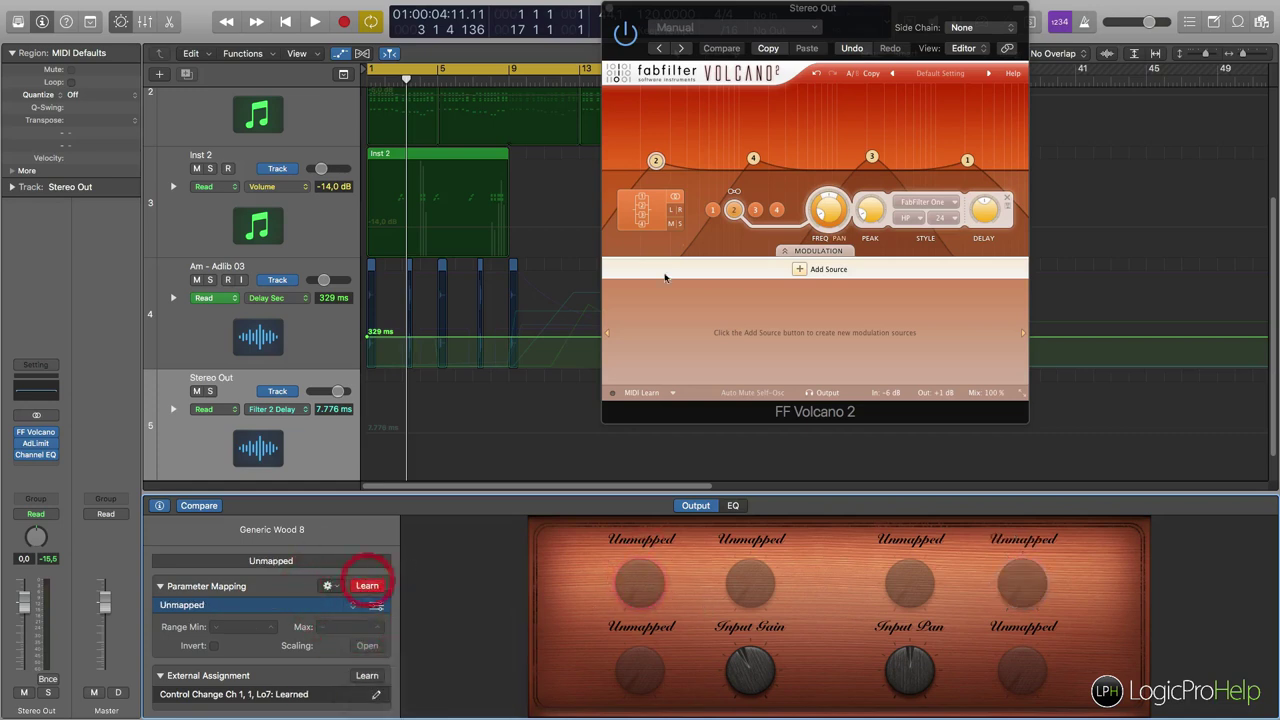
Step: Try to map the first knob to filter 2's frequency by learning it from the filter's dot in the Volcano display
left_click(656, 161)
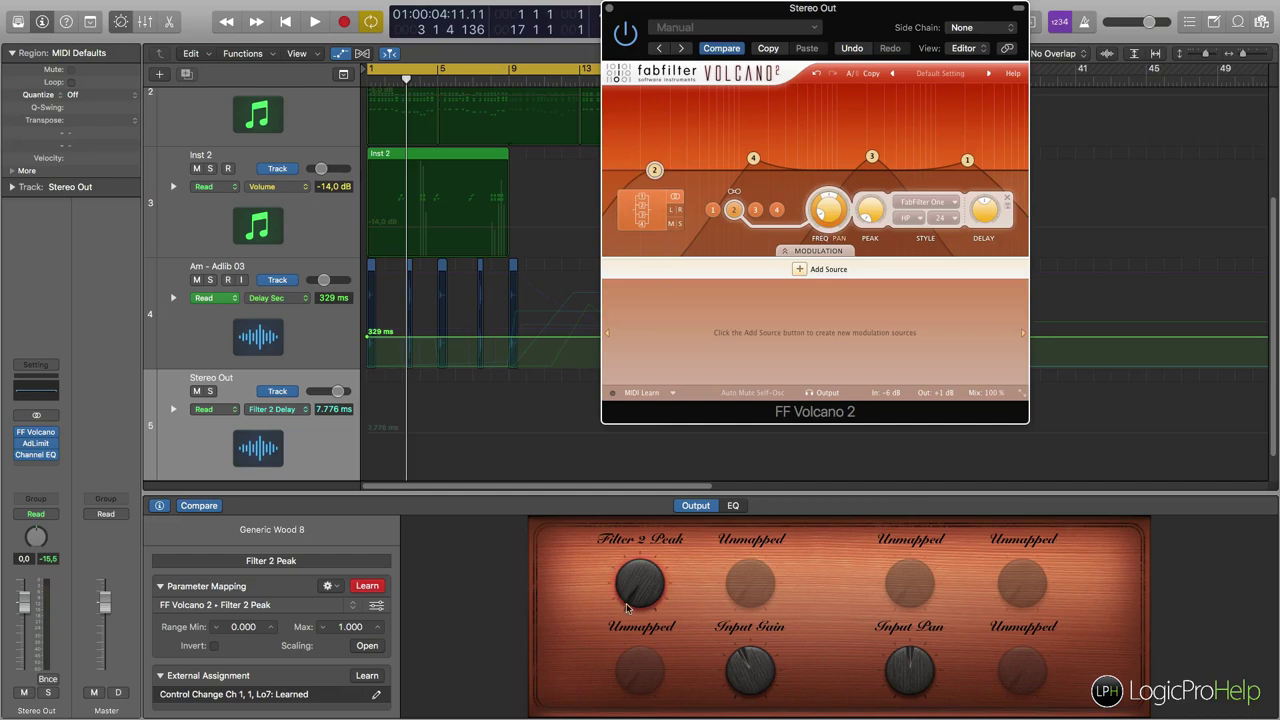
left_click(367, 587)
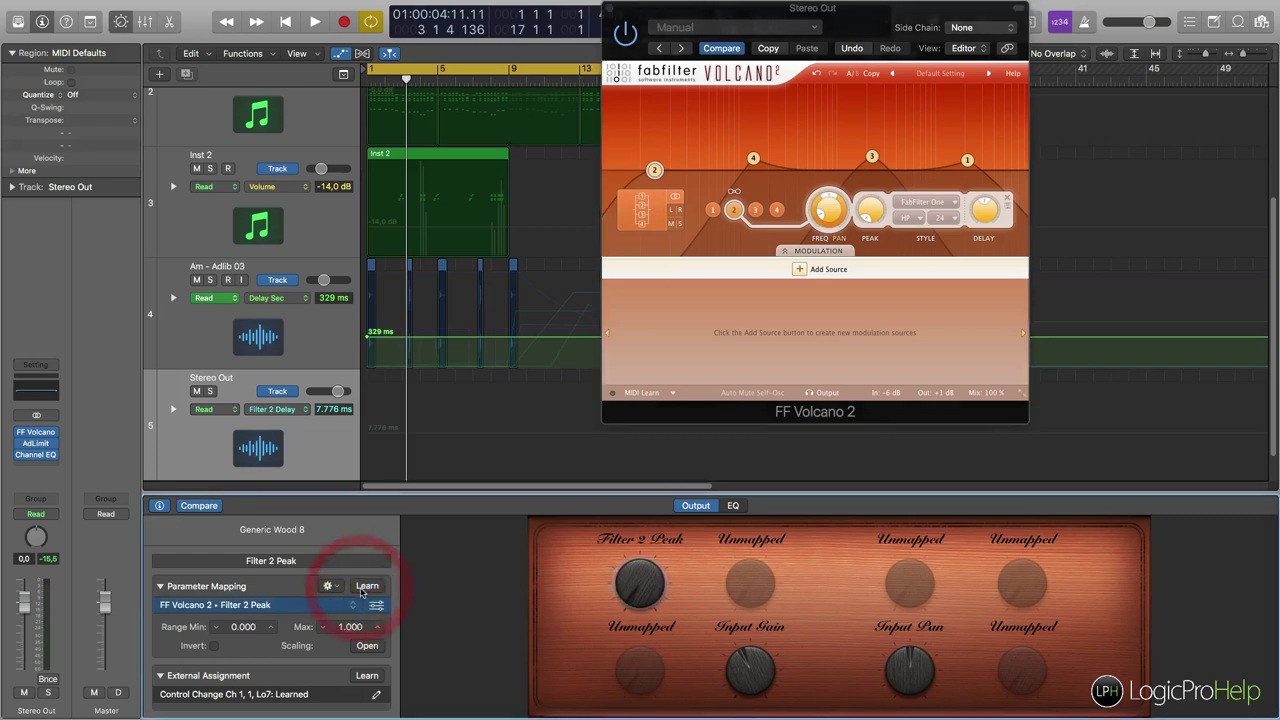
left_click(328, 586)
left_click(355, 606)
left_click(367, 586)
left_click(654, 172)
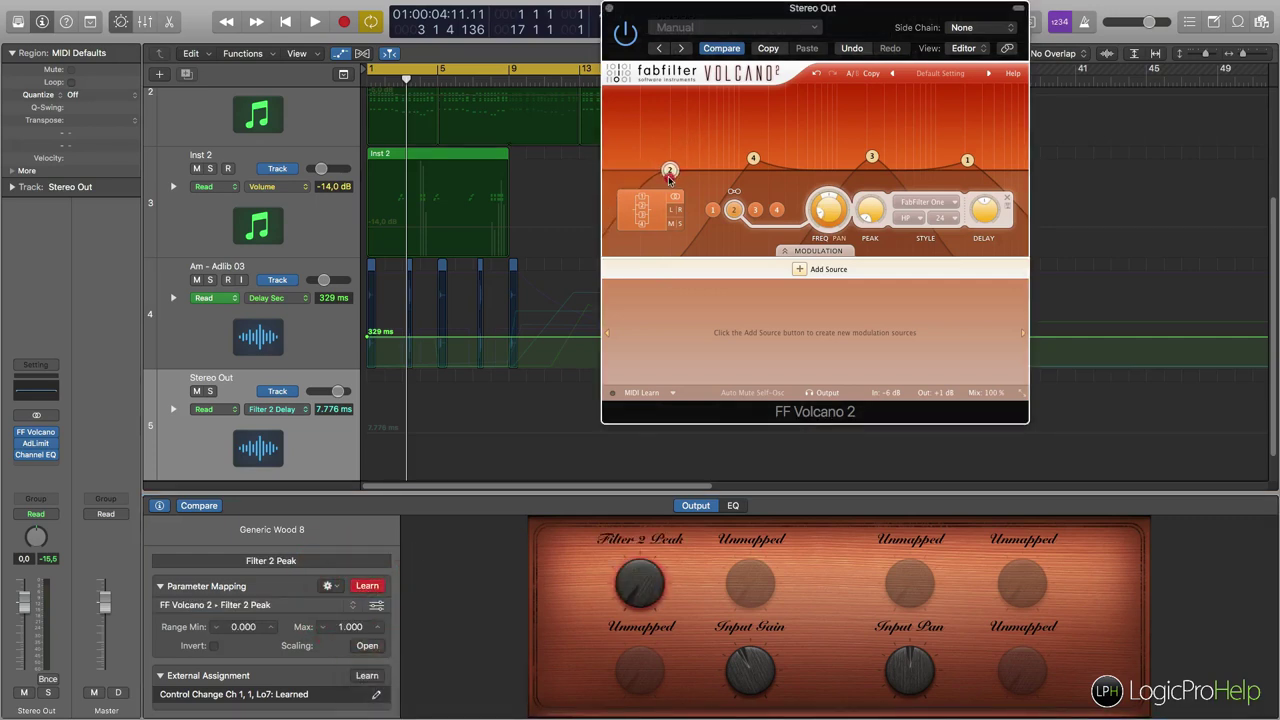
Step: Map the first Smart Controls knob to FF Volcano's Filter 2 Freq parameter
left_click(255, 606)
left_click(277, 605)
left_click(352, 605)
mouse_move(366, 637)
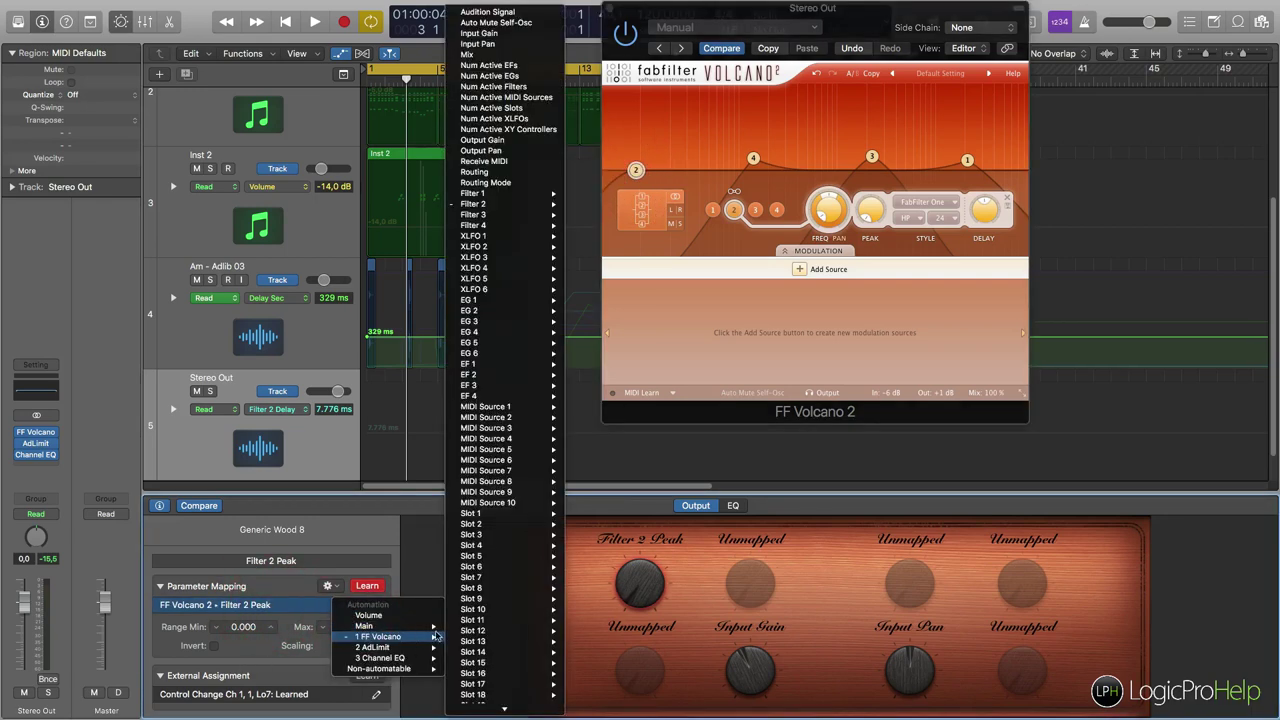
mouse_move(493, 207)
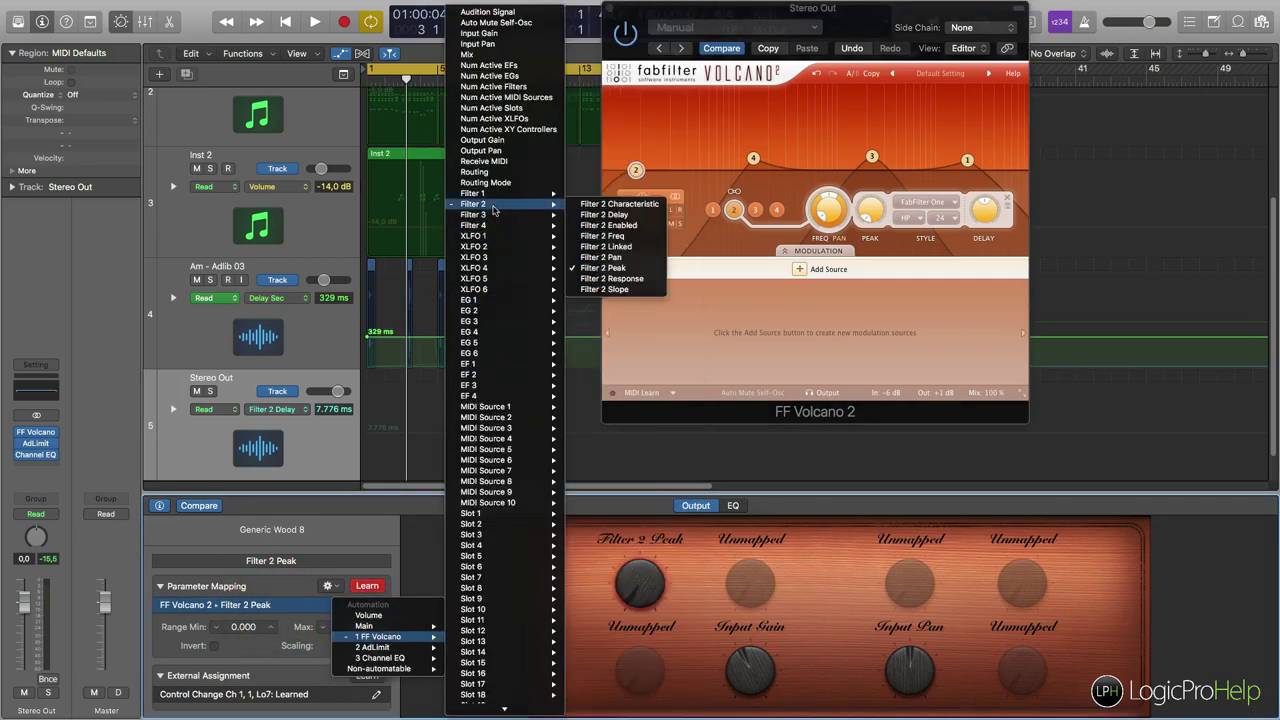
left_click(614, 238)
Step: Map the second upper Smart Controls knob to FF Volcano's Filter 1 Freq parameter
left_click(768, 583)
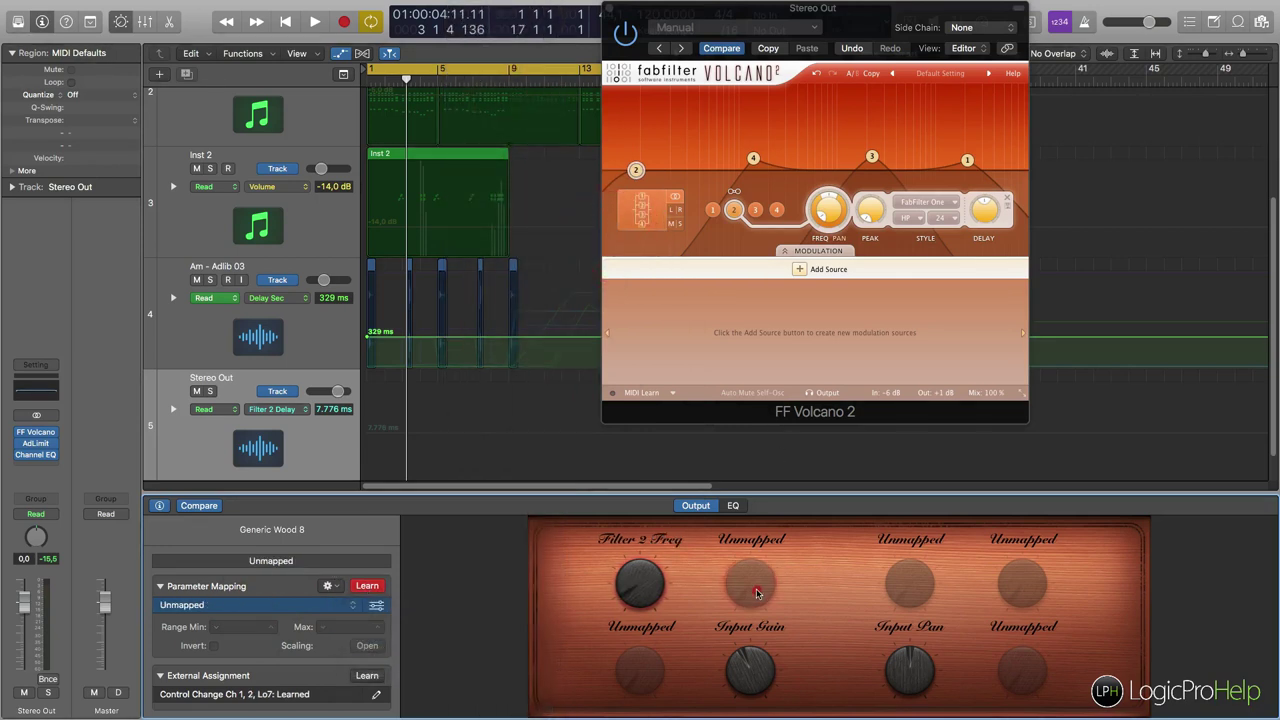
left_click(296, 609)
mouse_move(395, 636)
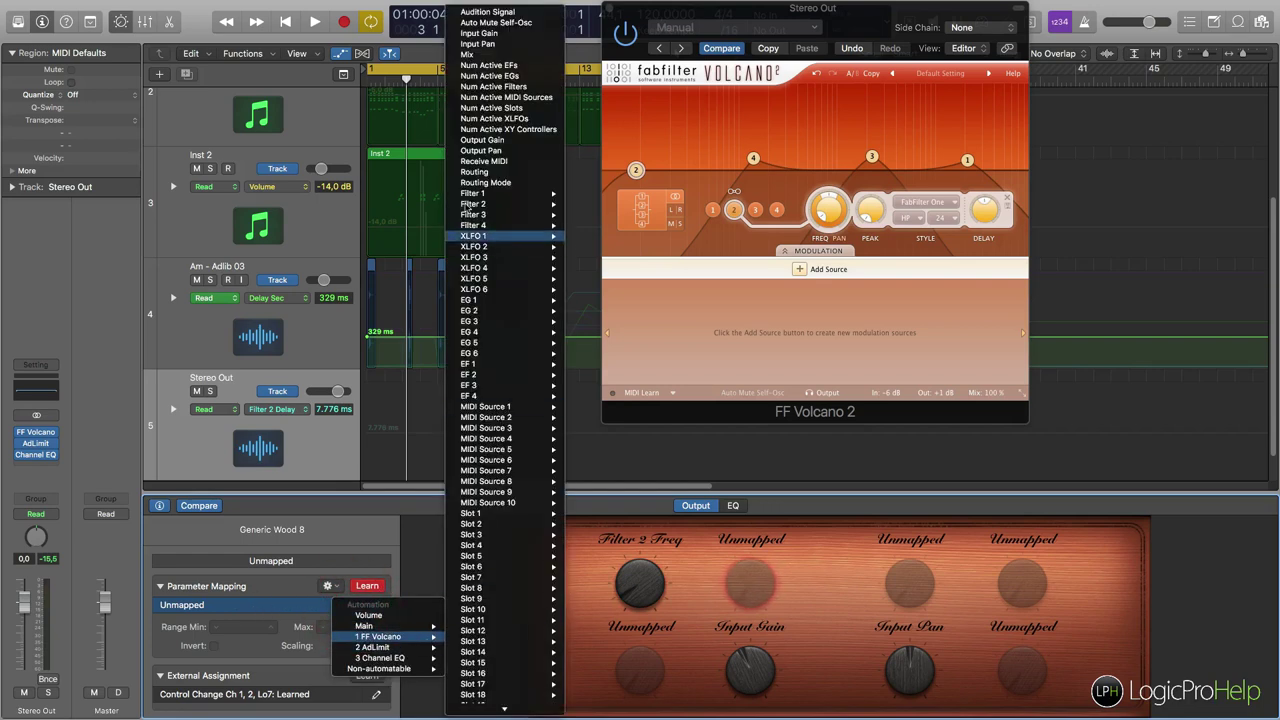
mouse_move(487, 195)
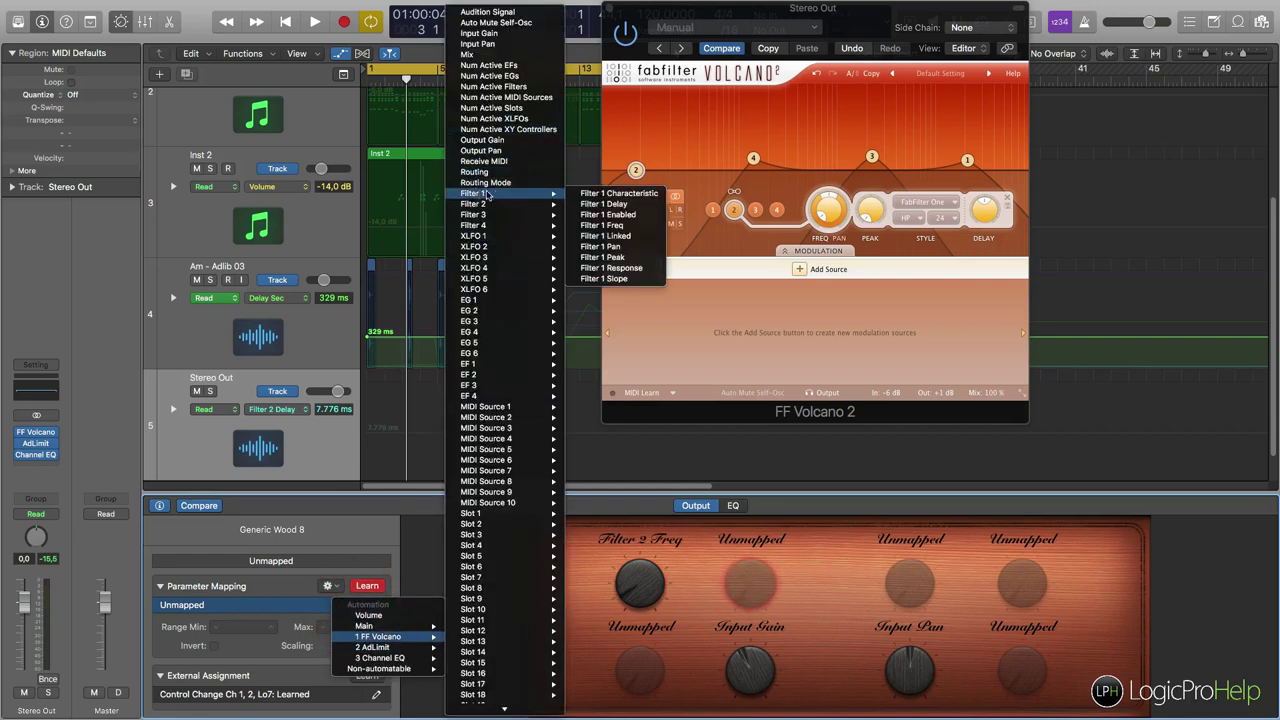
left_click(606, 226)
Step: Map the third upper Smart Controls knob to FF Volcano's Filter 3 Freq parameter
left_click(905, 588)
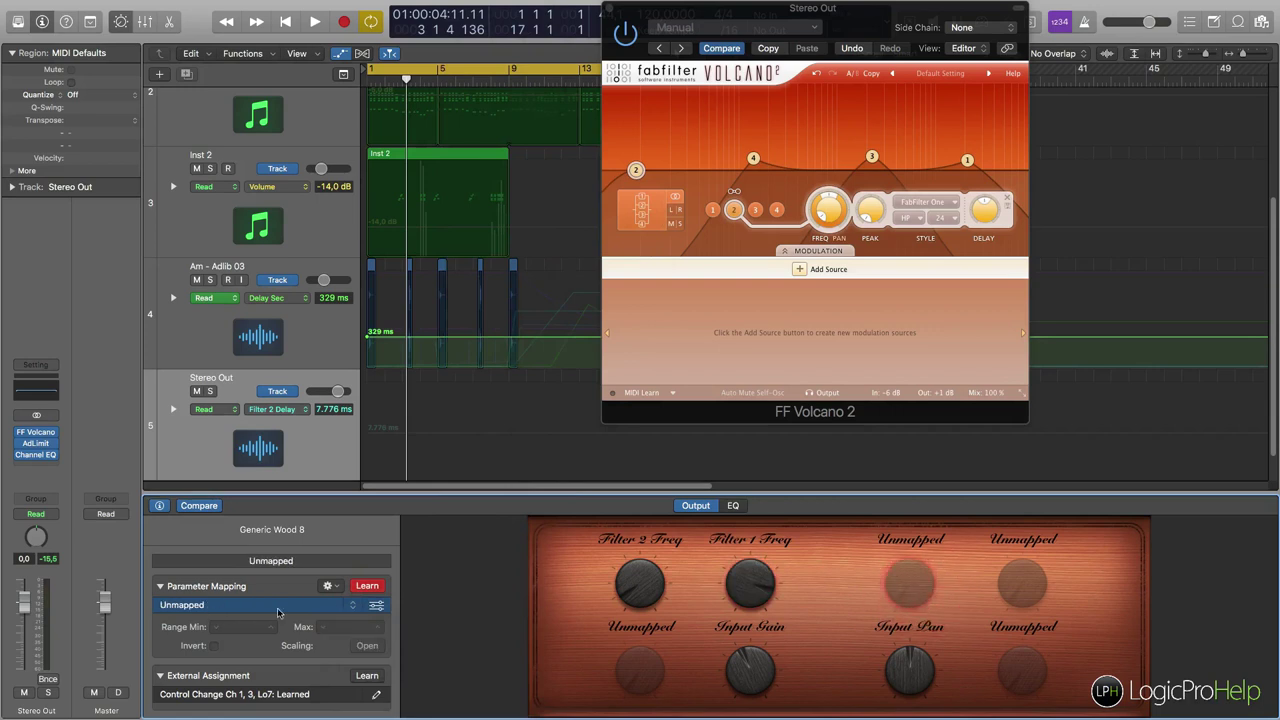
left_click(355, 605)
mouse_move(370, 637)
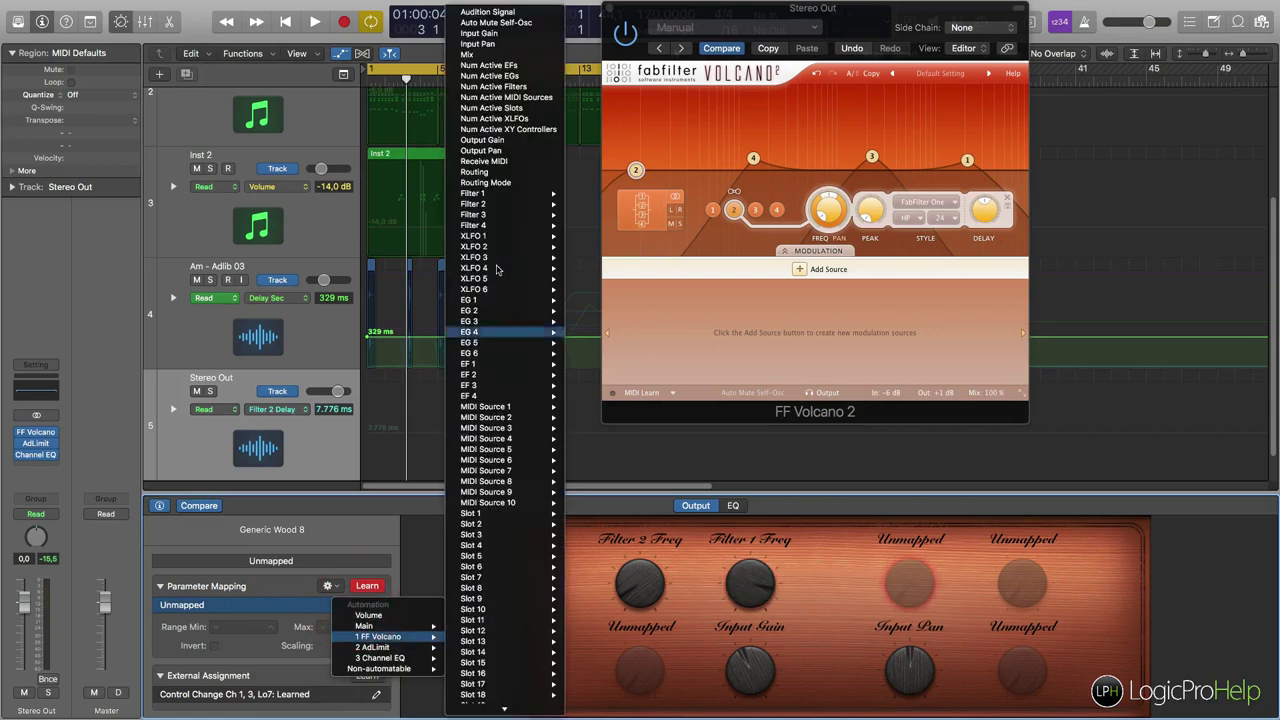
mouse_move(502, 216)
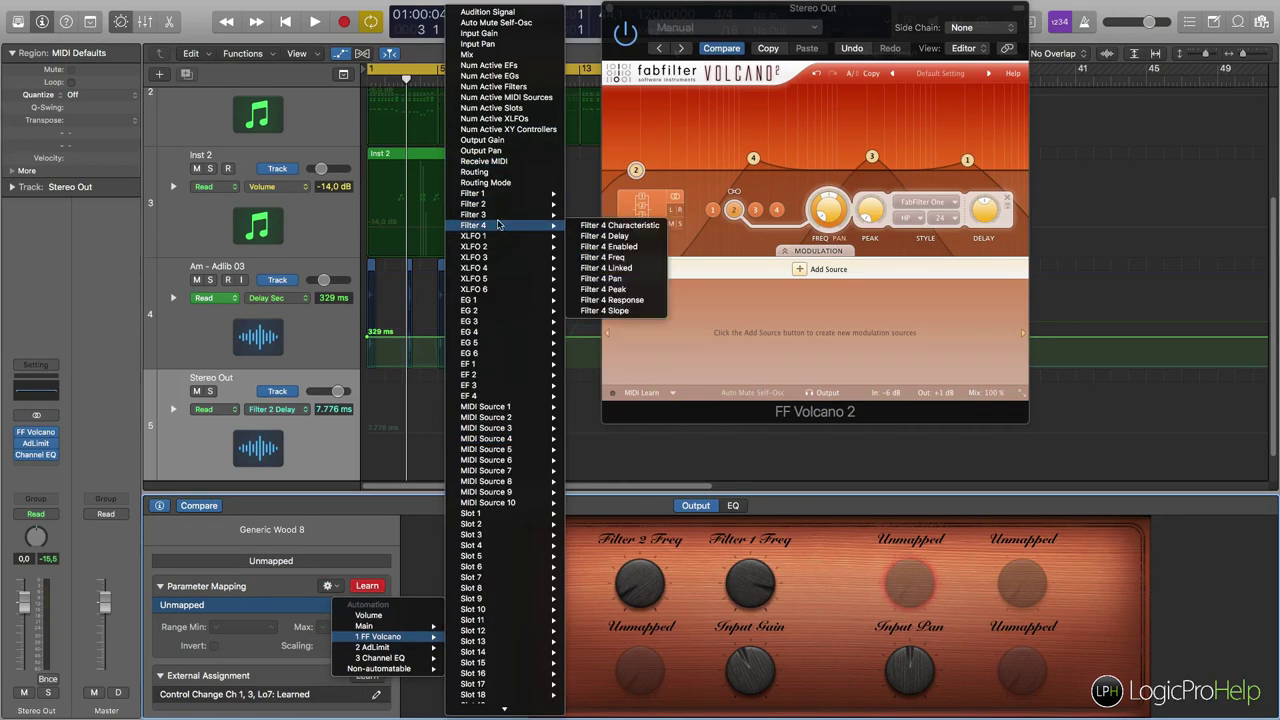
left_click(610, 246)
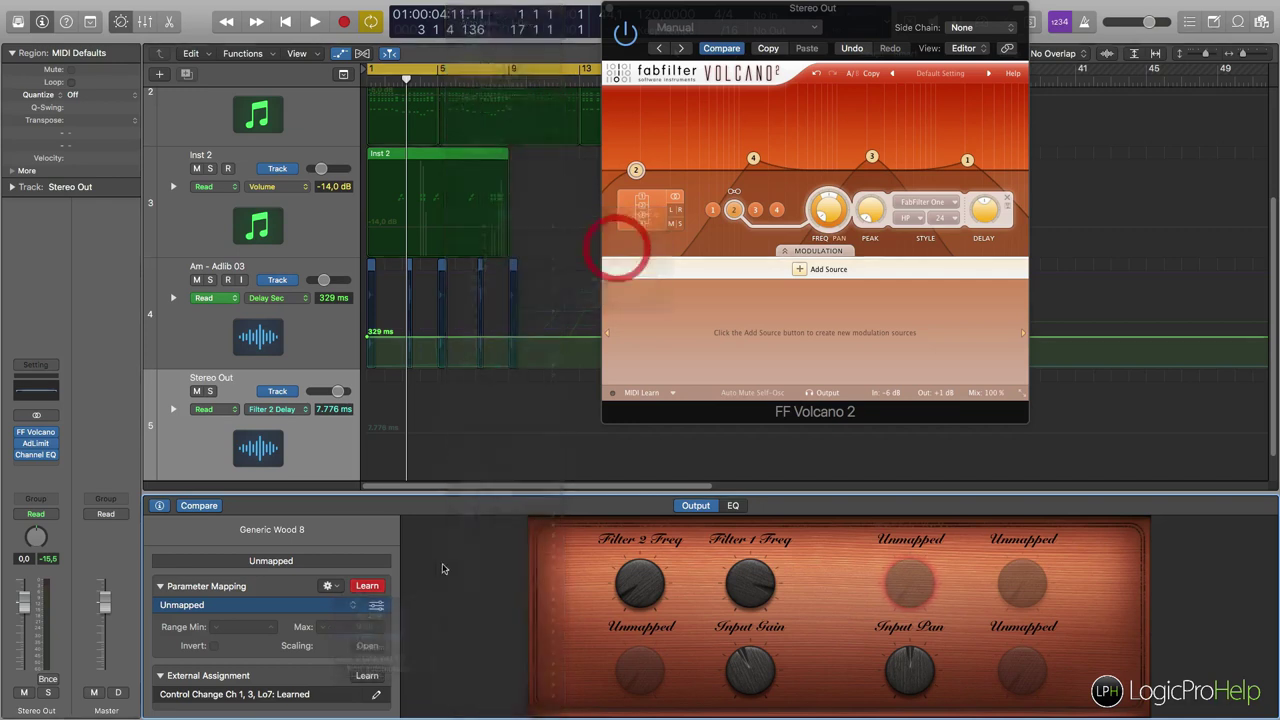
Step: Map the fourth upper Smart Controls knob to FF Volcano's Filter 4 Freq parameter
left_click(1035, 581)
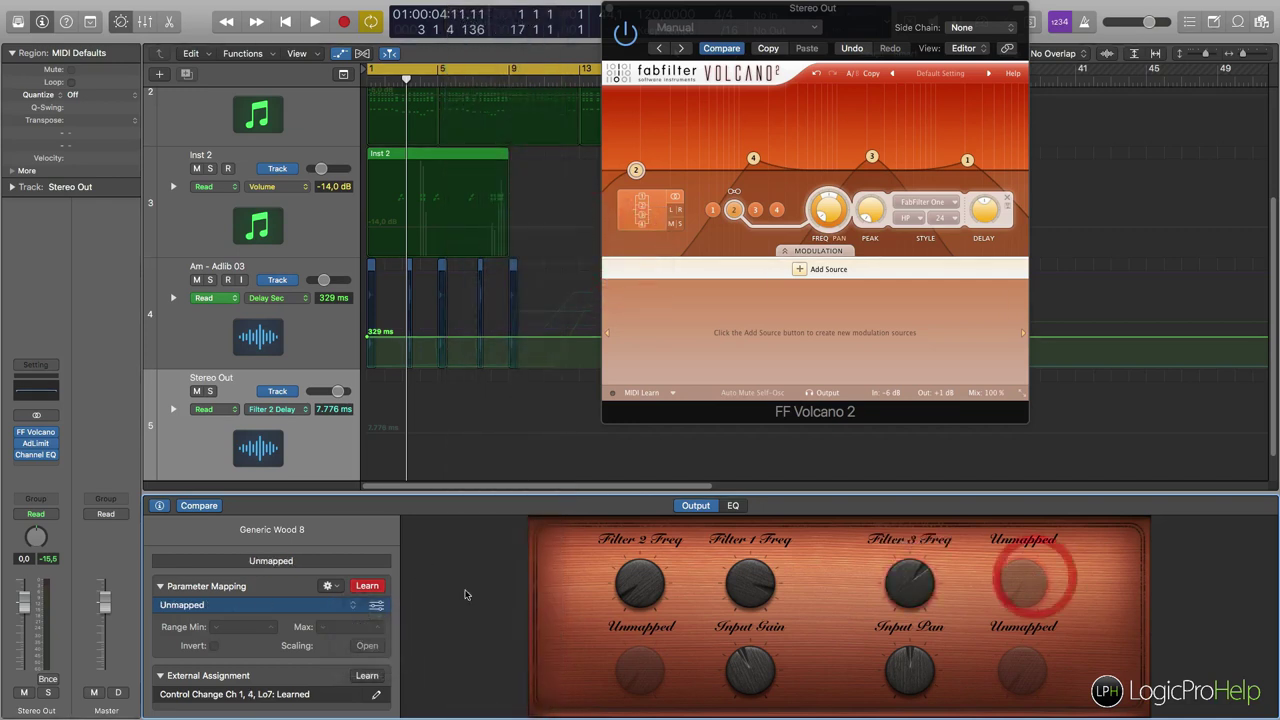
left_click(350, 607)
mouse_move(380, 636)
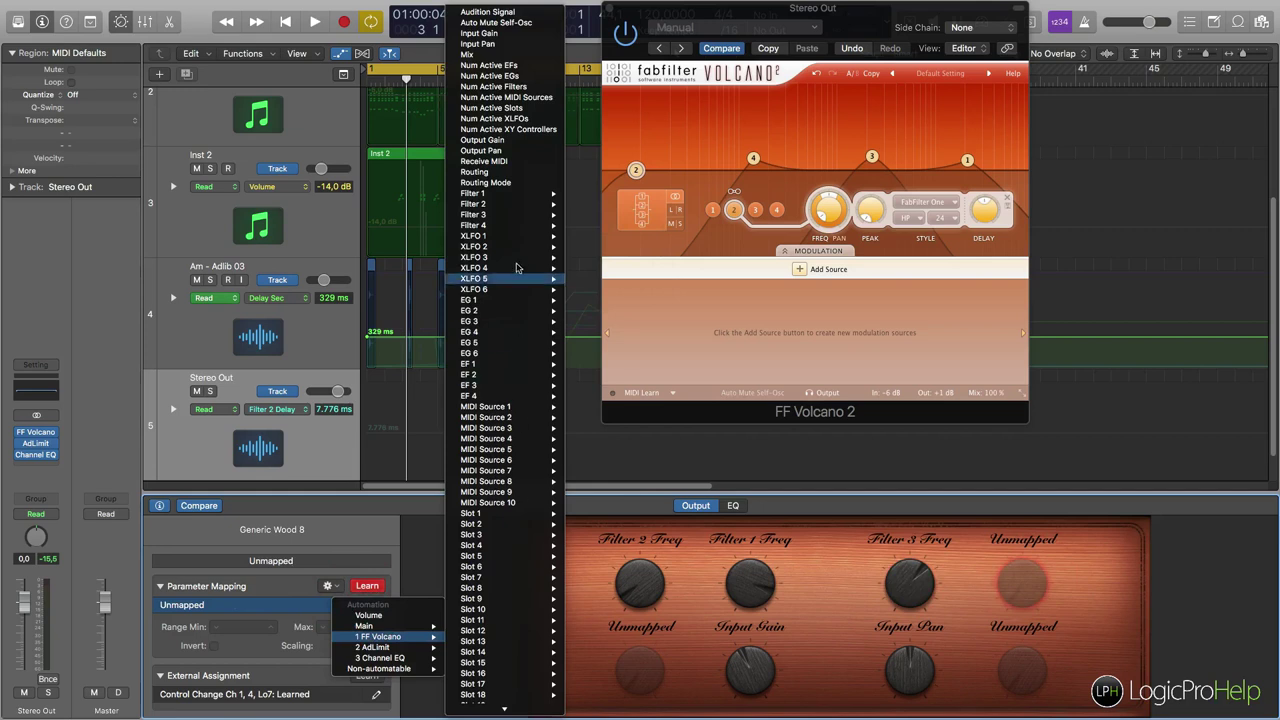
mouse_move(531, 228)
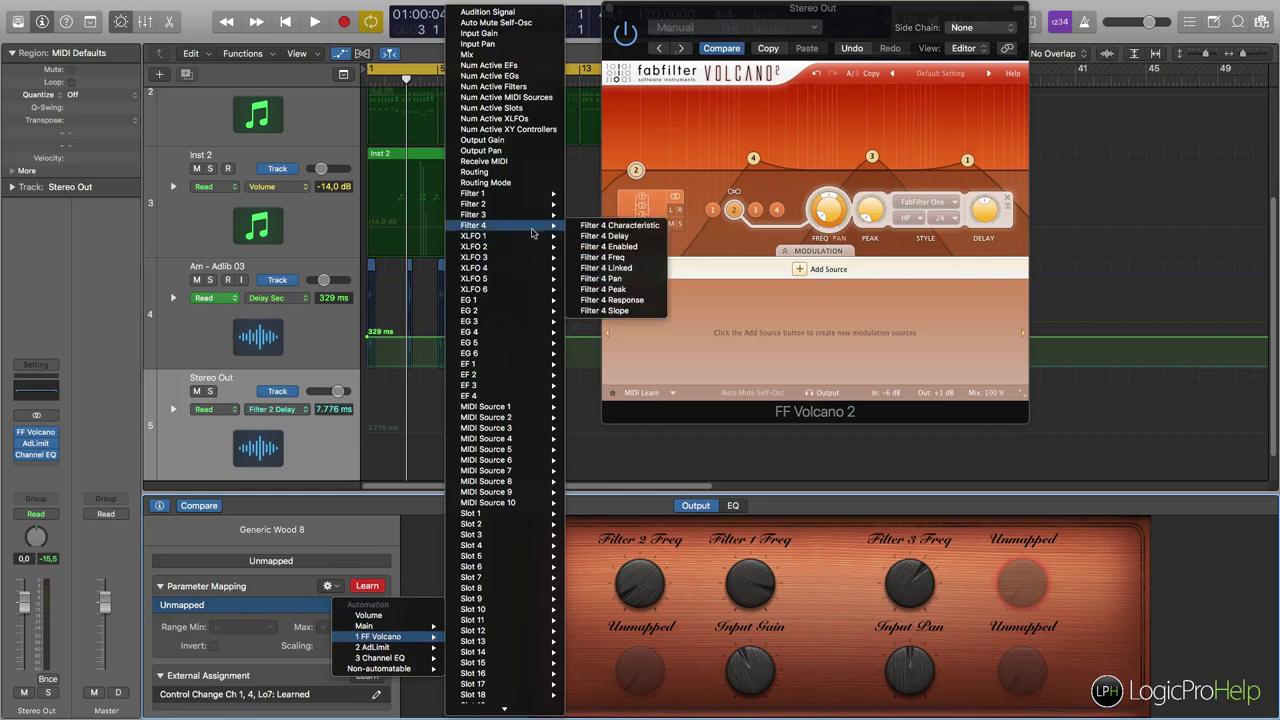
left_click(604, 257)
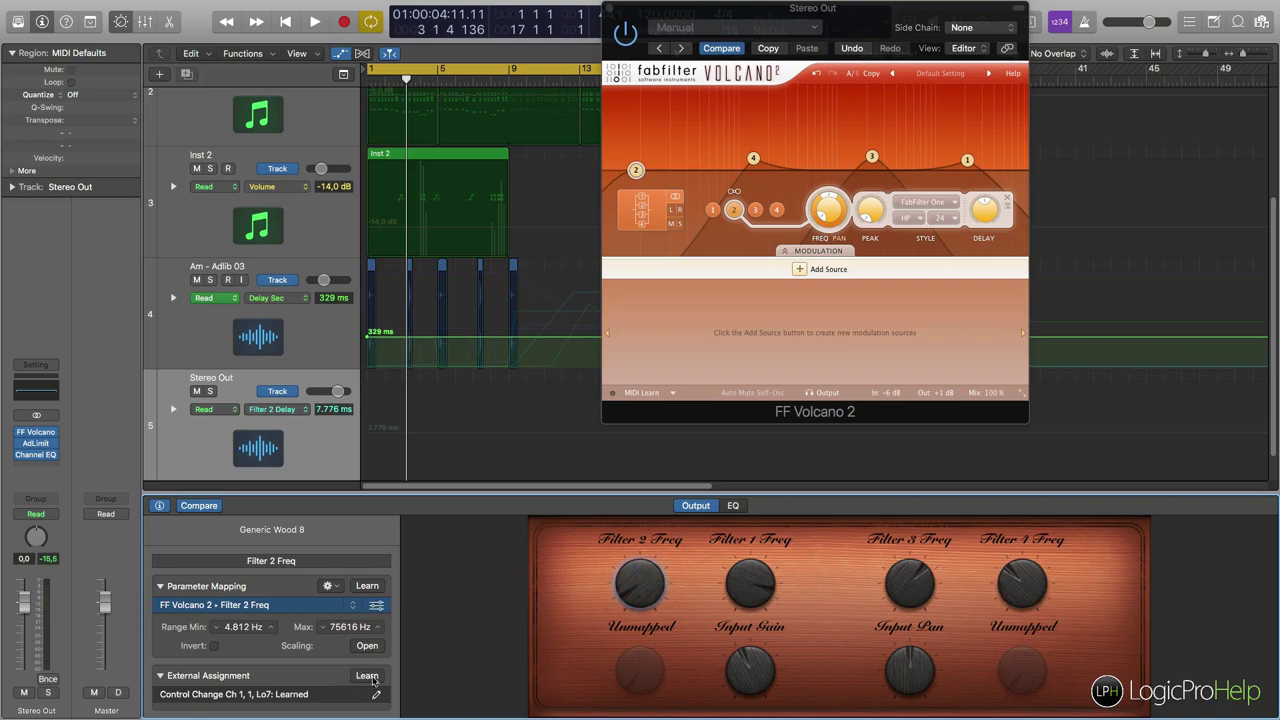
Step: Learn external MIDI controller assignments for the Filter 2 Freq and Filter 1 Freq knobs
left_click(638, 582)
left_click(366, 676)
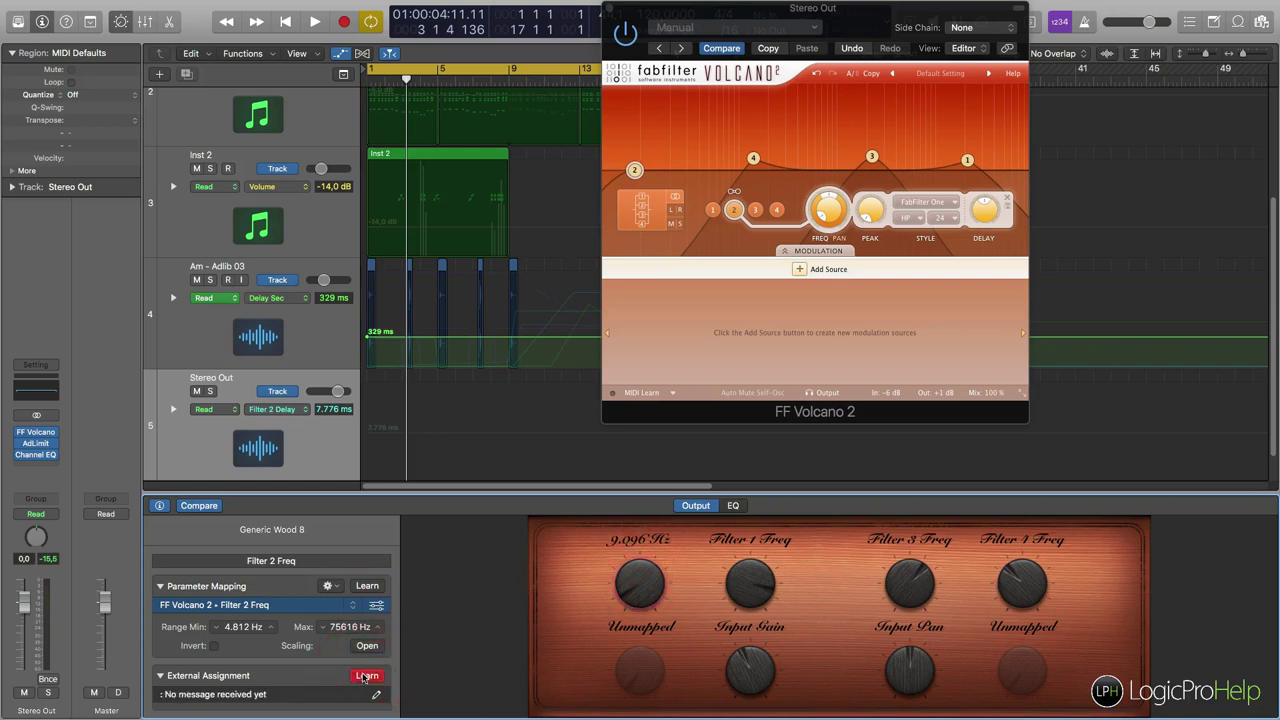
left_click(366, 676)
left_click(748, 581)
left_click(366, 676)
left_click(366, 676)
Step: Learn external assignments for the Filter 3 Freq knob with channel 1 controller 11 and the Filter 4 Freq knob with controller 12
left_click(908, 582)
left_click(366, 676)
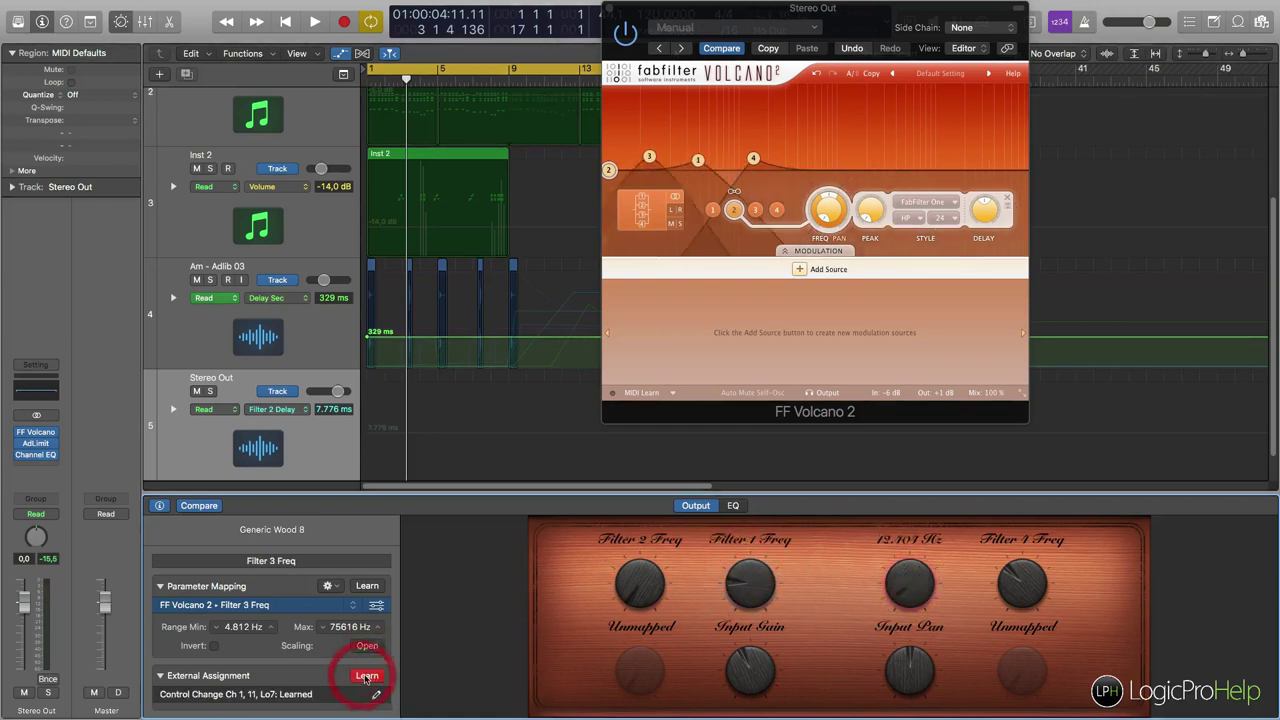
left_click(369, 675)
left_click(1020, 586)
left_click(367, 676)
left_click(367, 676)
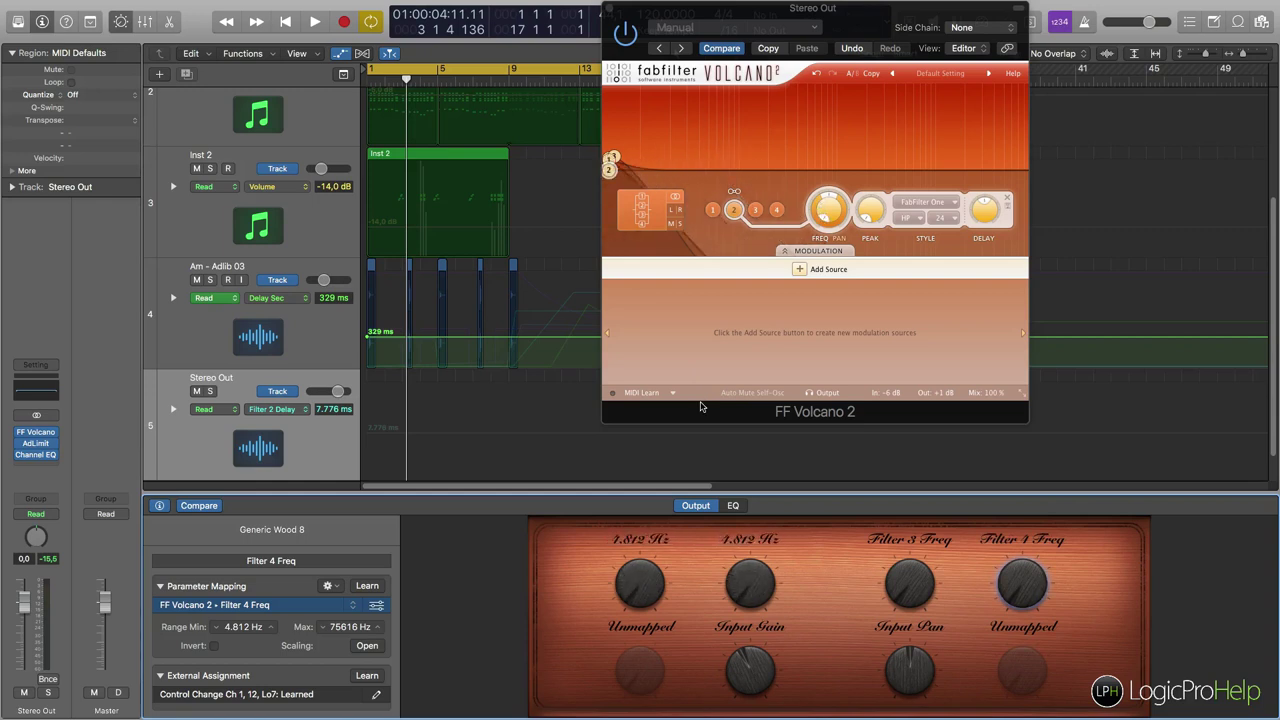
Step: Play the project while sweeping the filter frequencies with the assigned controllers, and stop playback
key("space")
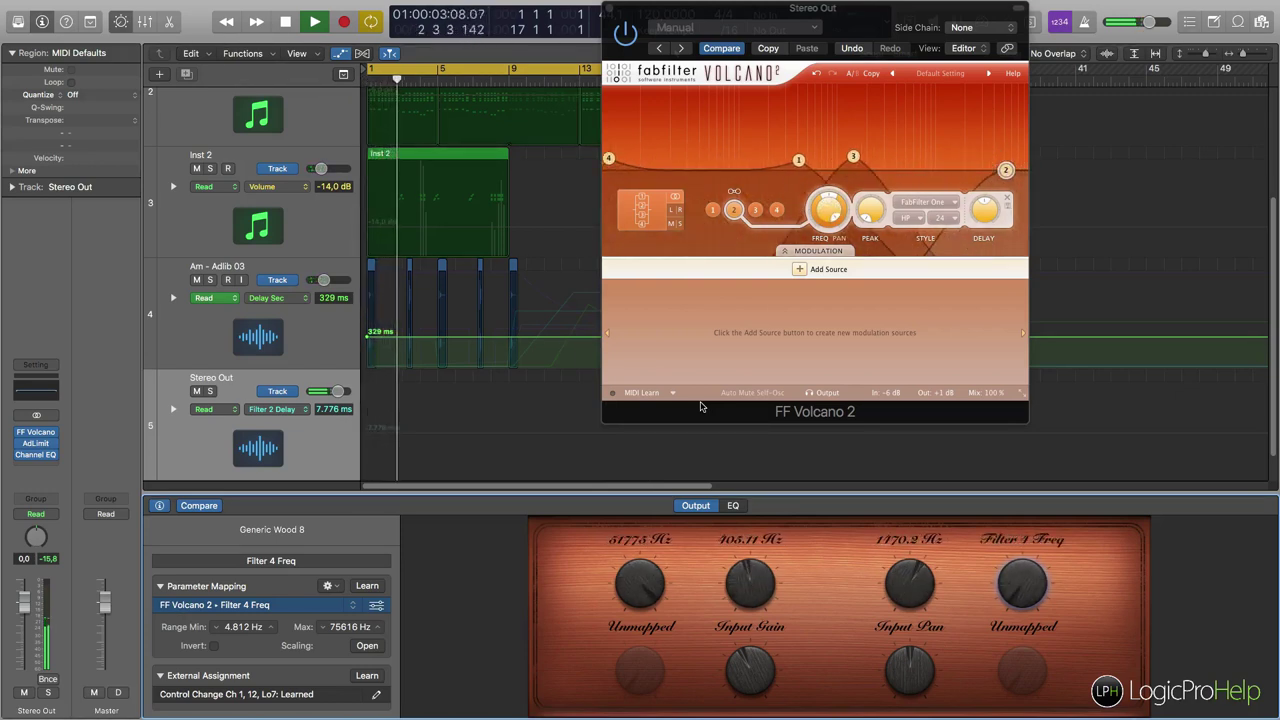
key("space")
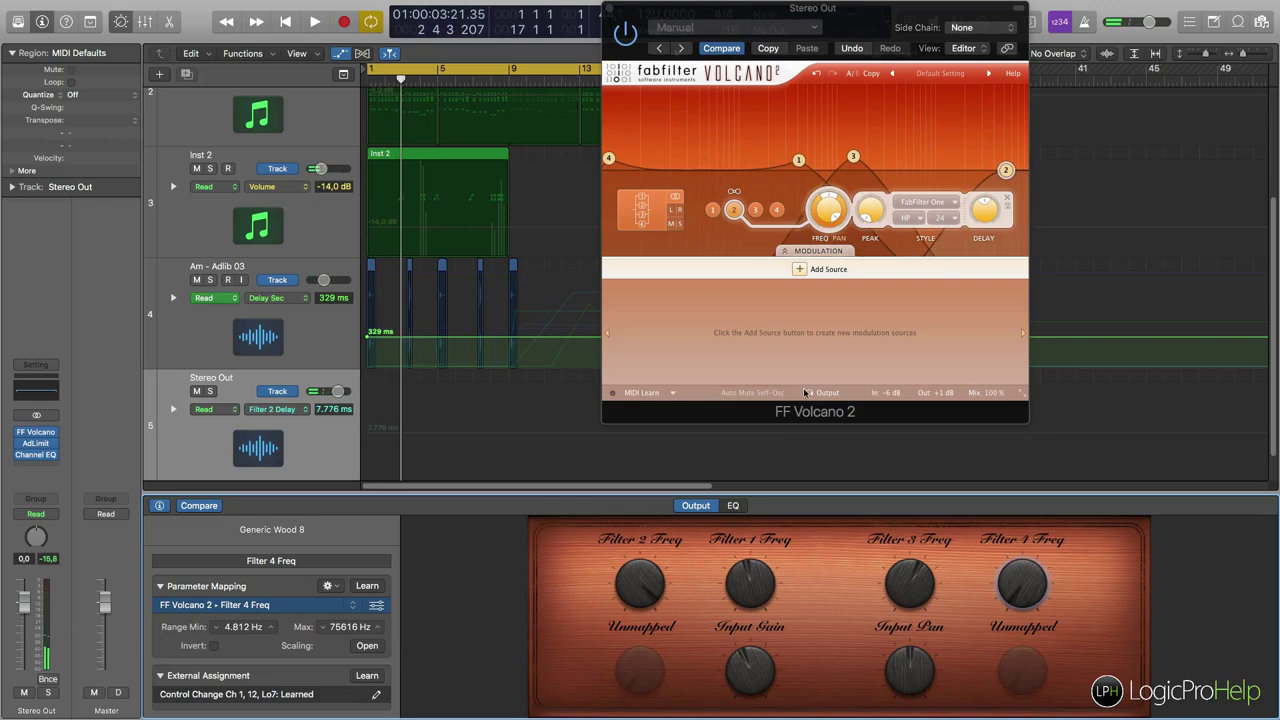
Step: Nudge the filter 4 and filter 1 dots in the Volcano display, and show the settings of filters 2, 4 and 3
left_click_drag(607, 158, 618, 153)
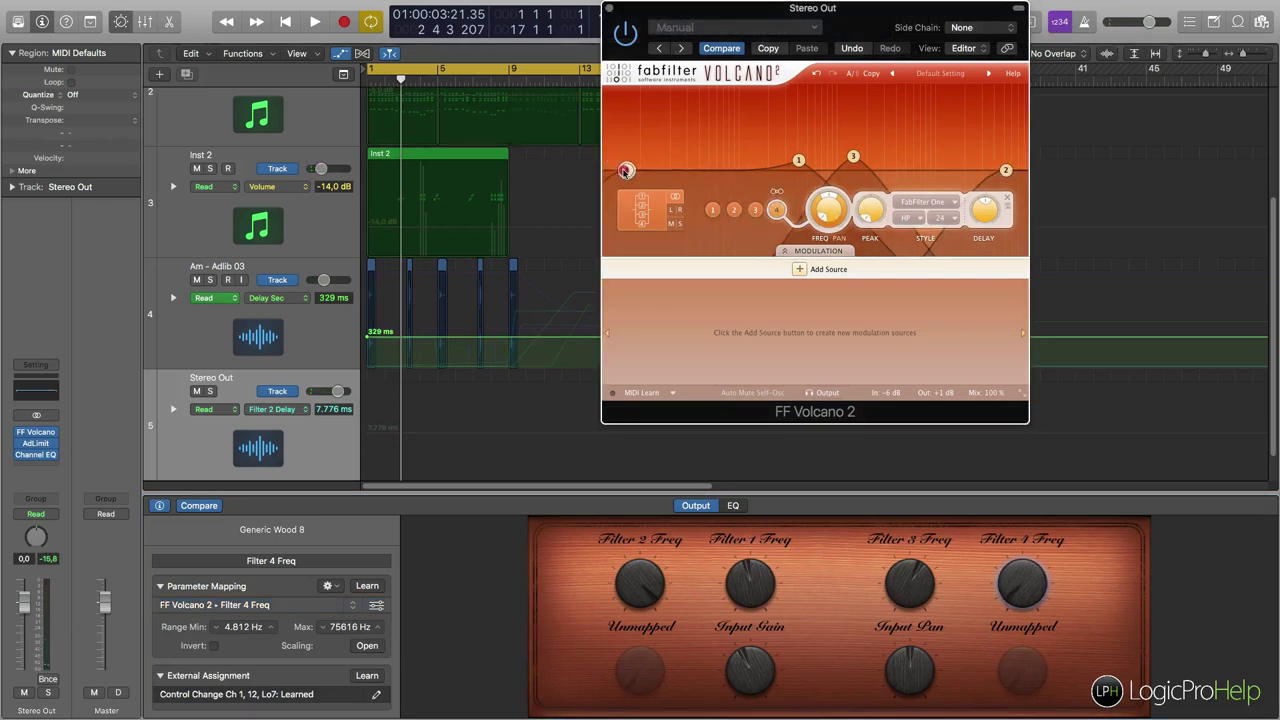
left_click(799, 158)
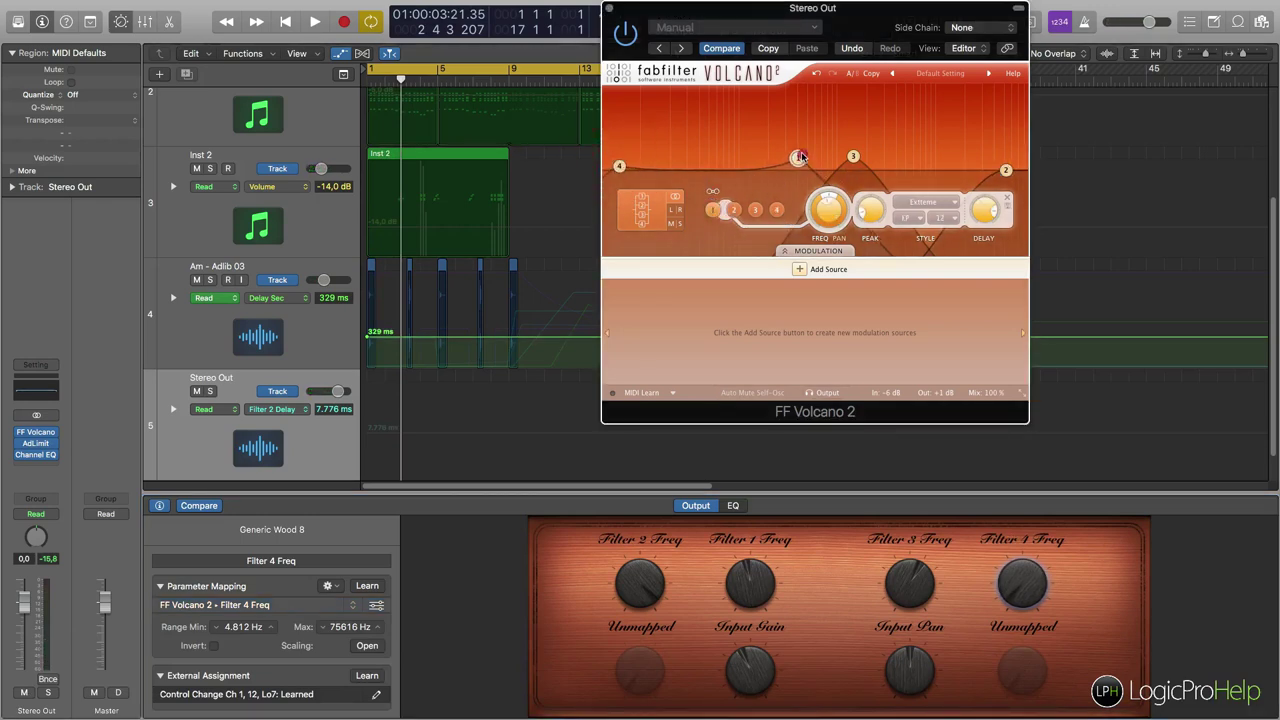
left_click(734, 210)
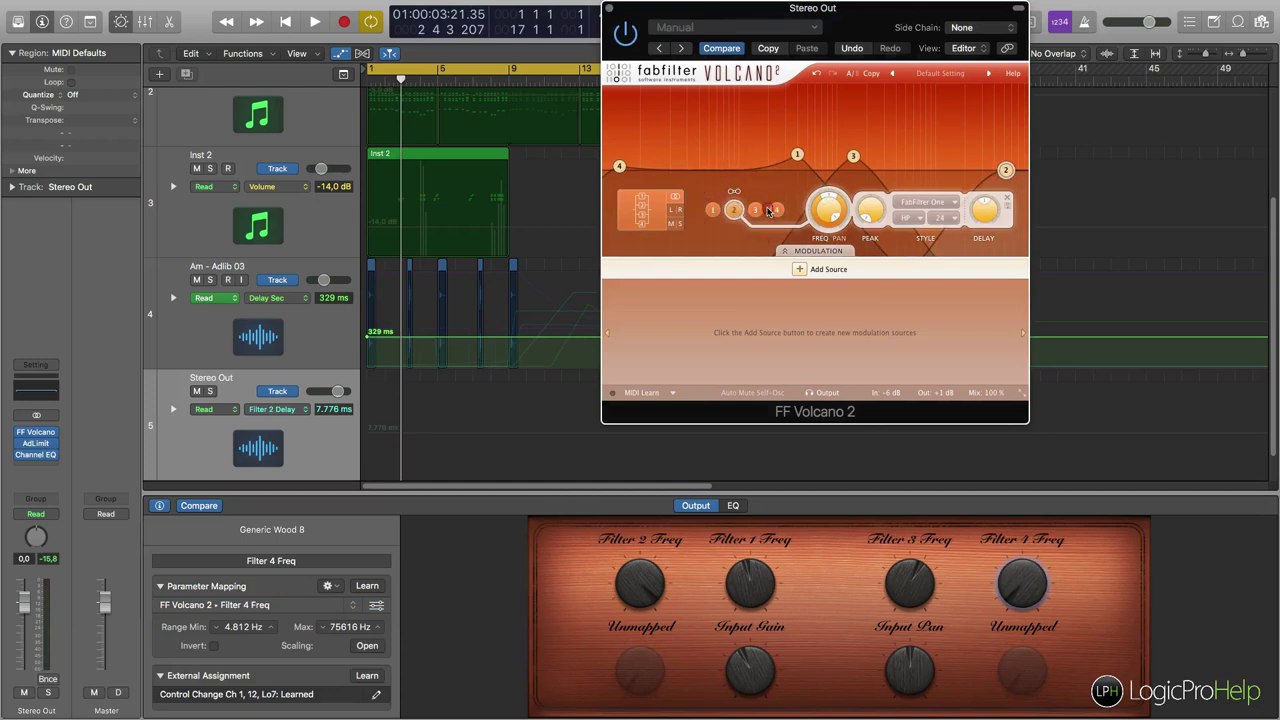
left_click(778, 210)
left_click(756, 212)
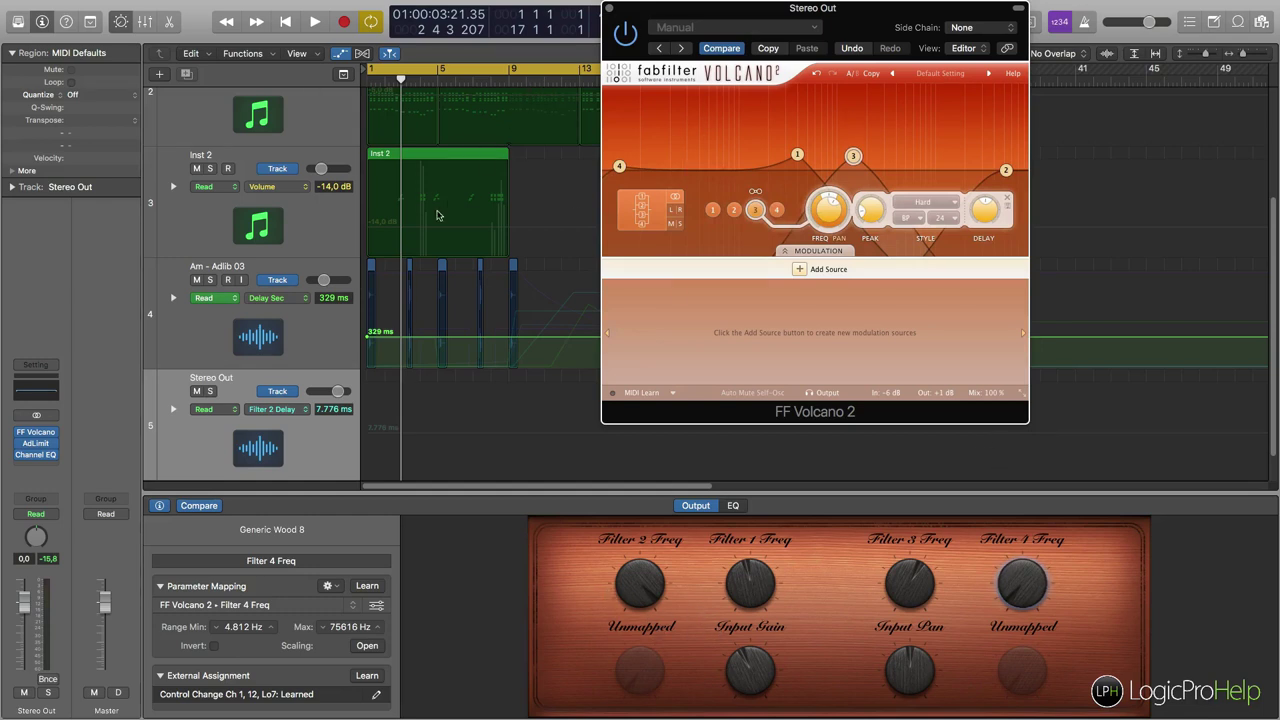
scroll(436, 215, "up", 5)
scroll(378, 374, "down", 5)
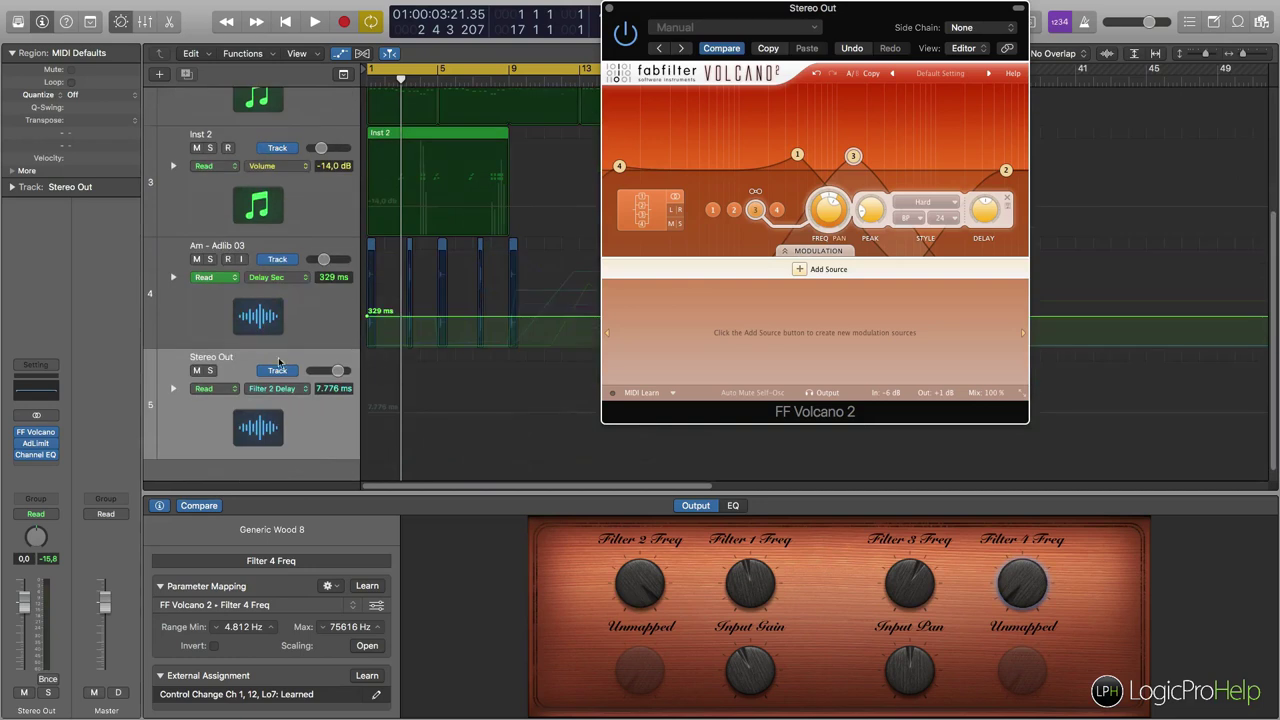
scroll(503, 334, "up", 4)
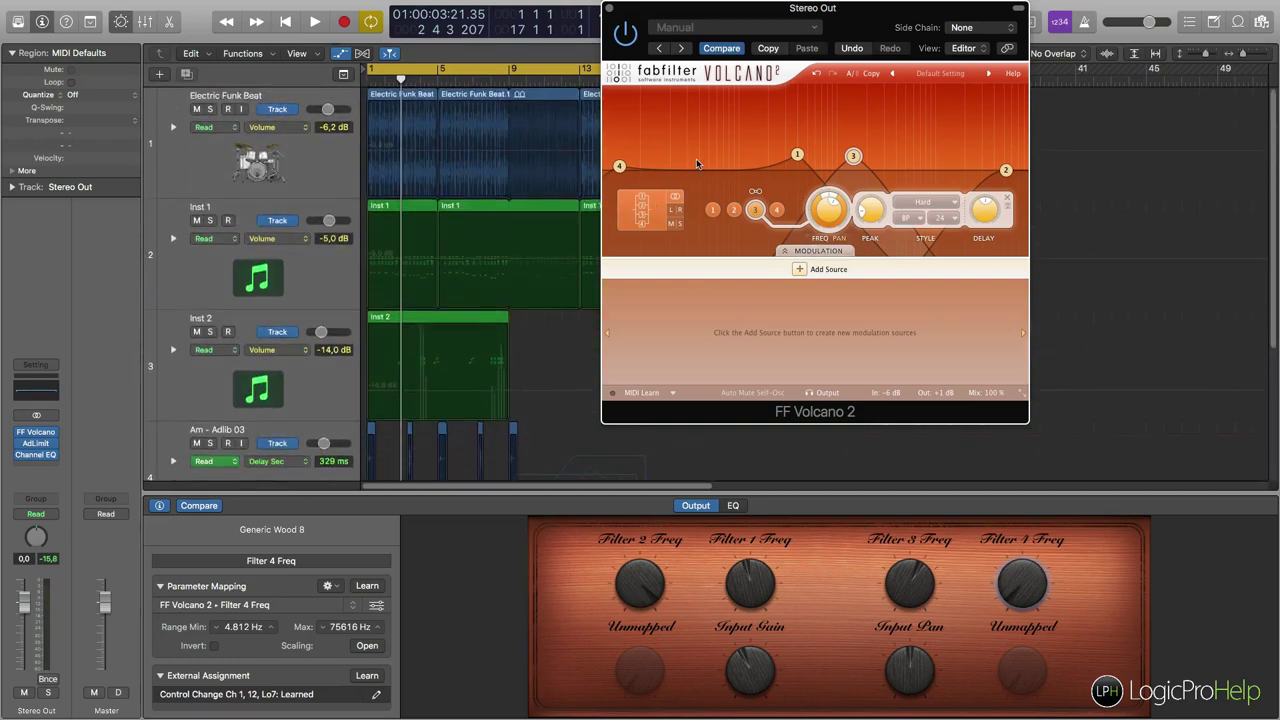
mouse_move(697, 162)
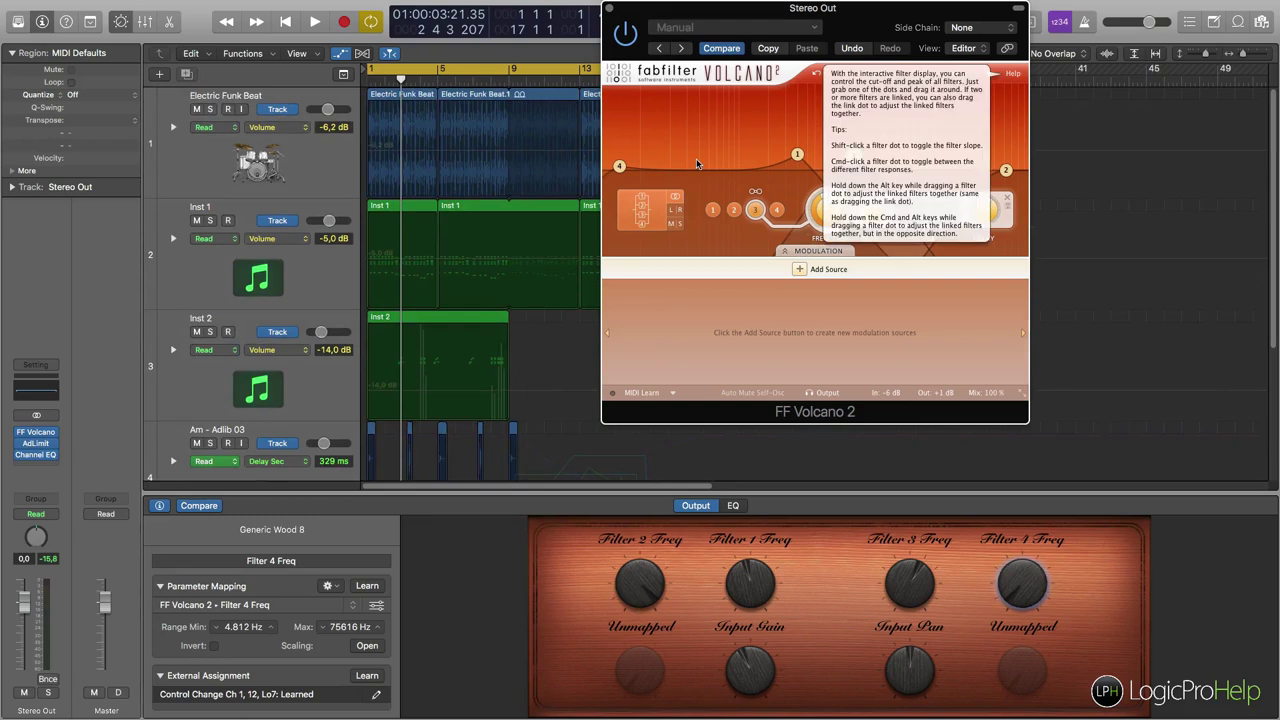